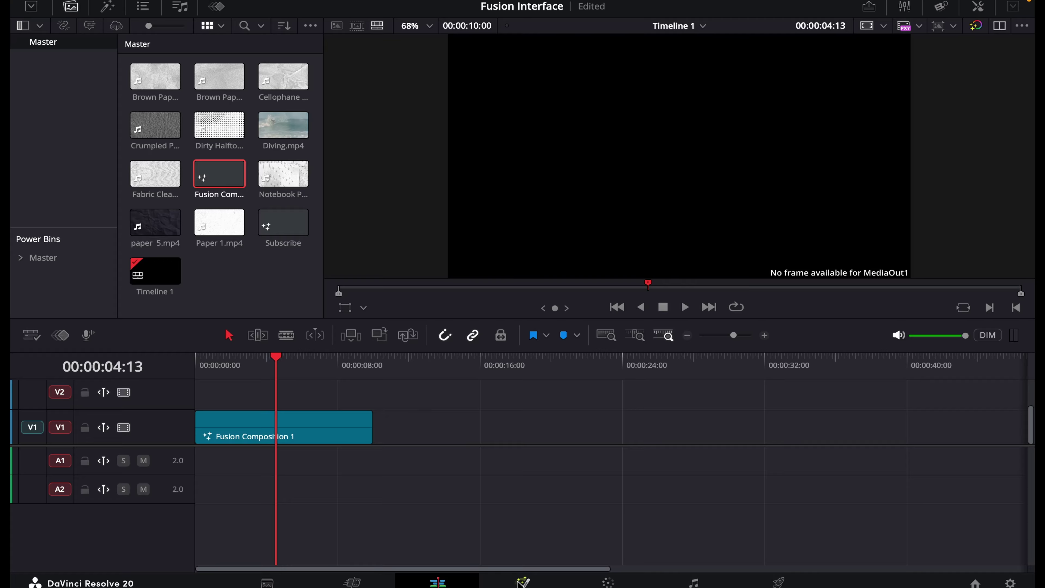
- Open Fusion Composition 1 from the timeline in the Fusion page
{"action": "left_click", "coordinate": [352, 432]}
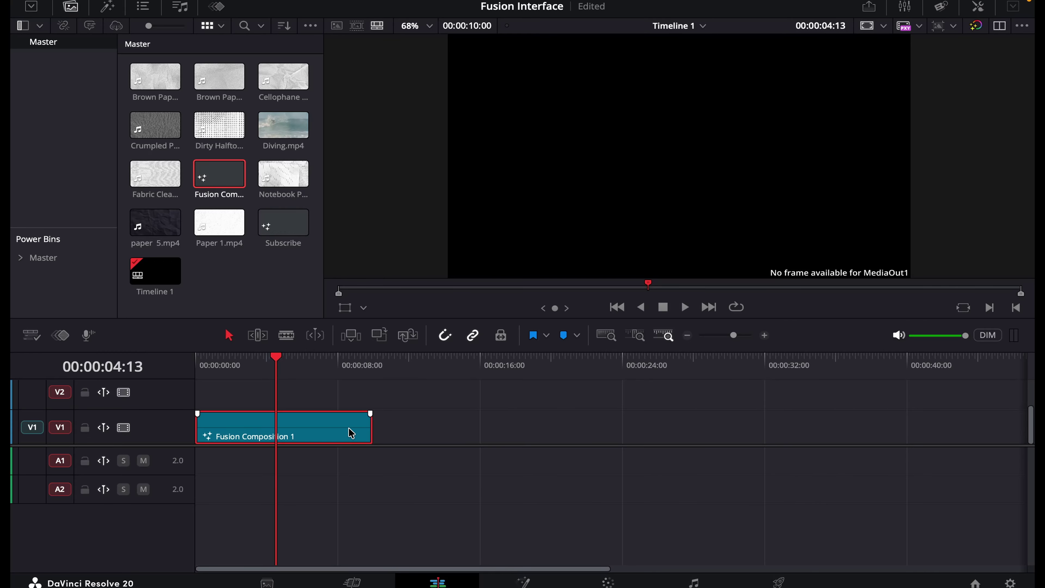
{"action": "right_click", "coordinate": [324, 432]}
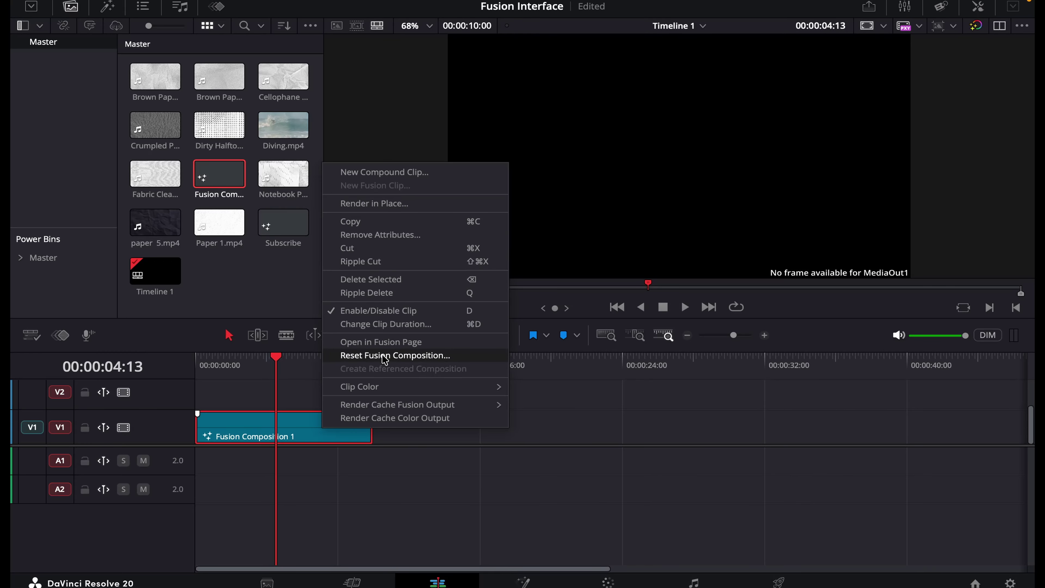
{"action": "left_click", "coordinate": [382, 341]}
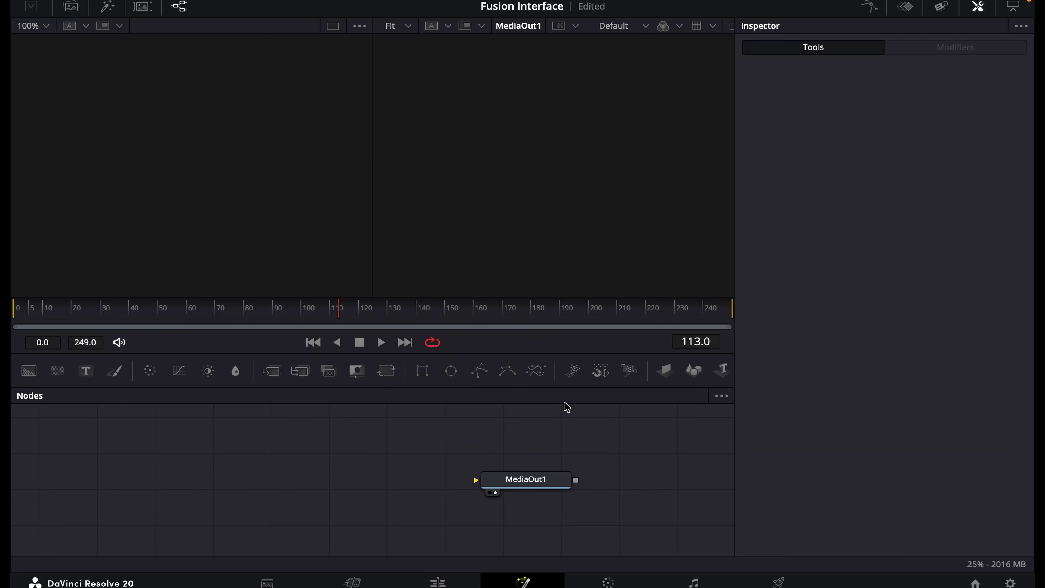
- Add a light green solid-color Background node feeding MediaOut1 and view the result on the Edit page
{"action": "left_click", "coordinate": [28, 371]}
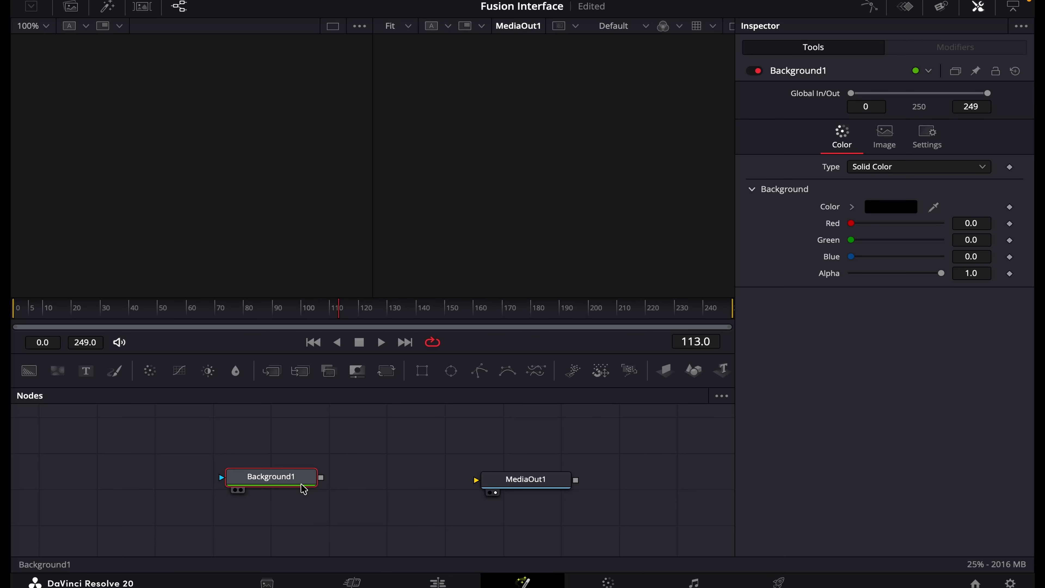
{"action": "left_click_drag", "start_coordinate": [321, 478], "coordinate": [560, 490]}
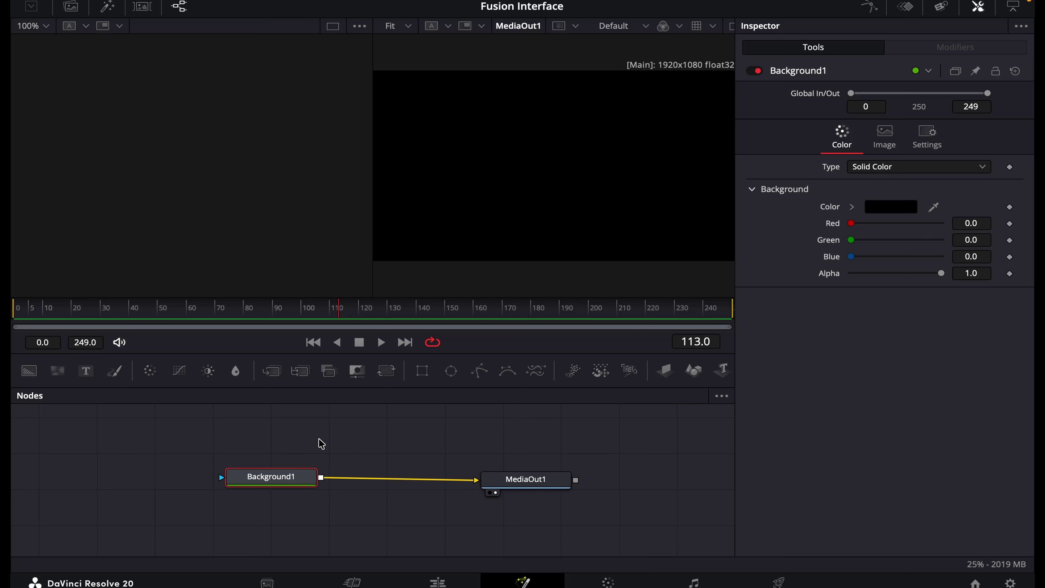
{"action": "left_click", "coordinate": [899, 210]}
{"action": "left_click", "coordinate": [168, 352]}
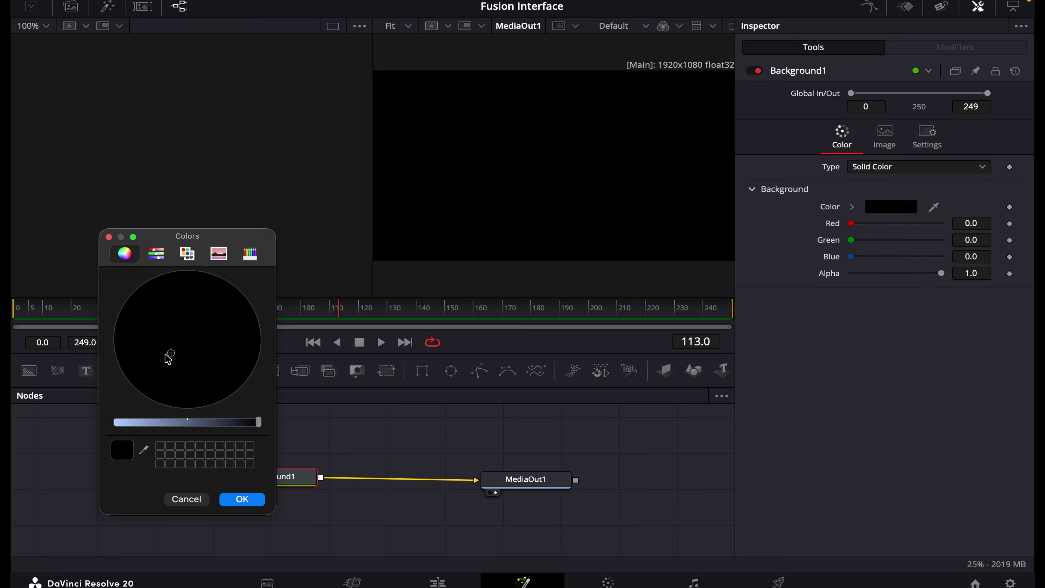
{"action": "left_click", "coordinate": [188, 301]}
{"action": "left_click", "coordinate": [128, 421]}
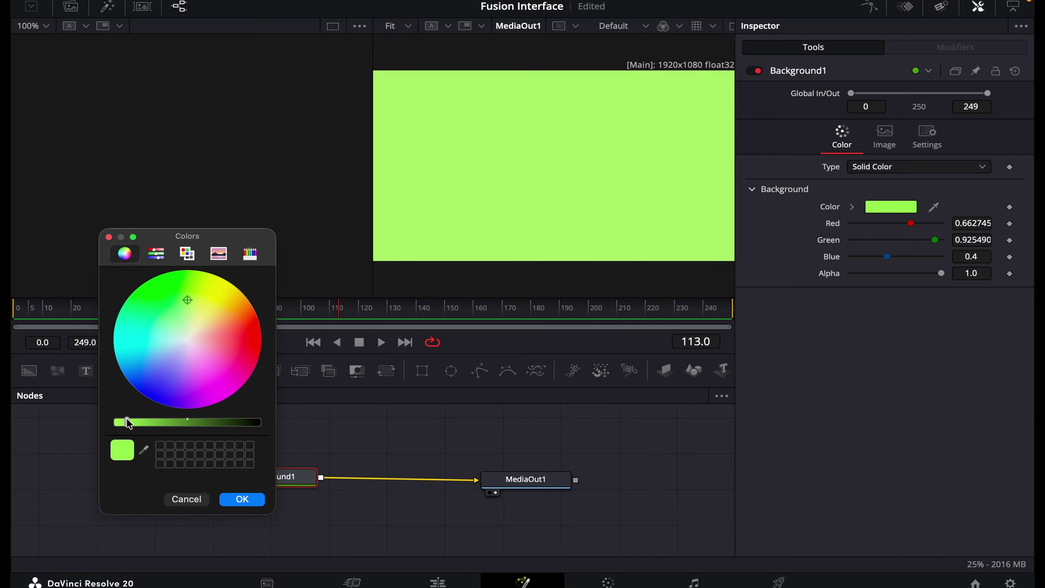
{"action": "left_click", "coordinate": [241, 498]}
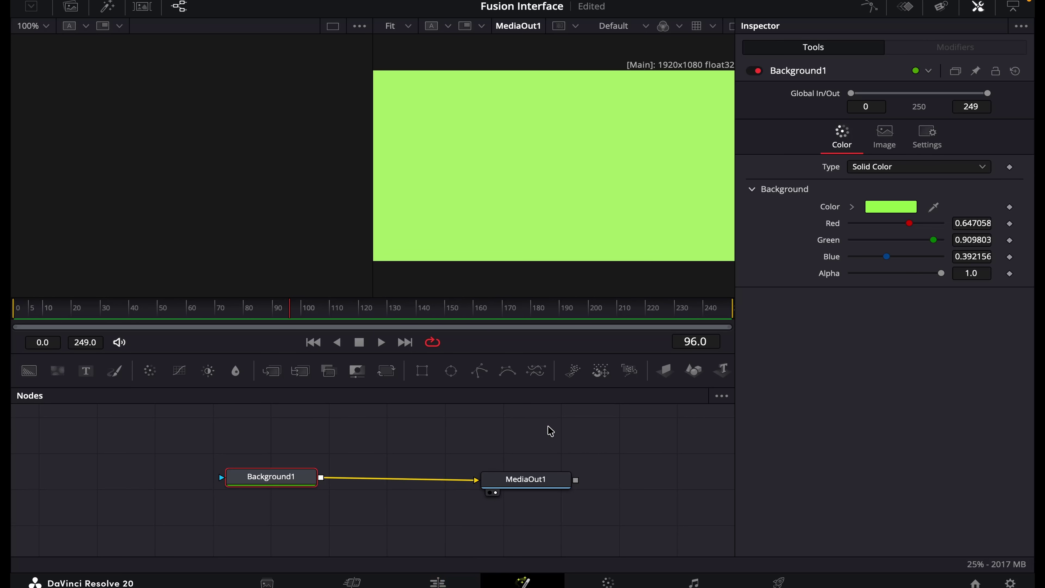
{"action": "key", "text": "shift+4"}
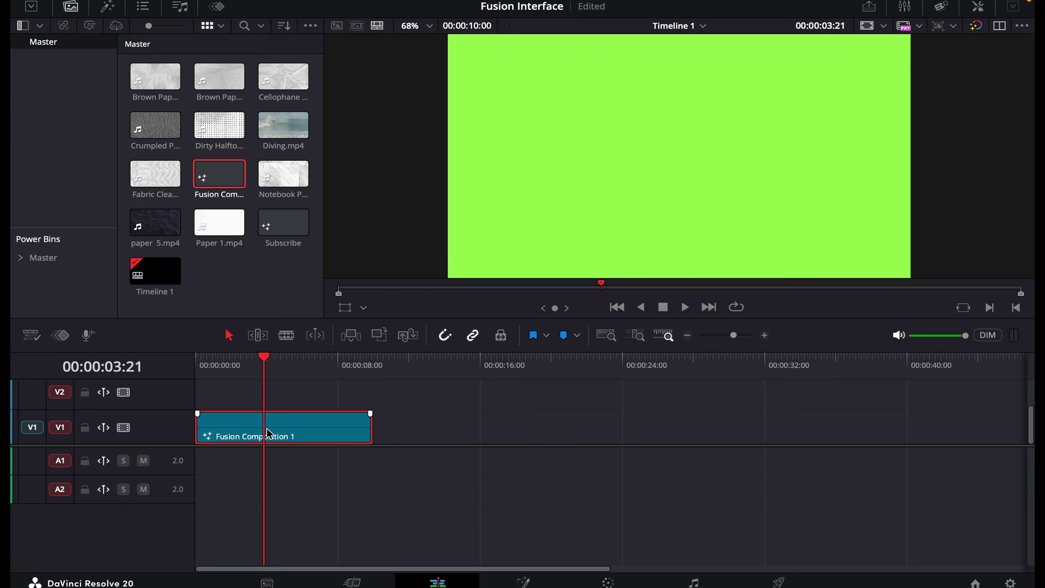
- Back in the Fusion composition, merge a text node reading "Fusion" over the green background and enlarge the text
{"action": "left_click", "coordinate": [524, 582]}
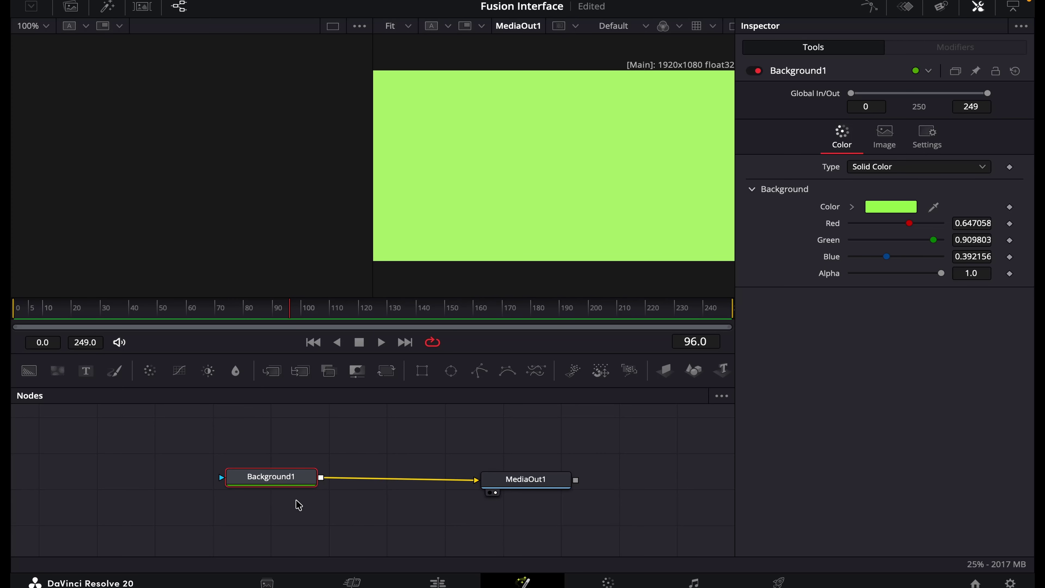
{"action": "left_click", "coordinate": [86, 370]}
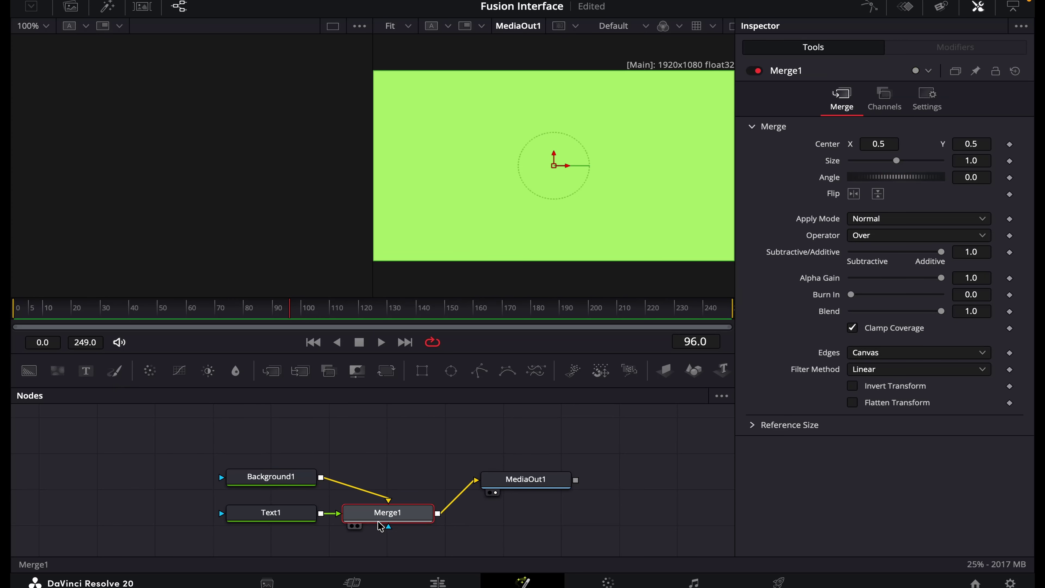
{"action": "left_click", "coordinate": [272, 512]}
{"action": "left_click", "coordinate": [793, 187]}
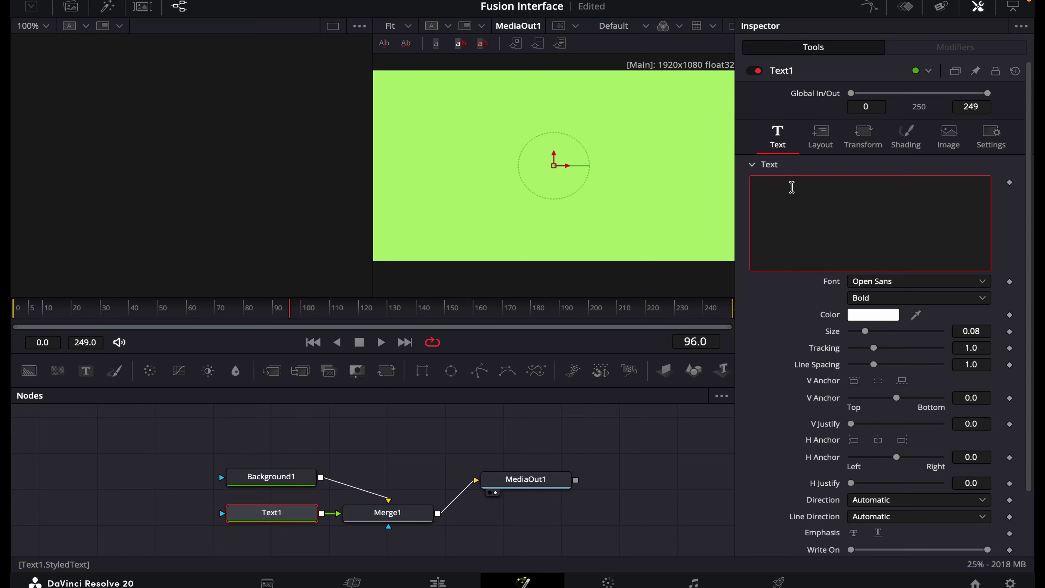
{"action": "type", "text": "Fusion"}
{"action": "left_click_drag", "start_coordinate": [865, 331], "coordinate": [922, 332]}
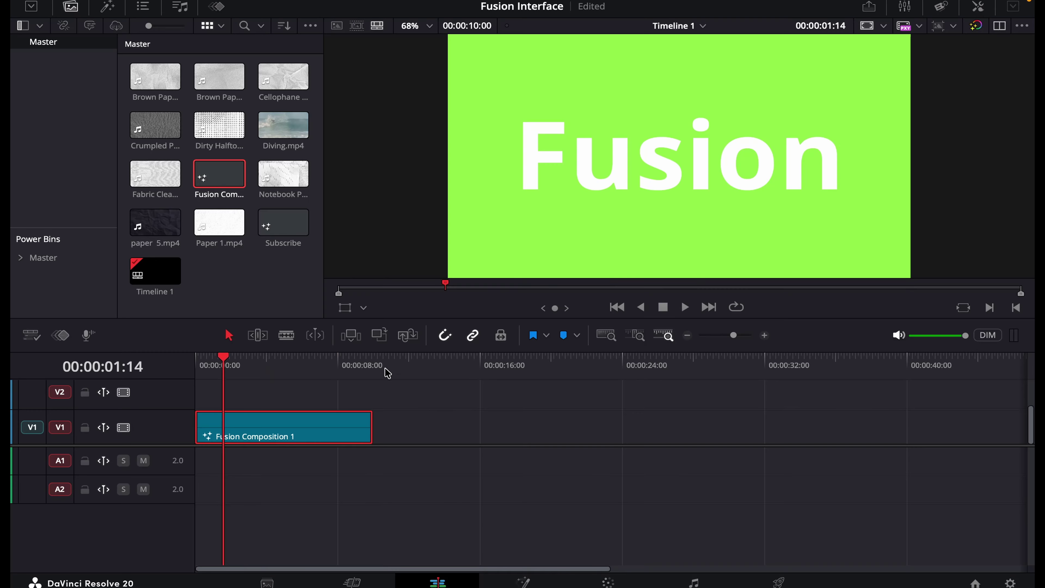
- Scrub through Fusion Composition 1 on the Edit page timeline to check the title, comparing it with the Fusion page
{"action": "left_click_drag", "start_coordinate": [358, 366], "coordinate": [290, 371]}
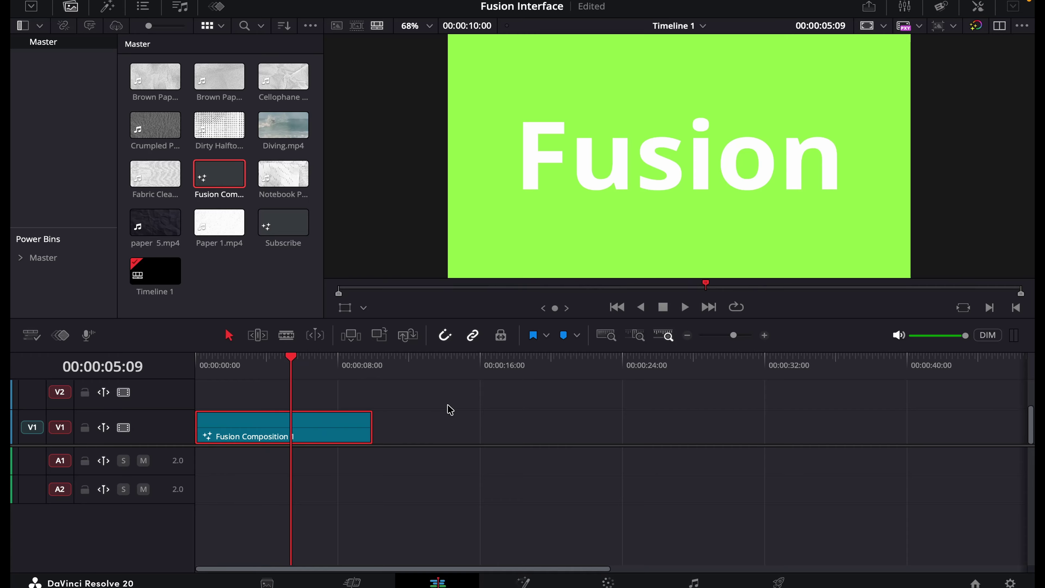
{"action": "left_click", "coordinate": [443, 436]}
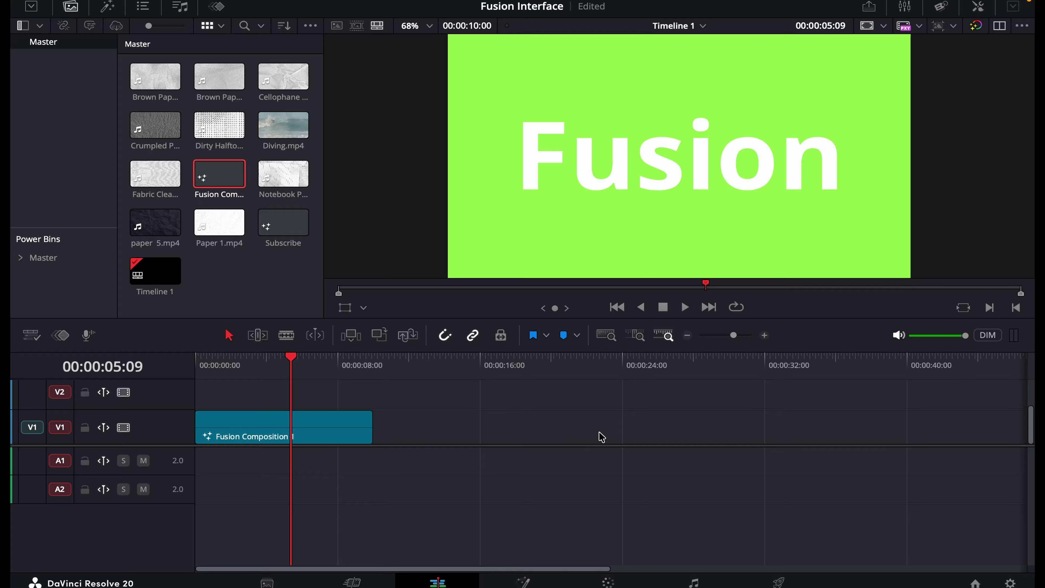
{"action": "left_click", "coordinate": [363, 428]}
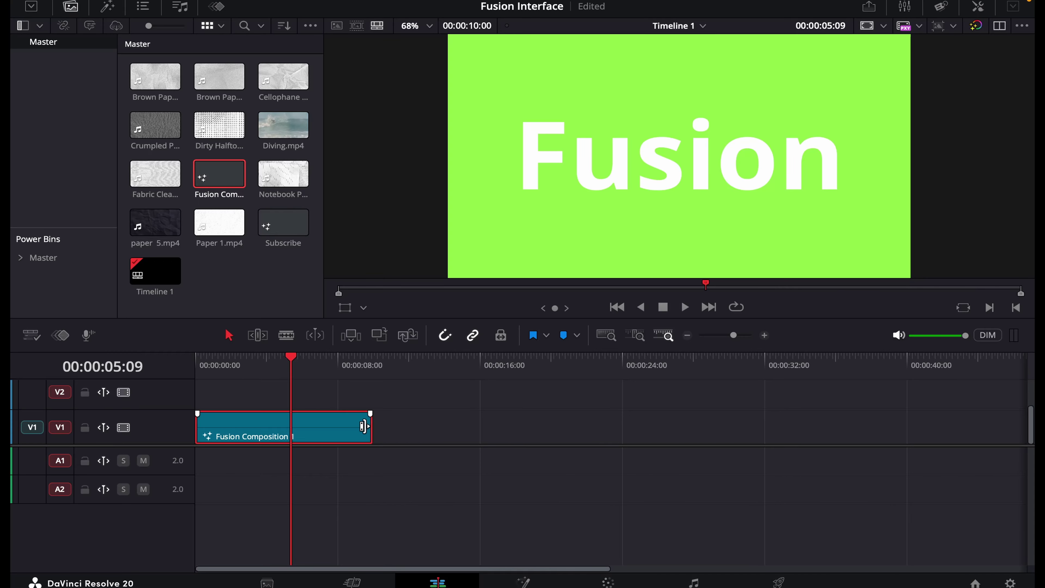
{"action": "left_click", "coordinate": [328, 363]}
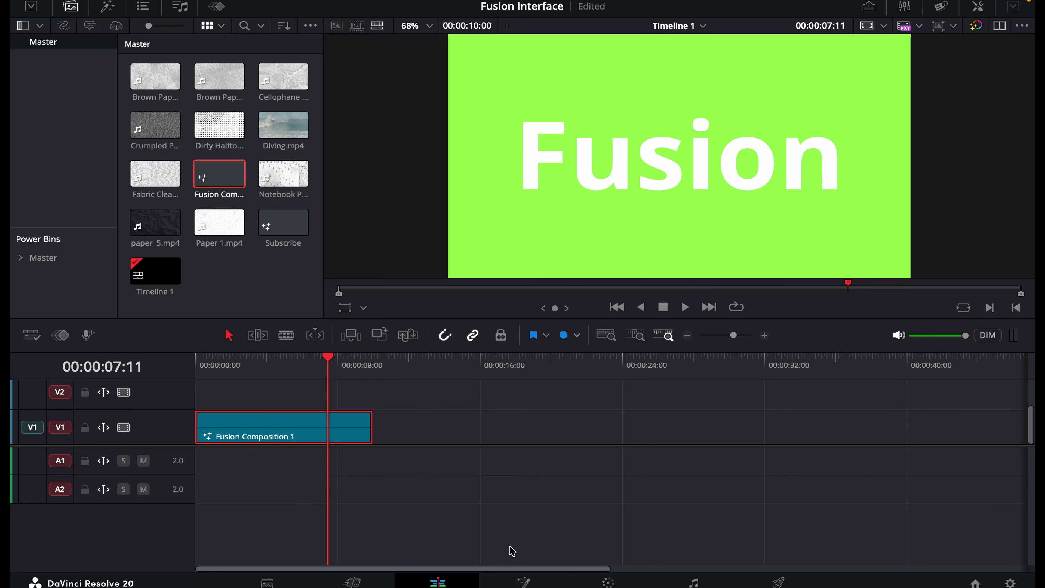
{"action": "left_click", "coordinate": [523, 581]}
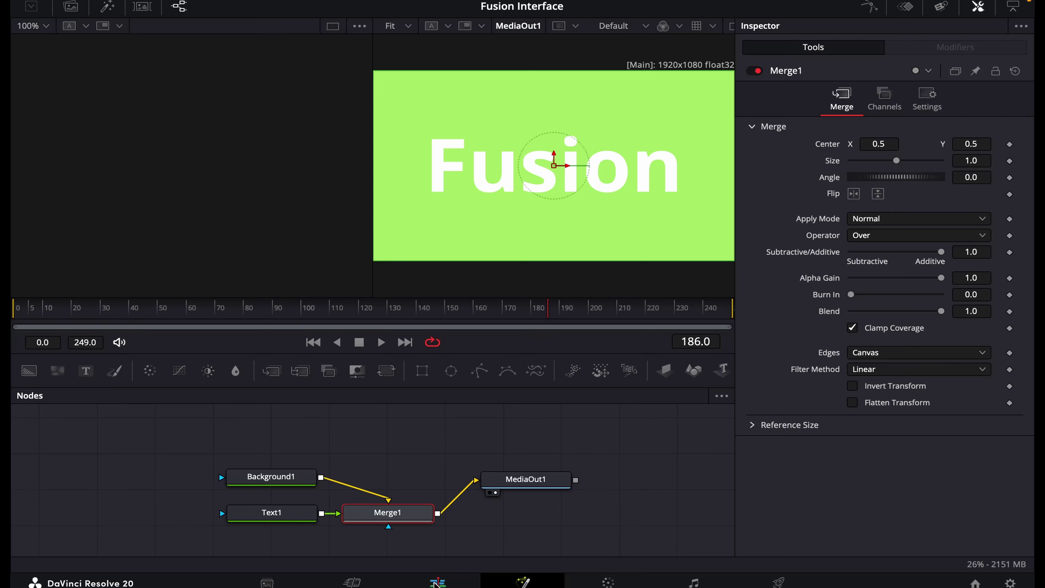
{"action": "key", "text": "shift+4"}
- Delete all nodes of the composition on the Fusion page, including MediaOut1
{"action": "left_click", "coordinate": [523, 581]}
{"action": "left_click_drag", "start_coordinate": [556, 432], "coordinate": [224, 498]}
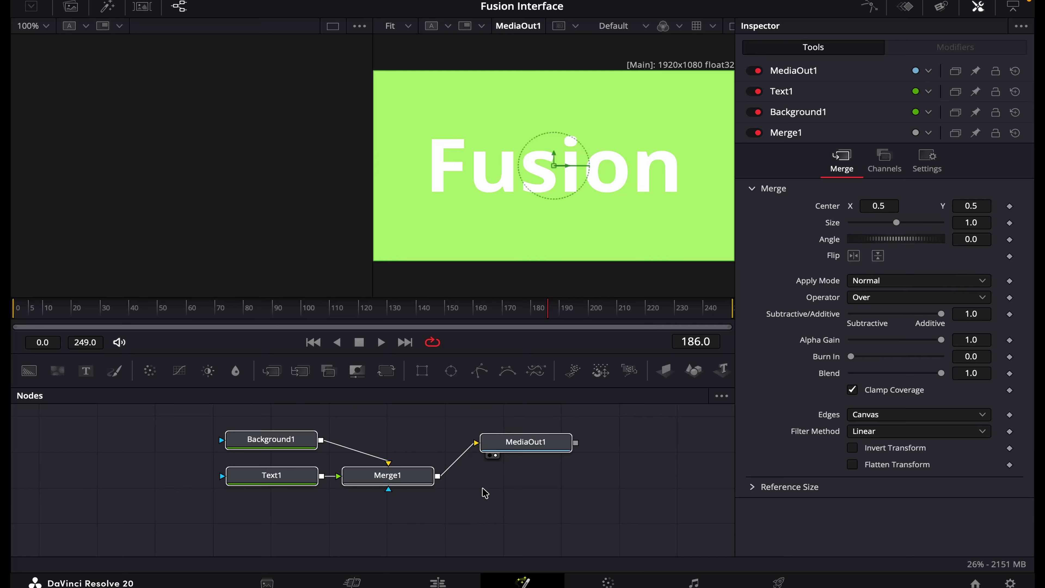
{"action": "key", "text": "Delete"}
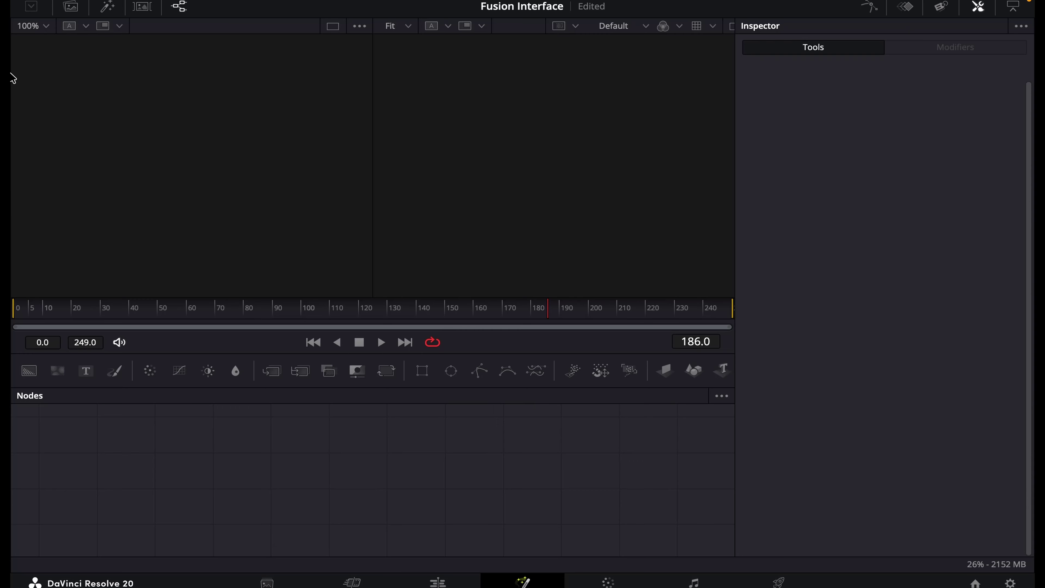
- Show the Media Pool on the Fusion page and widen it
{"action": "left_click", "coordinate": [73, 7]}
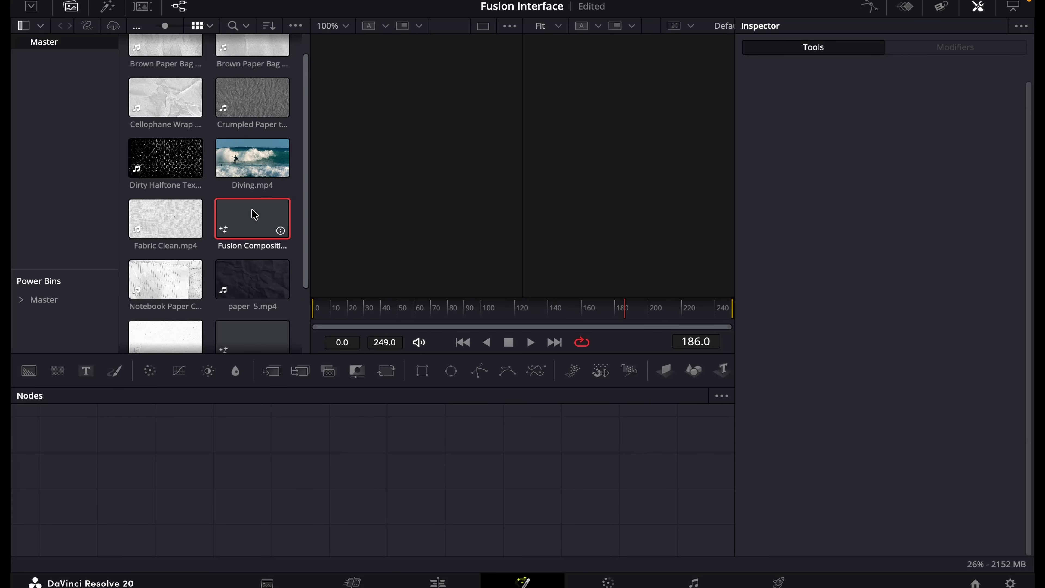
{"action": "left_click_drag", "start_coordinate": [310, 169], "coordinate": [369, 168]}
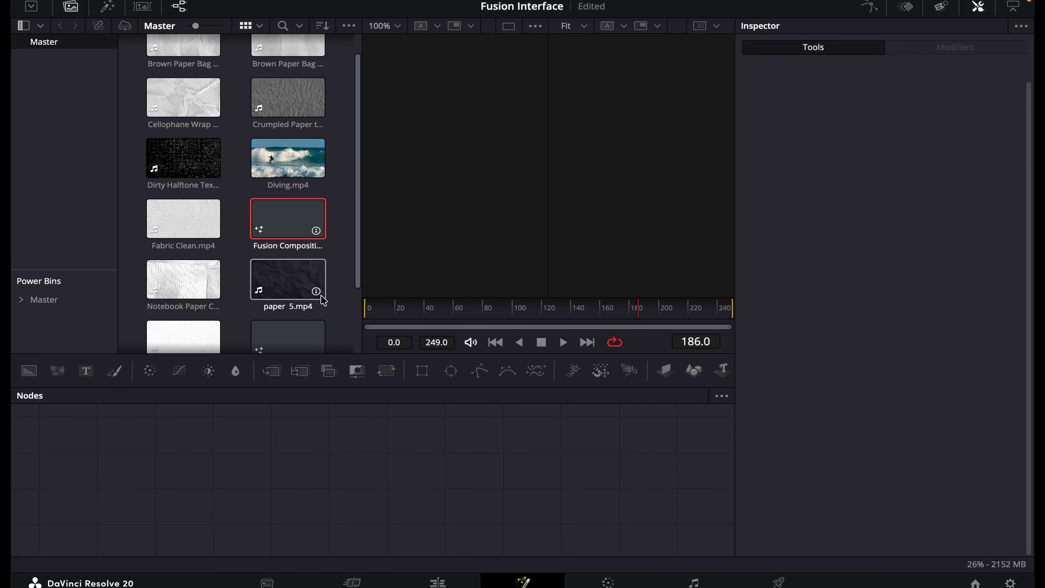
- Examine the project's media on the Edit, Cut and Media pages, and return to the Fusion page
{"action": "left_click", "coordinate": [439, 582]}
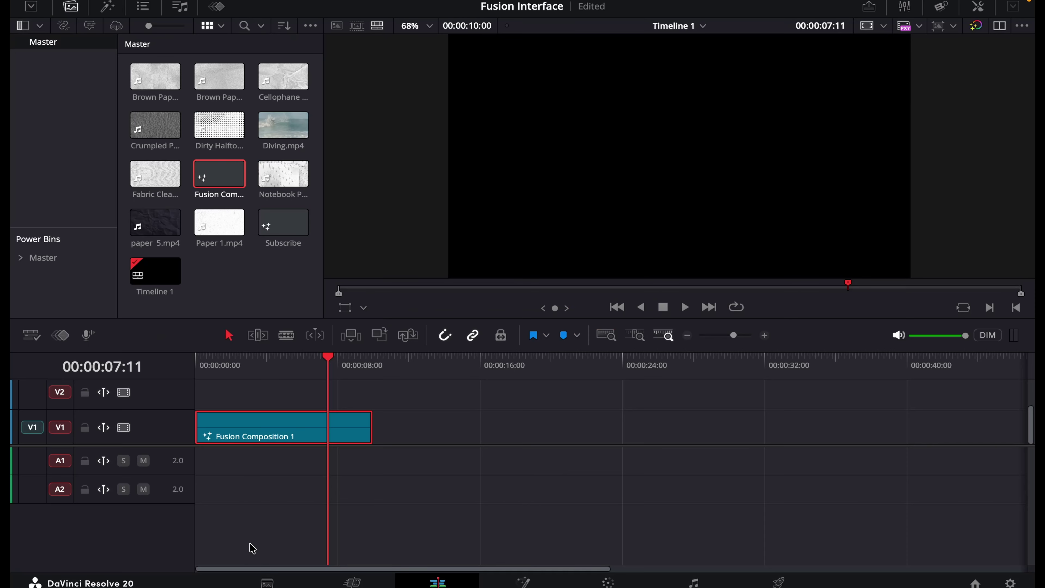
{"action": "left_click", "coordinate": [353, 582]}
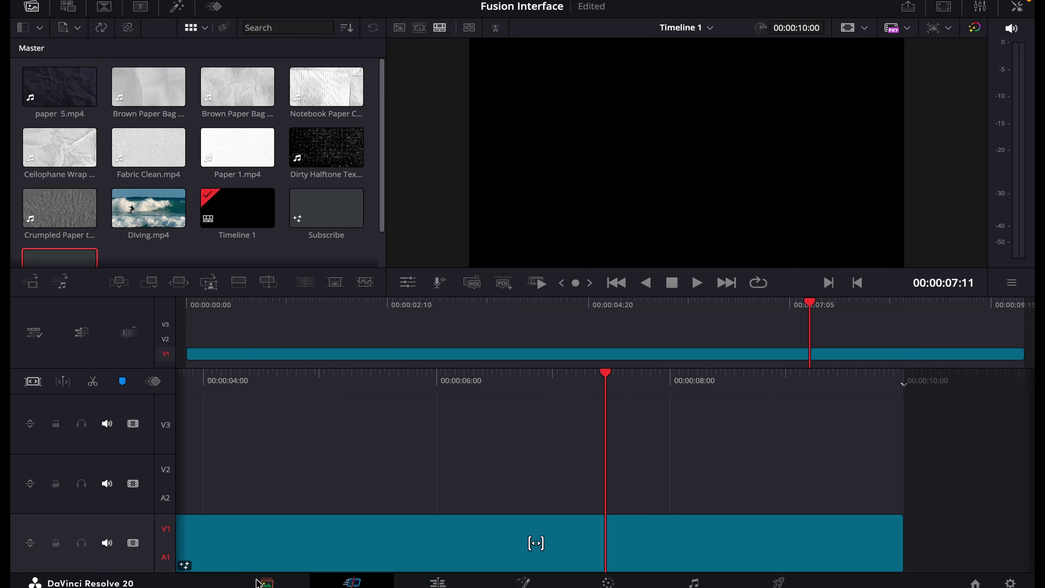
{"action": "left_click", "coordinate": [267, 582]}
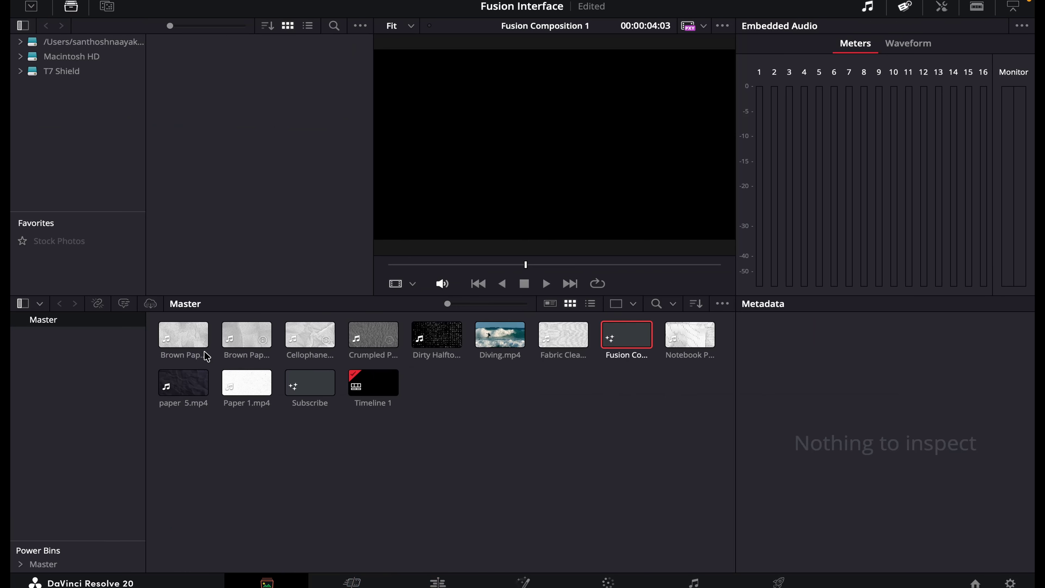
{"action": "left_click", "coordinate": [523, 581]}
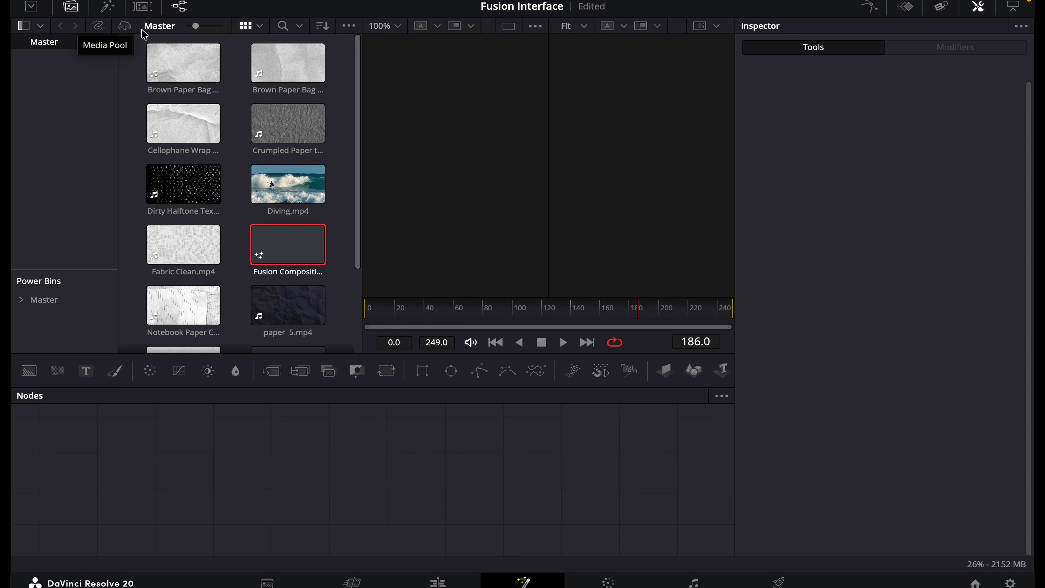
- Shrink the Media Pool thumbnails and save the project
{"action": "left_click_drag", "start_coordinate": [199, 28], "coordinate": [192, 27]}
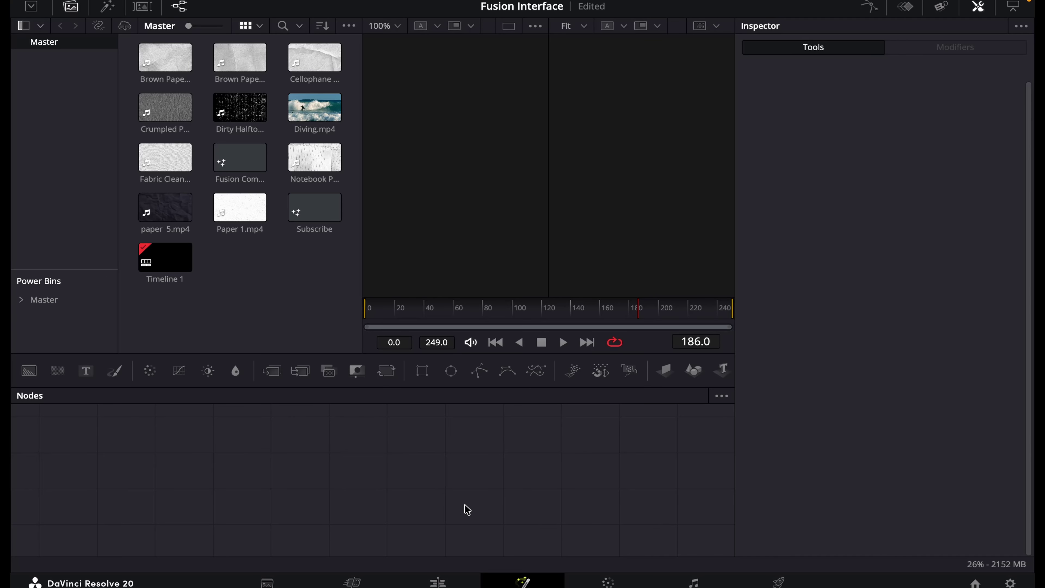
{"action": "key", "text": "ctrl+s"}
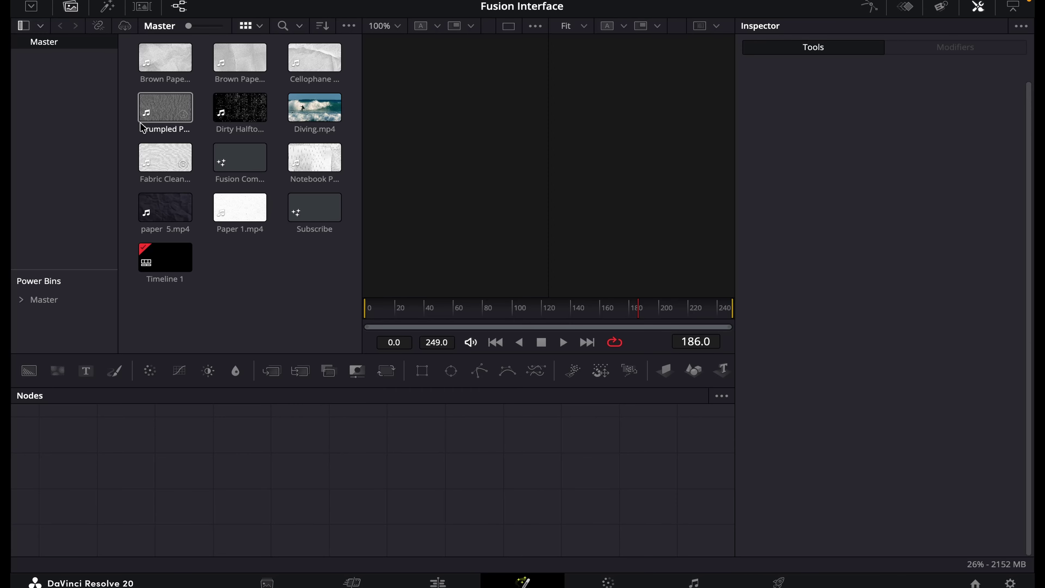
- Add Fabric Clean.mp4 to the empty node graph as a media input node placed near its left side
{"action": "left_click_drag", "start_coordinate": [170, 148], "coordinate": [289, 464]}
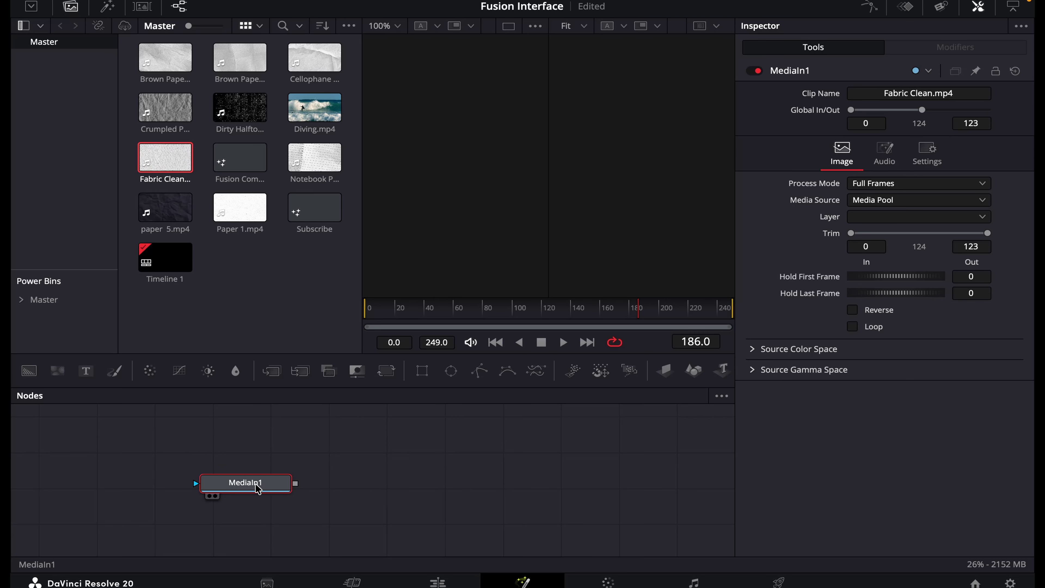
{"action": "left_click_drag", "start_coordinate": [258, 489], "coordinate": [227, 467]}
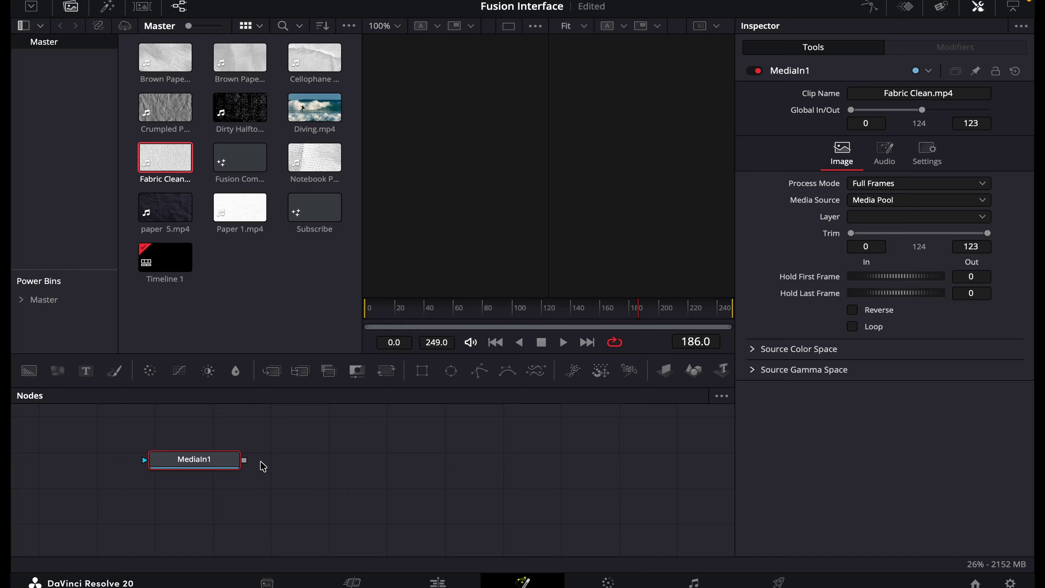
- Merge a text node reading "Fusion" over MediaIn1, placing the text node above the merge node
{"action": "left_click", "coordinate": [196, 414]}
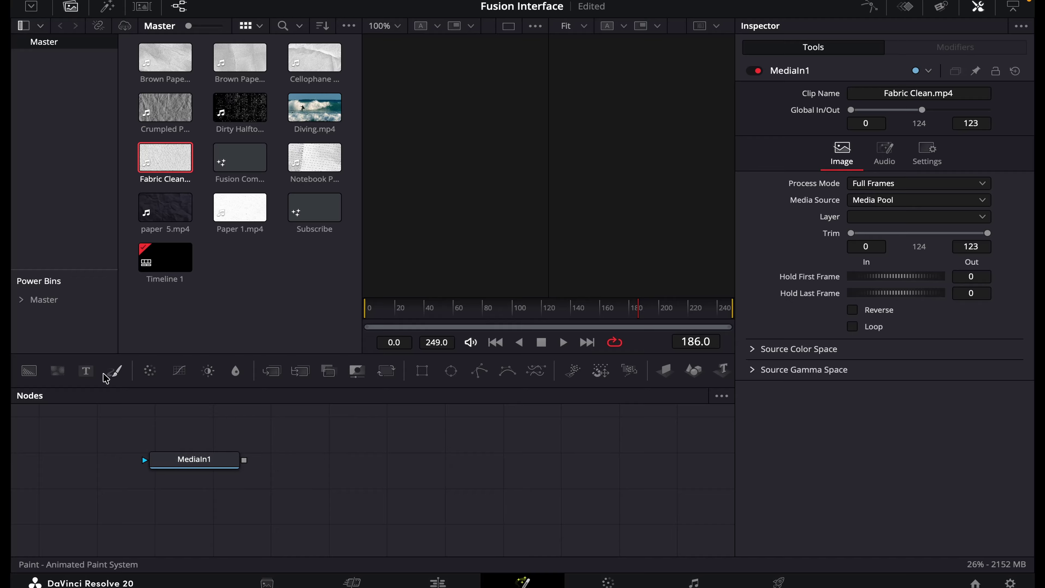
{"action": "left_click", "coordinate": [218, 460]}
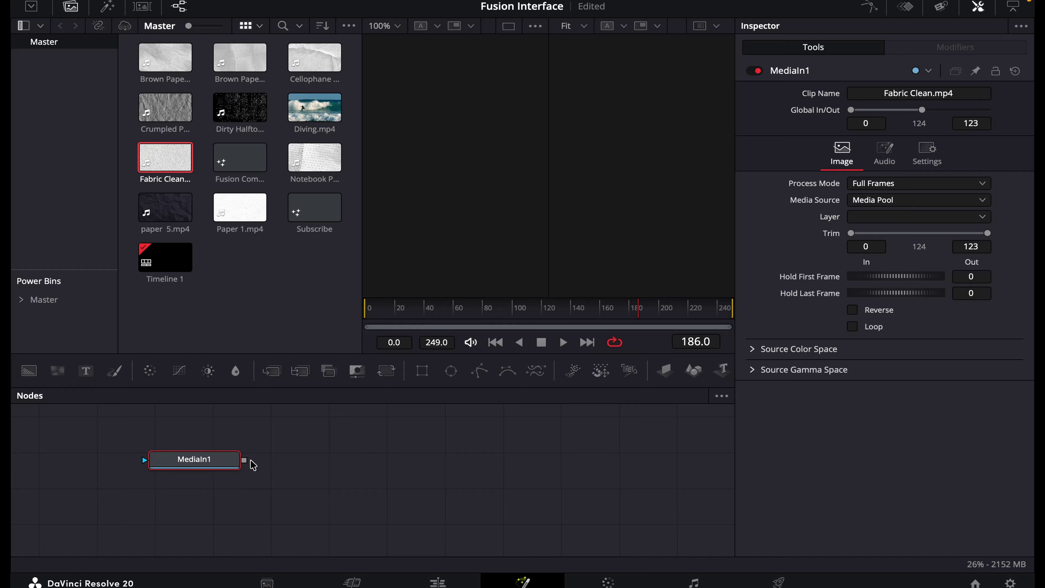
{"action": "left_click", "coordinate": [87, 371]}
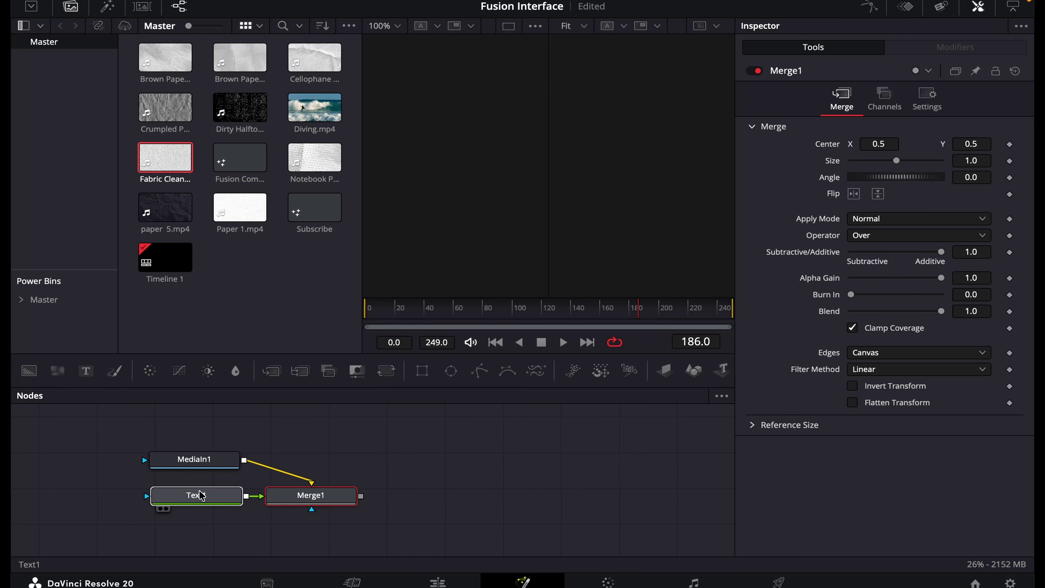
{"action": "left_click_drag", "start_coordinate": [201, 496], "coordinate": [319, 429]}
{"action": "left_click", "coordinate": [856, 207]}
{"action": "type", "text": "F"}
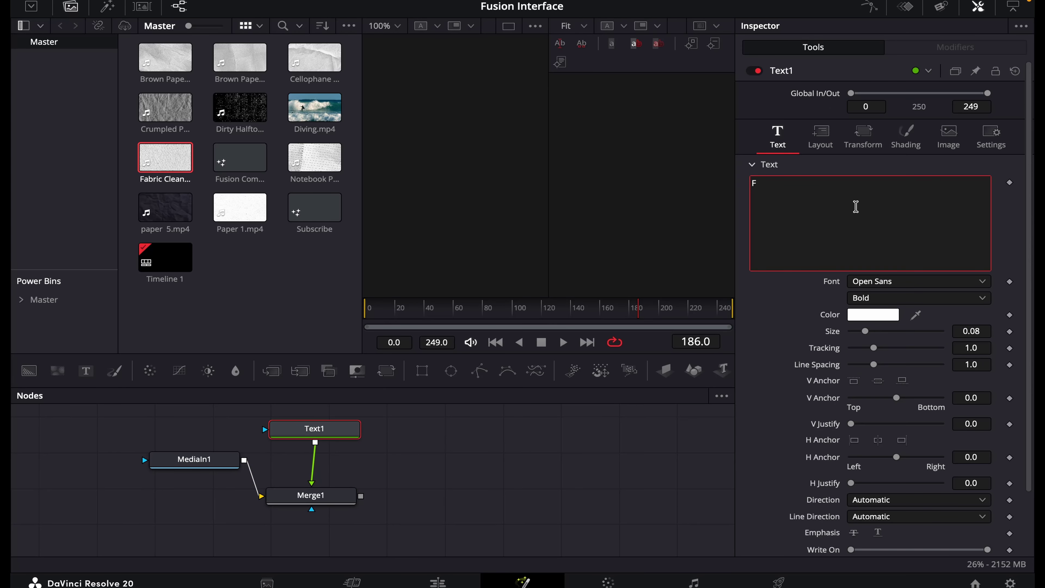
{"action": "type", "text": "usion"}
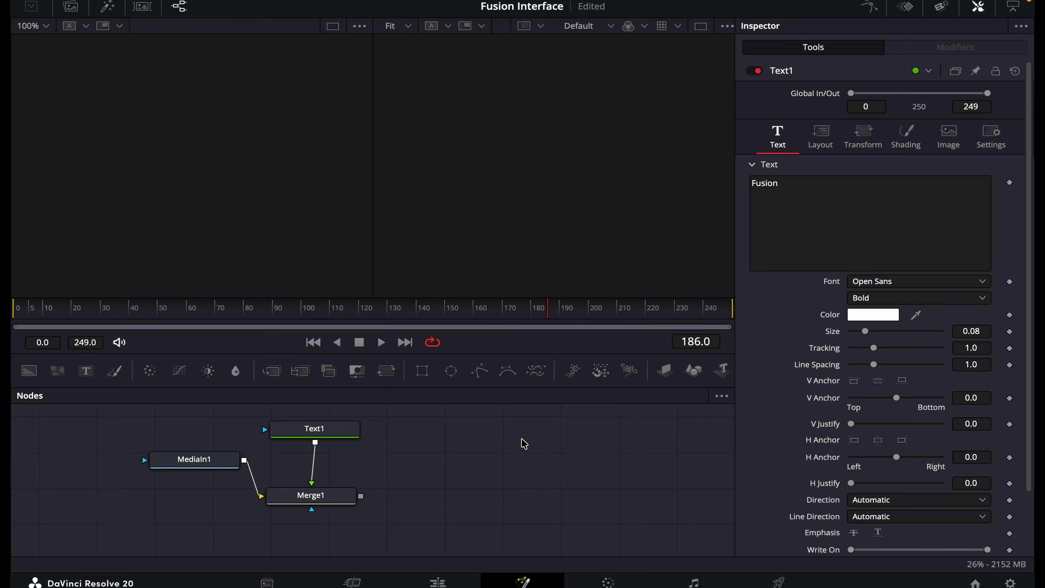
- Add a MediaOut node to the right of the merge node and connect Merge1's output to it
{"action": "key", "text": "shift+space"}
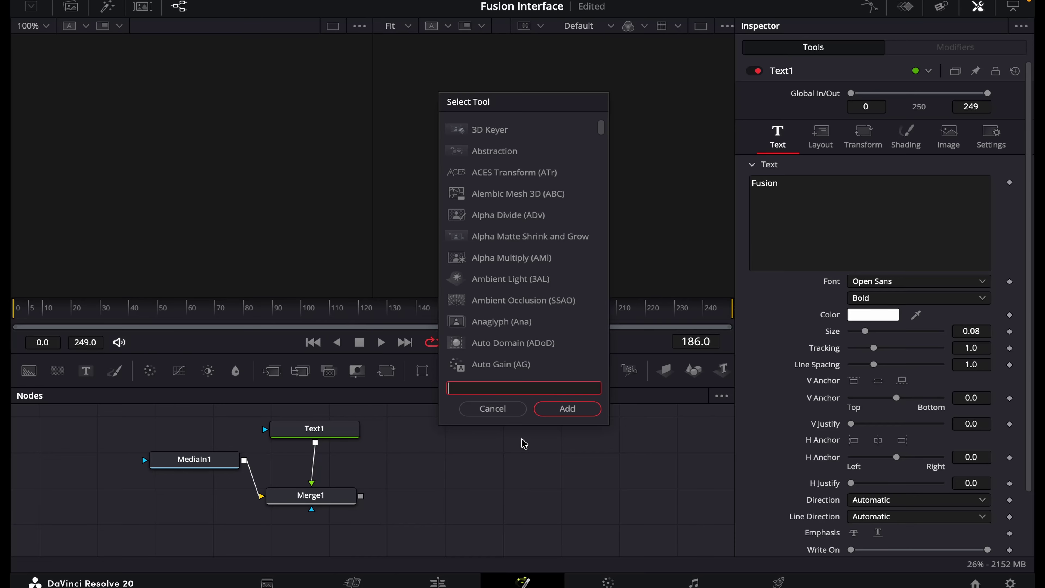
{"action": "type", "text": "media out"}
{"action": "left_click", "coordinate": [566, 409]}
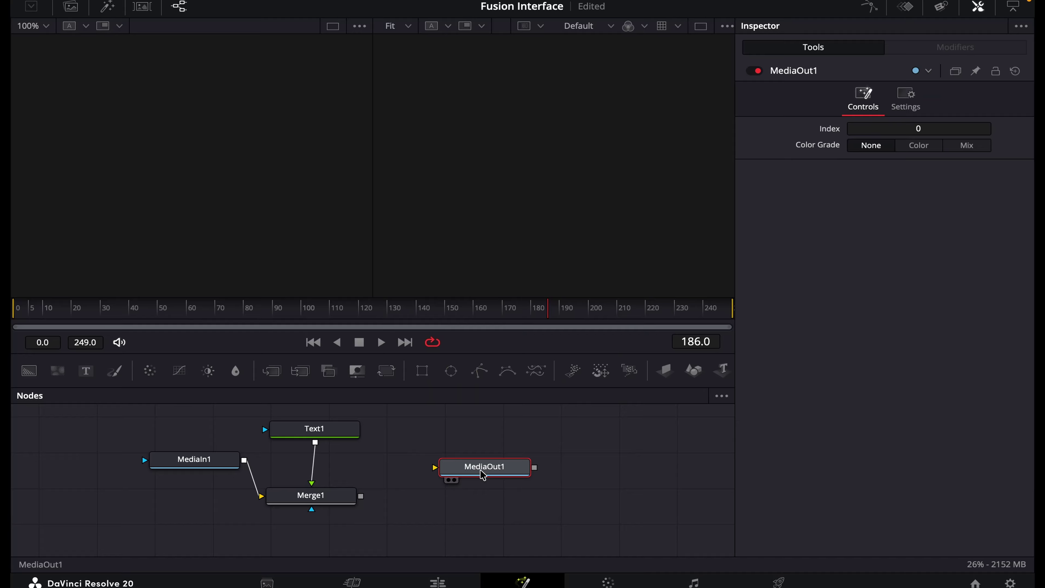
{"action": "left_click", "coordinate": [507, 481]}
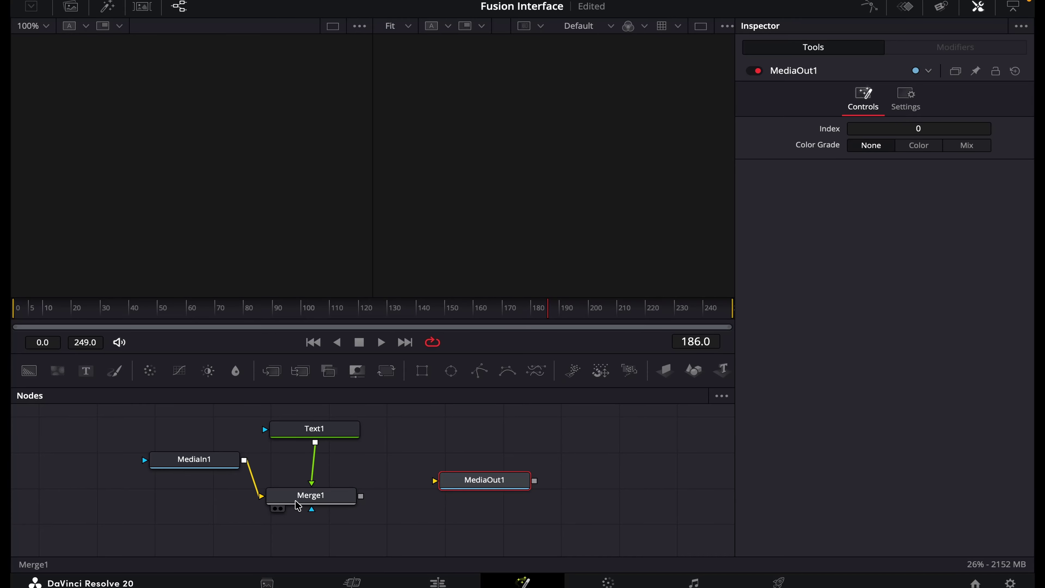
{"action": "left_click_drag", "start_coordinate": [362, 496], "coordinate": [435, 481]}
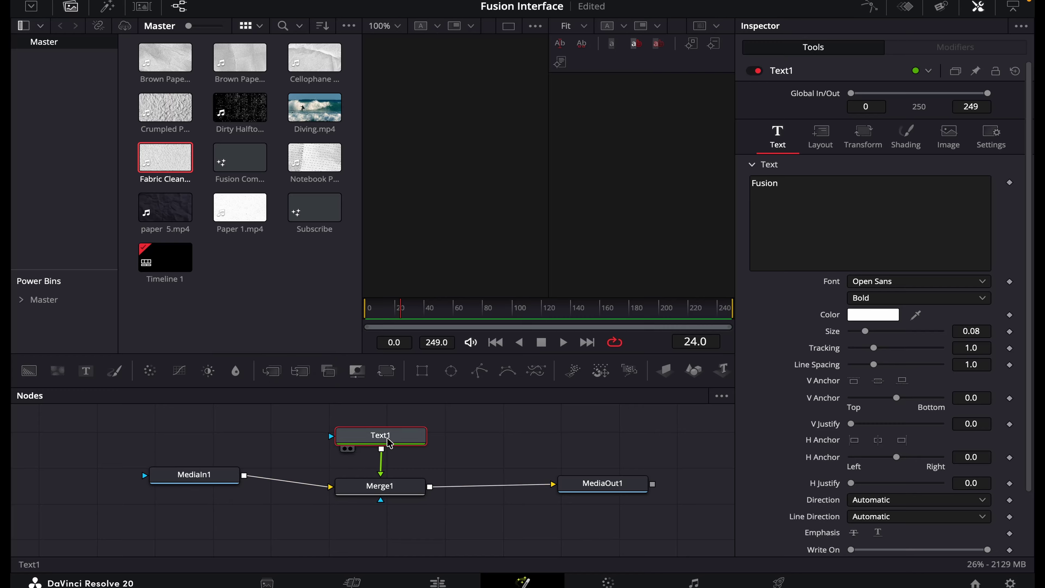
- Move MediaOut1 slightly up and to the right, and show its output in the second viewer
{"action": "mouse_move", "coordinate": [388, 442]}
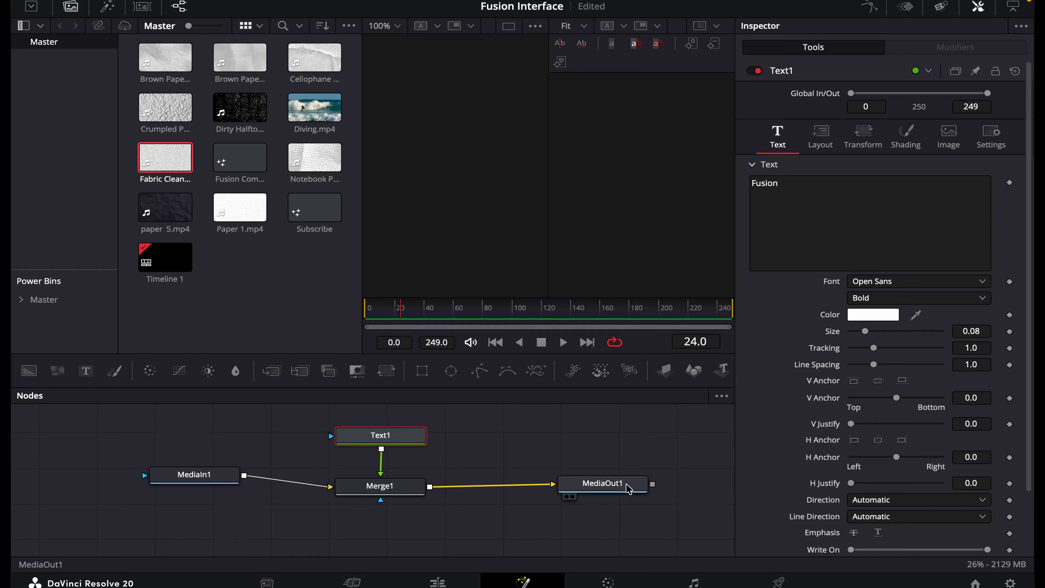
{"action": "mouse_move", "coordinate": [629, 485]}
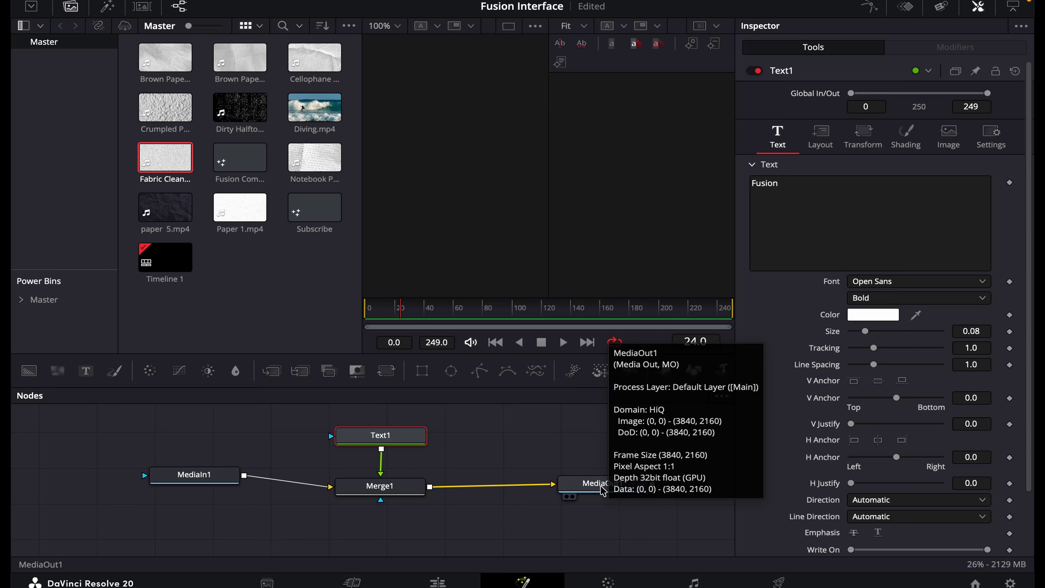
{"action": "left_click", "coordinate": [603, 486]}
{"action": "left_click_drag", "start_coordinate": [601, 489], "coordinate": [621, 479]}
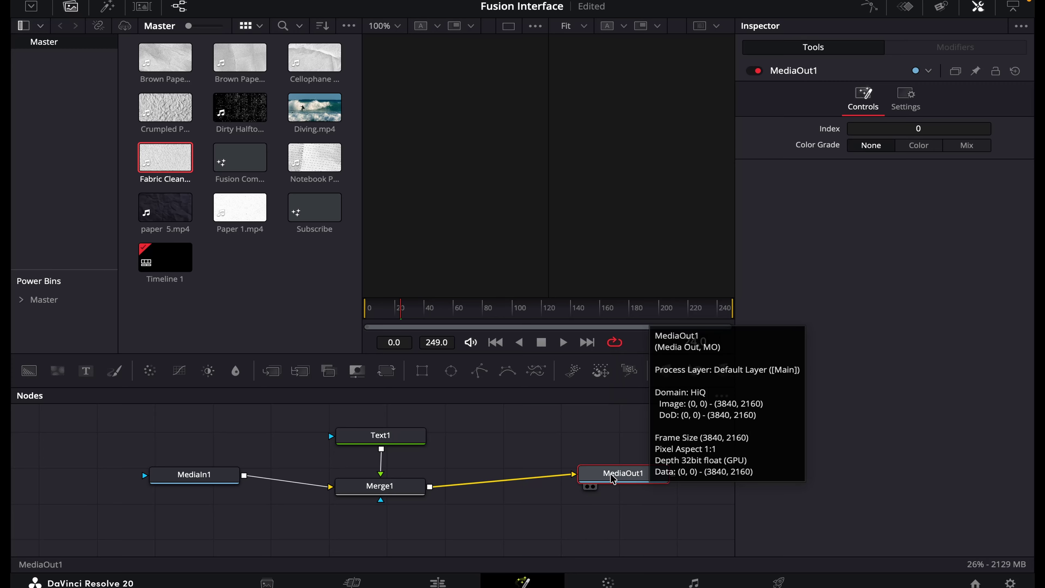
{"action": "left_click_drag", "start_coordinate": [615, 477], "coordinate": [585, 222]}
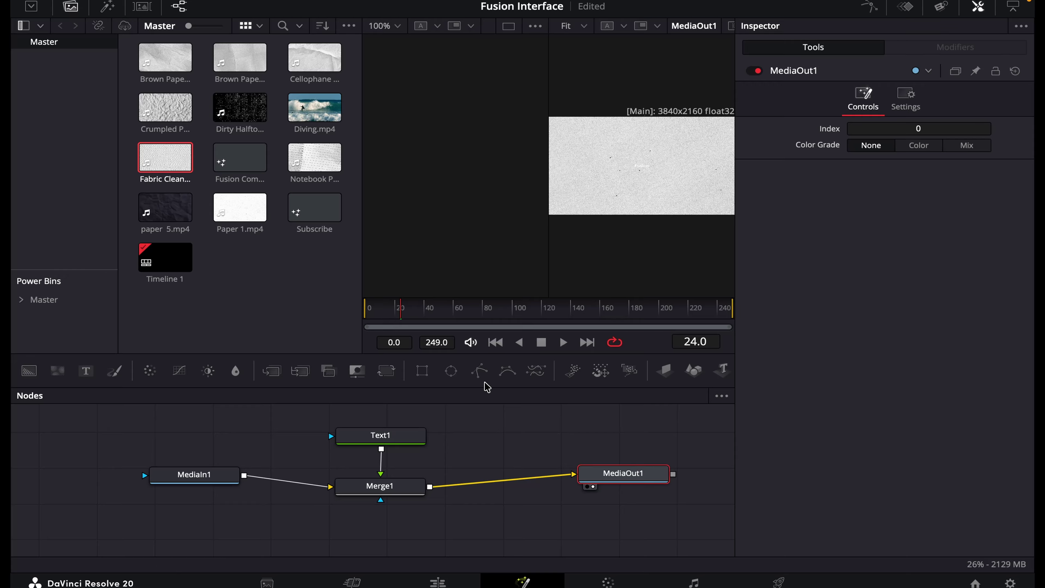
- Enlarge the Text1 lettering to a size of about 0.44 and colour it red
{"action": "left_click", "coordinate": [390, 439]}
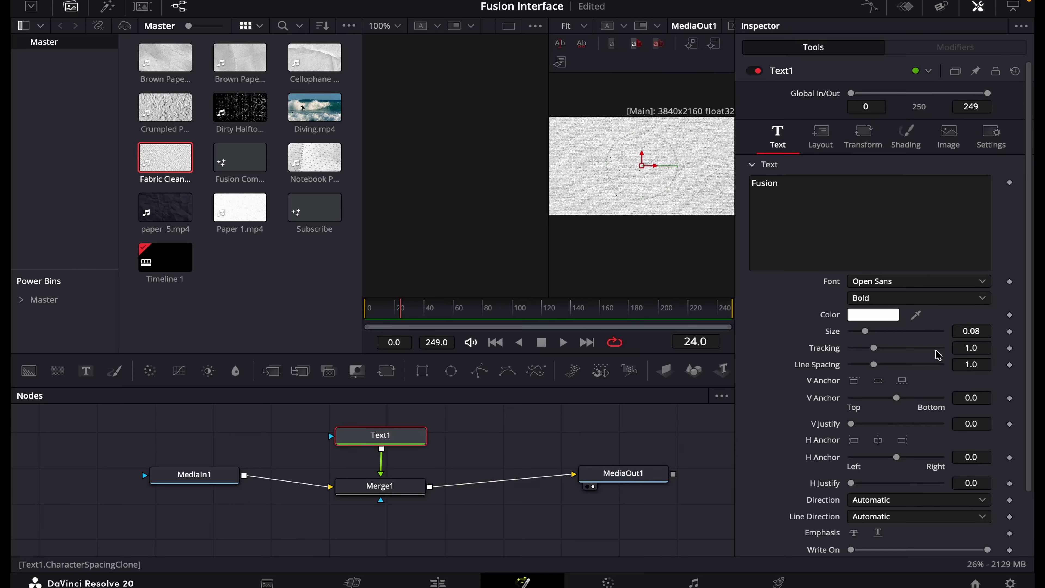
{"action": "left_click_drag", "start_coordinate": [868, 333], "coordinate": [895, 333]}
{"action": "left_click", "coordinate": [872, 319]}
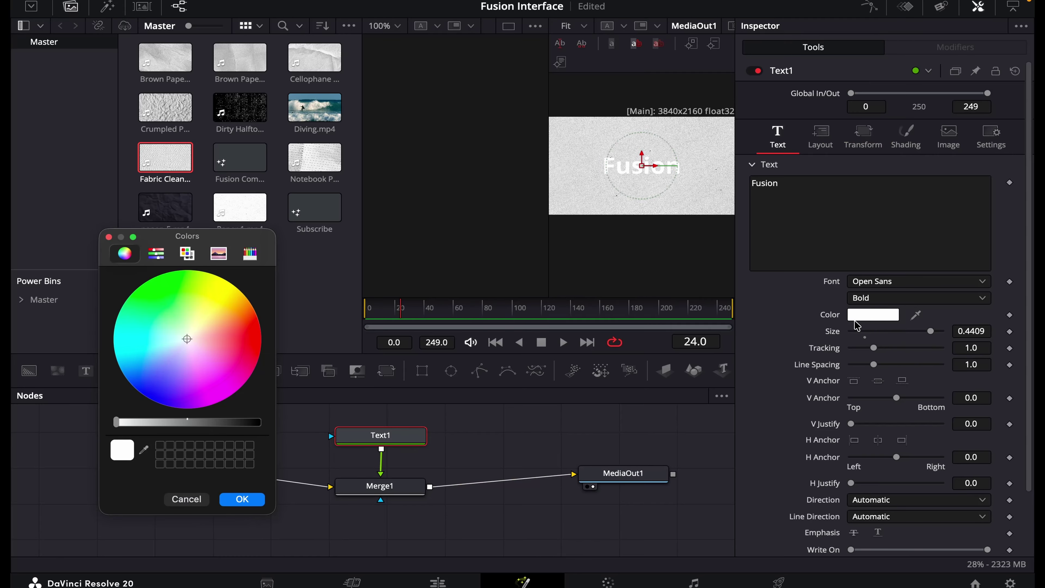
{"action": "left_click", "coordinate": [250, 340]}
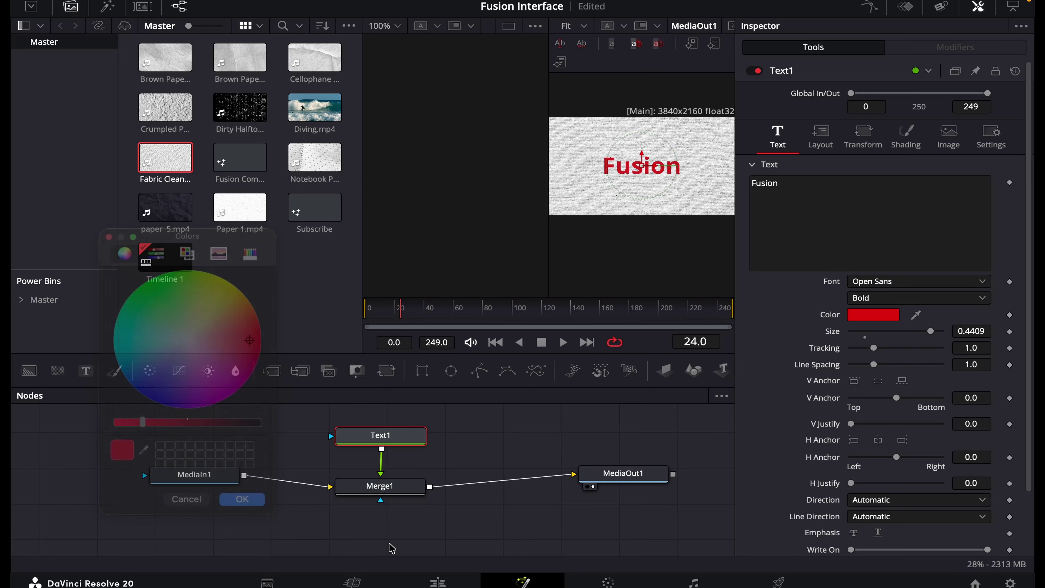
{"action": "left_click", "coordinate": [242, 499]}
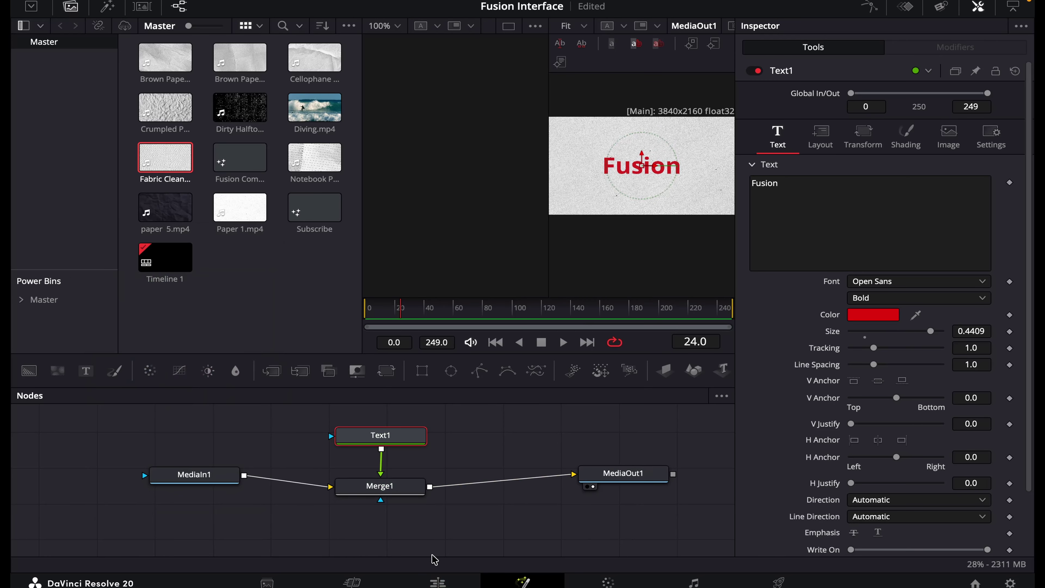
- Check the rendered composition on the Edit page, move the playhead to about 00:00:02:05, and return to the Fusion page
{"action": "left_click", "coordinate": [438, 583]}
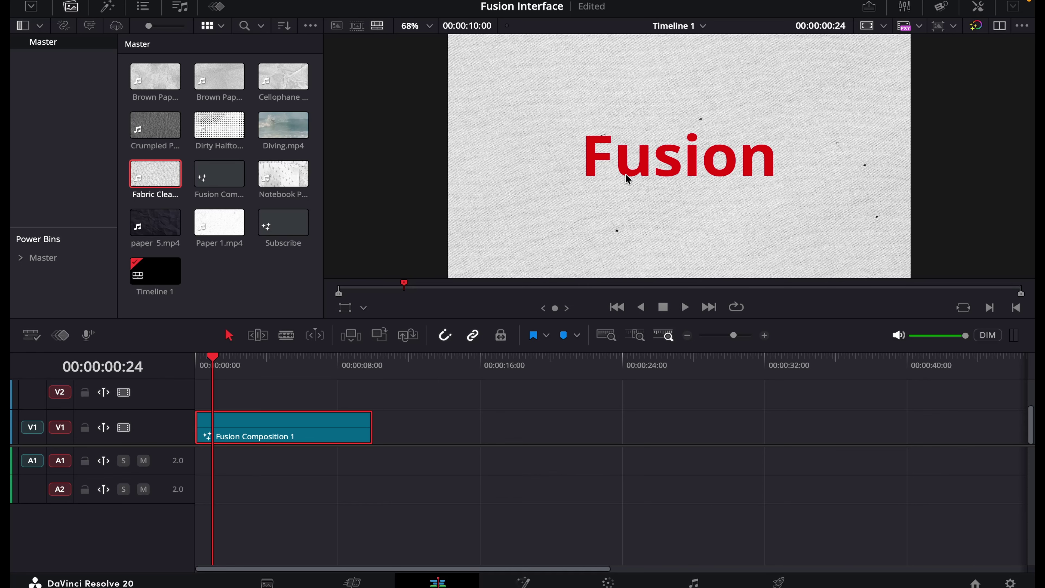
{"action": "left_click", "coordinate": [523, 581]}
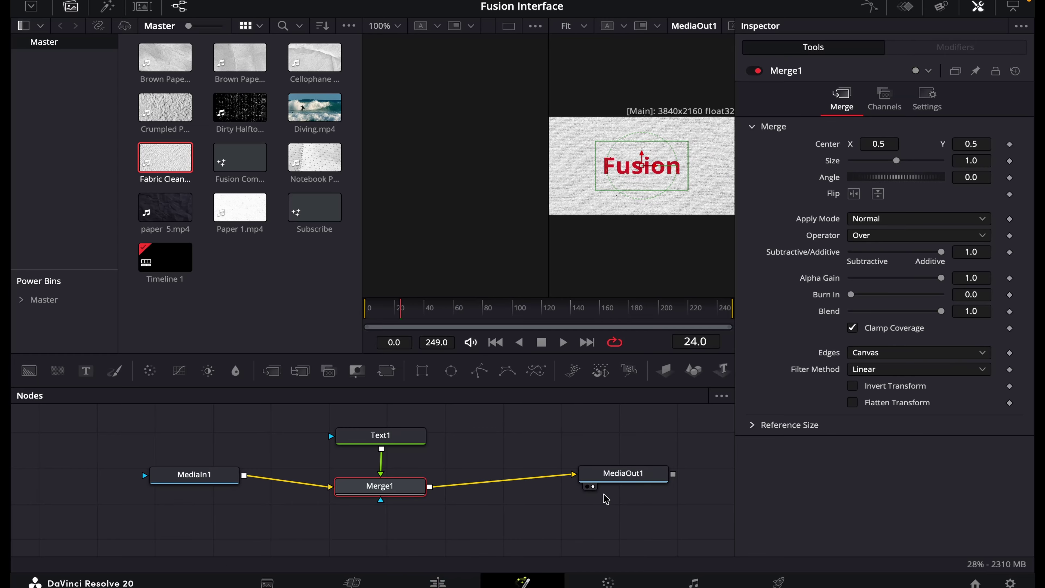
{"action": "left_click", "coordinate": [473, 573]}
{"action": "left_click_drag", "start_coordinate": [310, 377], "coordinate": [212, 424]}
{"action": "key", "text": "shift+5"}
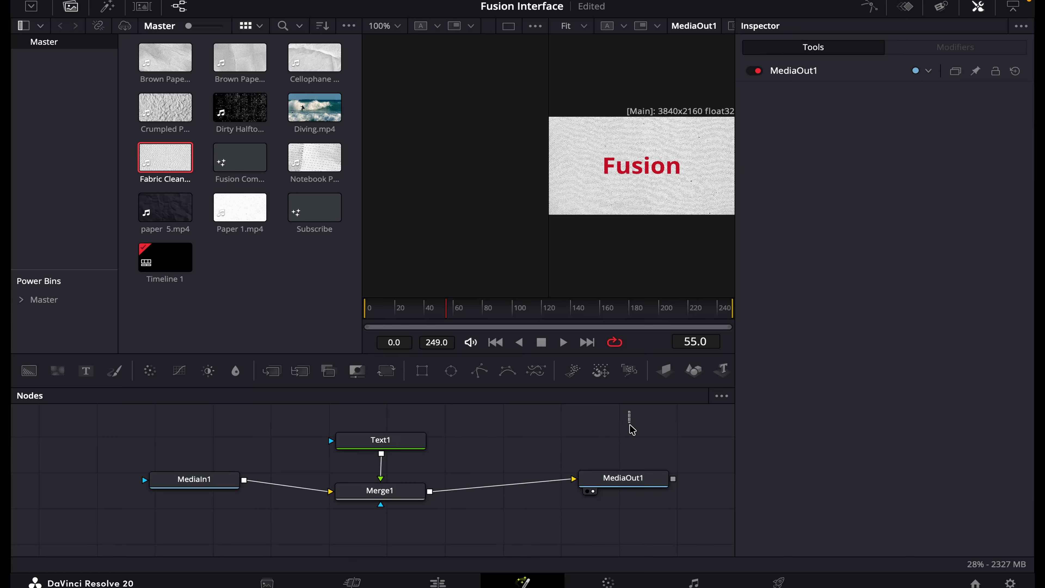
- Delete the MediaIn1, Text1, Merge1 and MediaOut1 nodes to empty the node graph
{"action": "left_click_drag", "start_coordinate": [627, 422], "coordinate": [168, 407]}
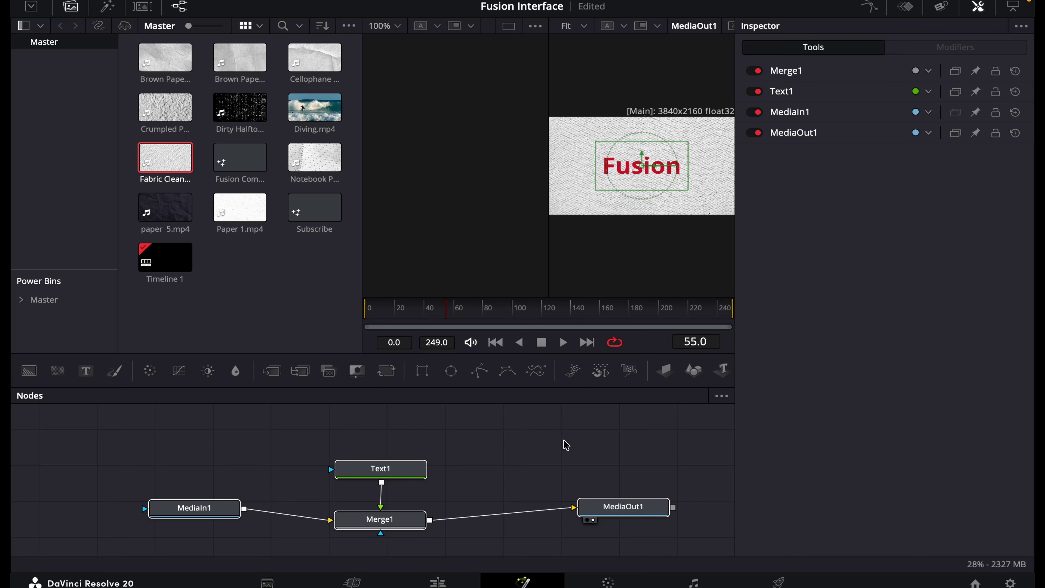
{"action": "left_click_drag", "start_coordinate": [564, 436], "coordinate": [190, 550]}
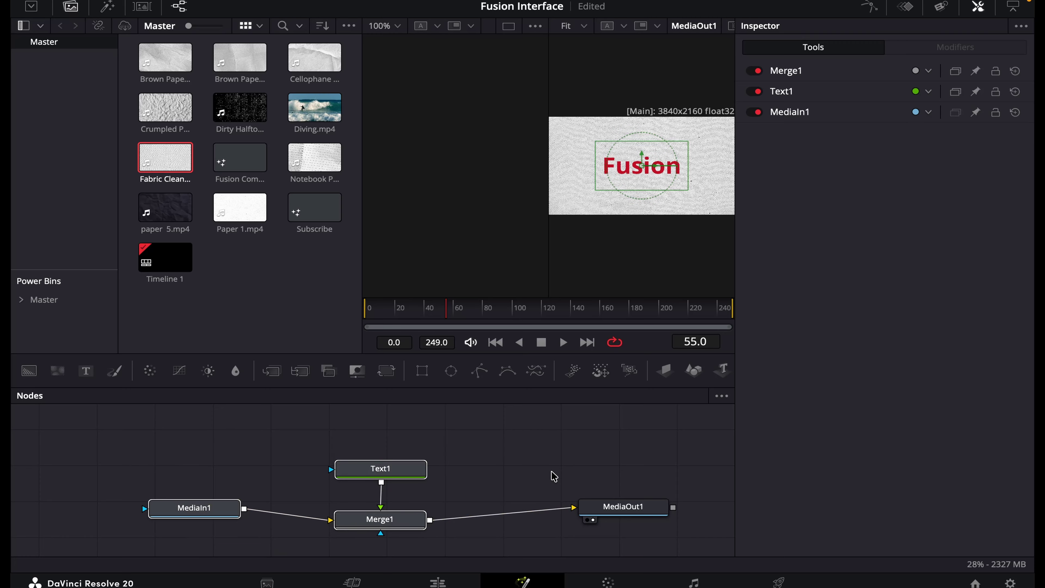
{"action": "key", "text": "Delete"}
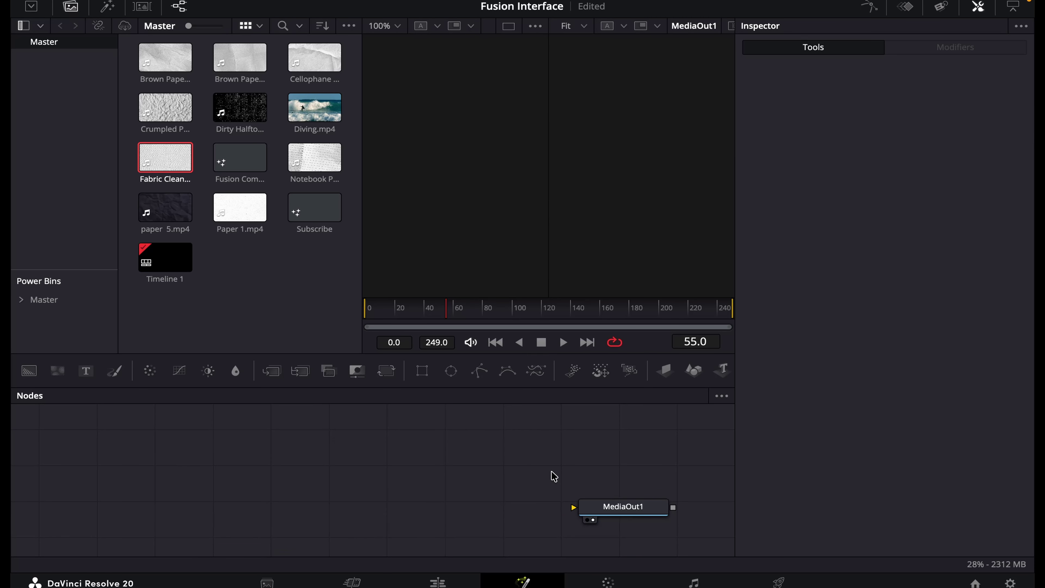
{"action": "left_click", "coordinate": [640, 513]}
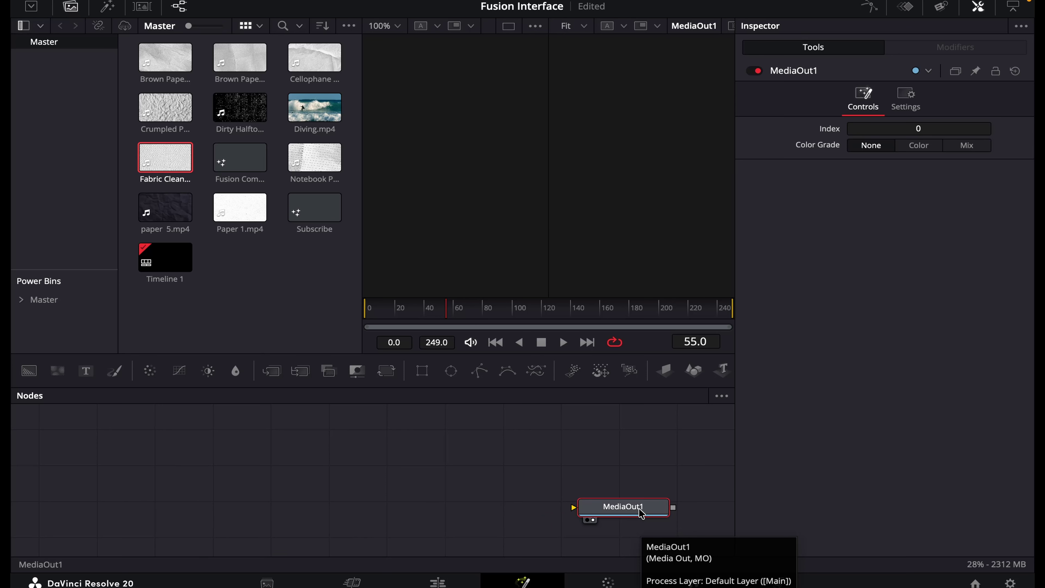
{"action": "key", "text": "Delete"}
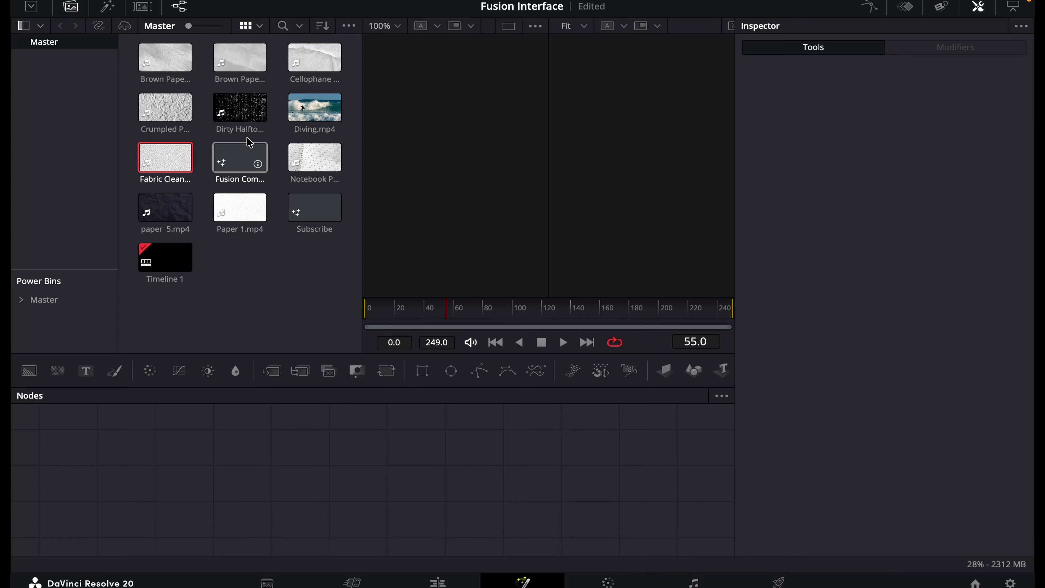
- Enlarge the Media Pool thumbnails, and compare the Effects library of the Fusion page with that of the Edit page
{"action": "mouse_move", "coordinate": [188, 25]}
{"action": "left_mouse_down"}
{"action": "mouse_move", "coordinate": [219, 28]}
{"action": "mouse_move", "coordinate": [208, 30]}
{"action": "left_mouse_up"}
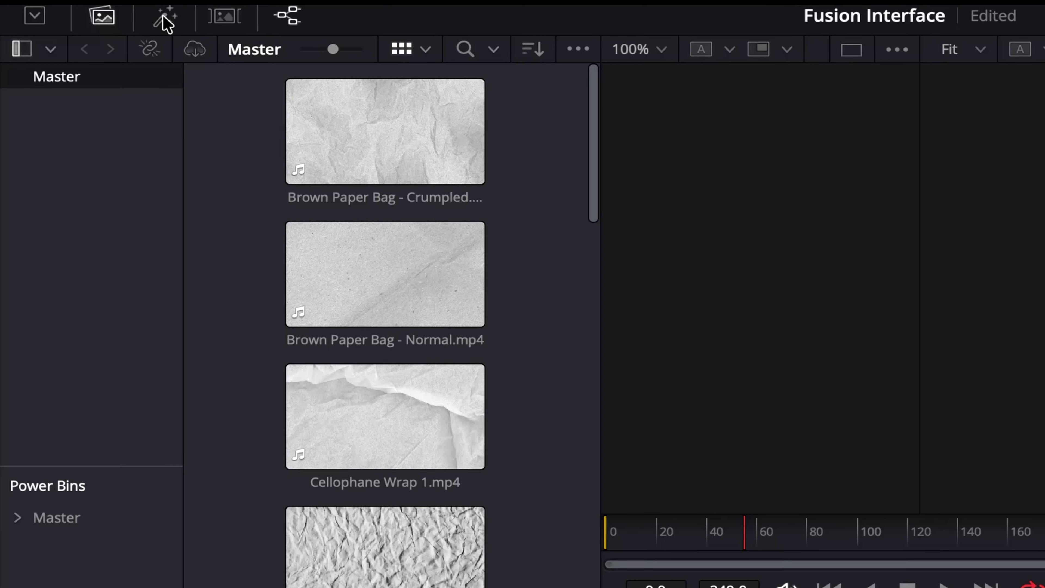
{"action": "left_click", "coordinate": [108, 12]}
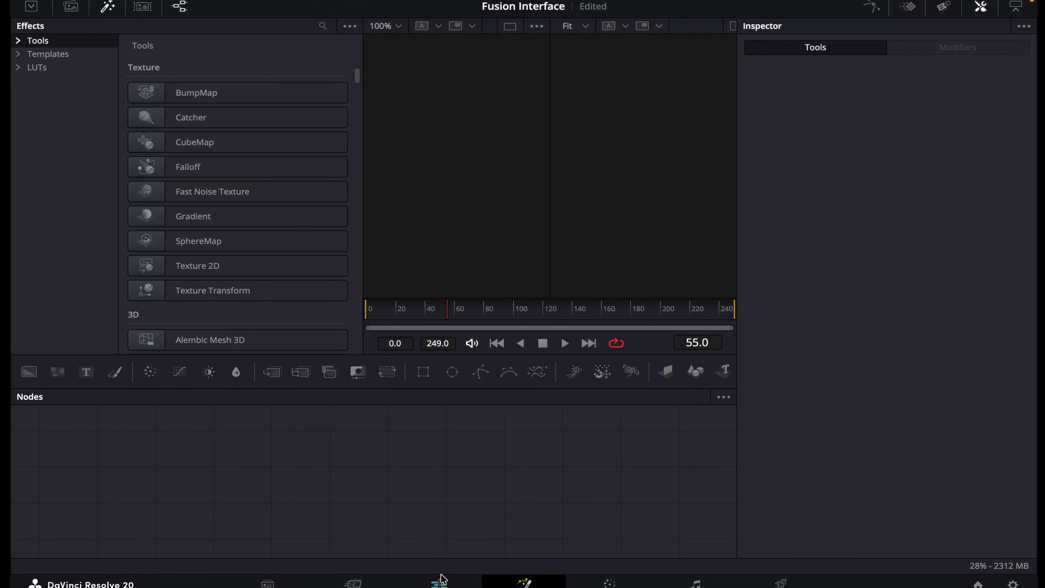
{"action": "left_click", "coordinate": [439, 581]}
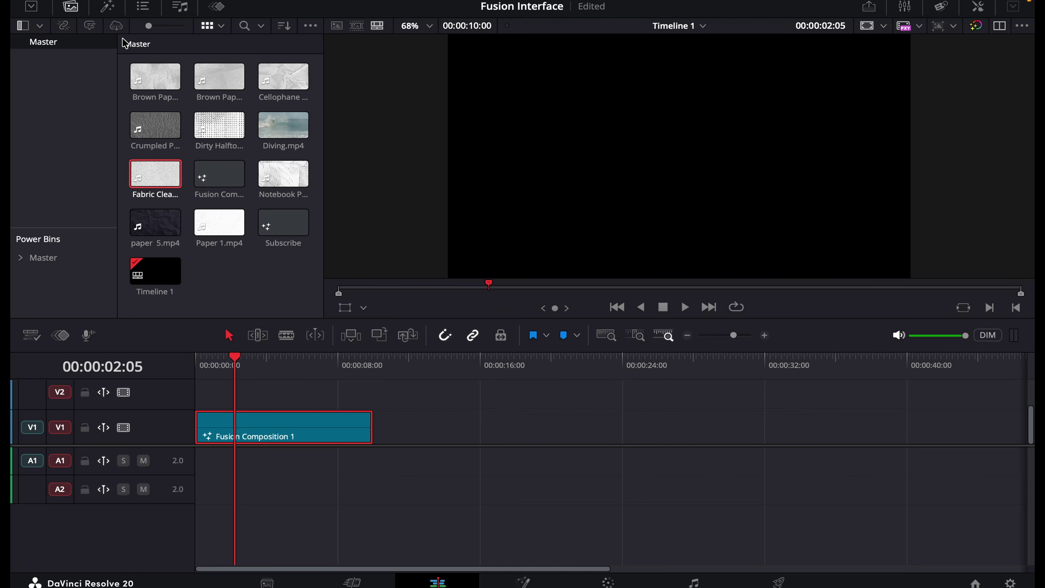
{"action": "left_click", "coordinate": [109, 8]}
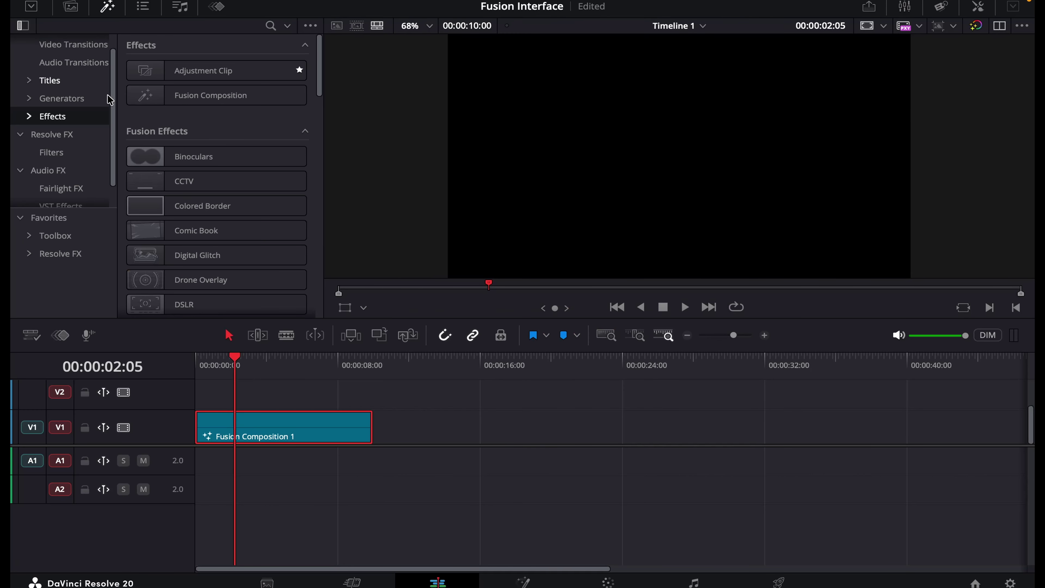
{"action": "left_click", "coordinate": [524, 581]}
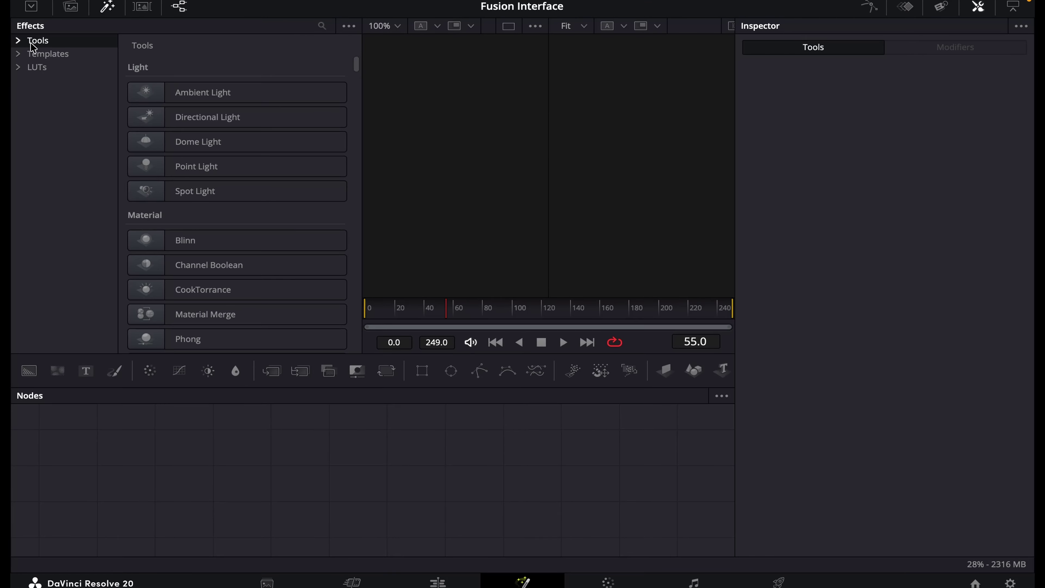
- Examine the tool categories in the Effects library, including 3D, Blur, Composite and Effect with its Hot Spot tool
{"action": "left_click", "coordinate": [18, 41]}
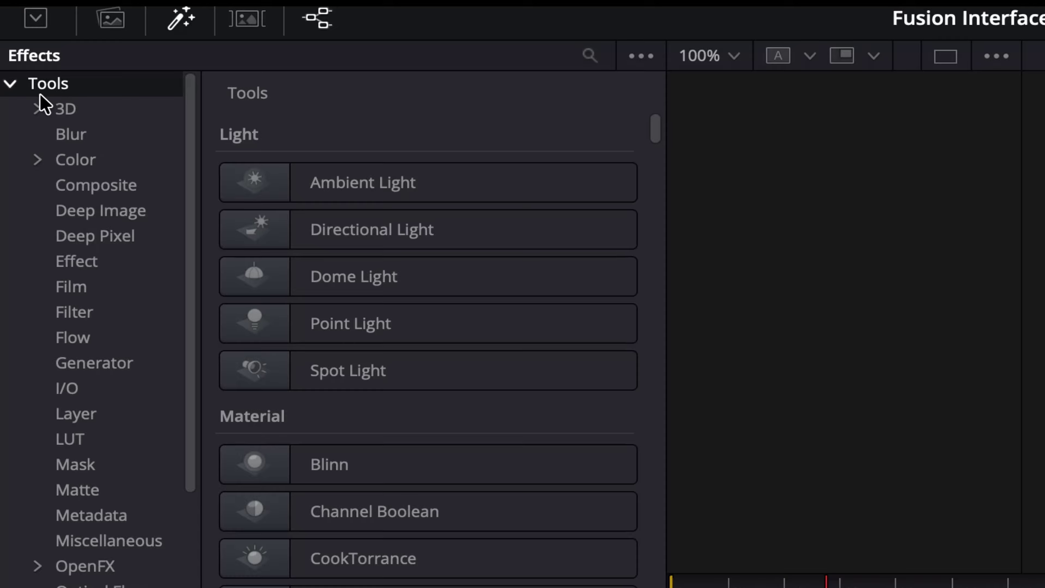
{"action": "left_click", "coordinate": [67, 108]}
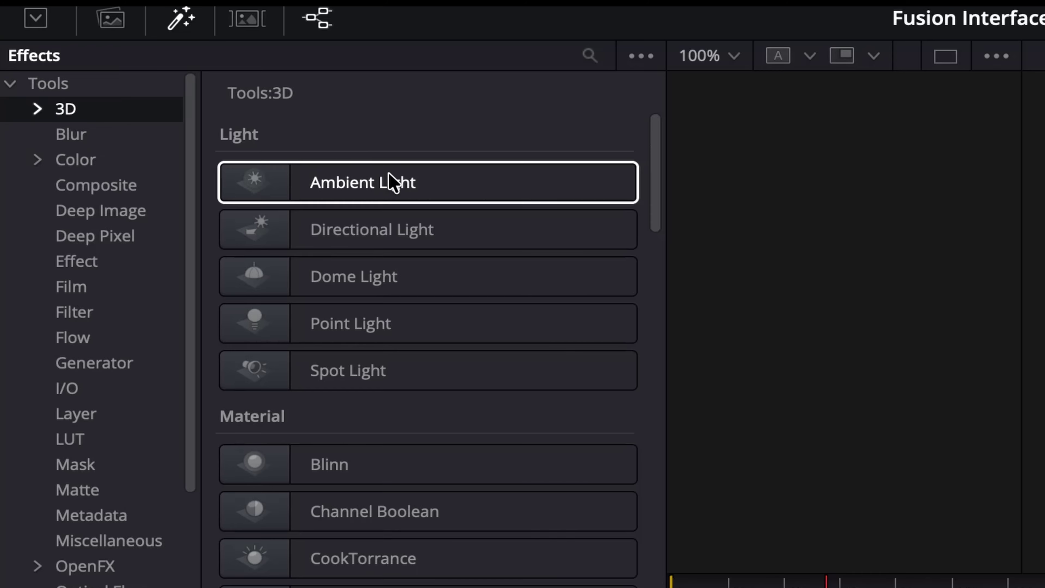
{"action": "key", "text": "Down"}
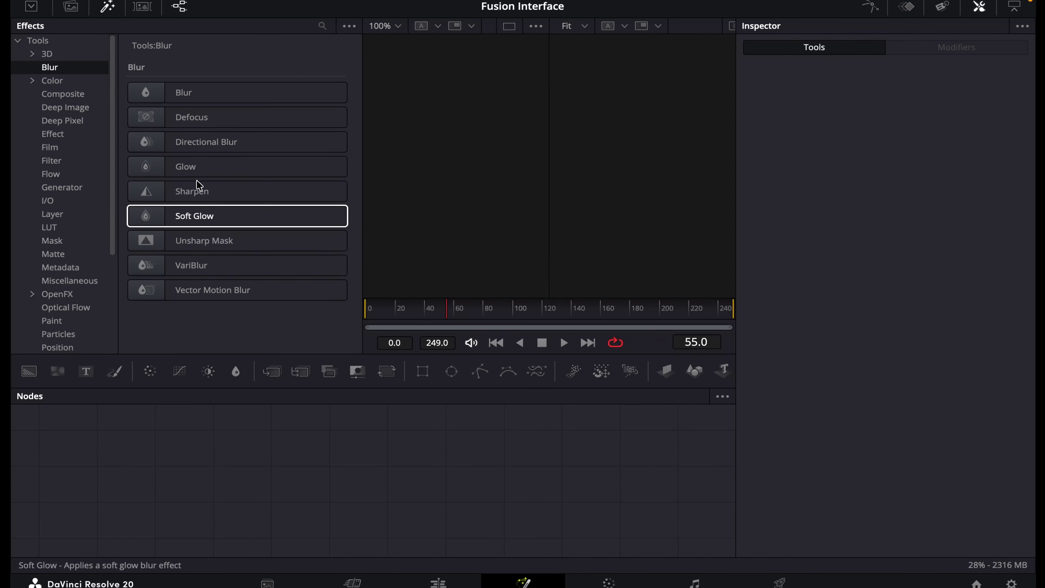
{"action": "key", "text": "Down"}
{"action": "key", "text": "Down"}
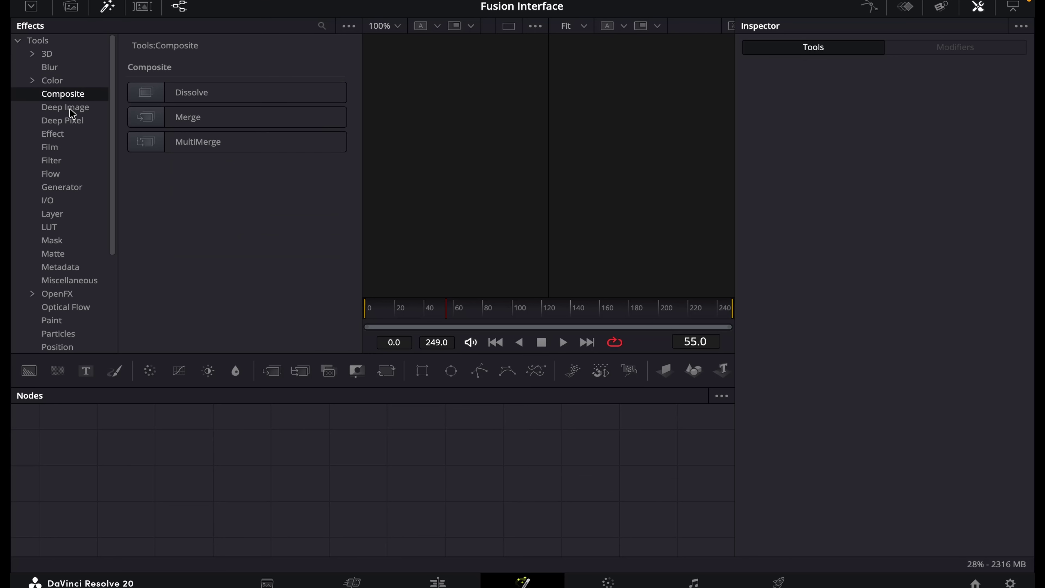
{"action": "left_click", "coordinate": [63, 138]}
{"action": "scroll", "coordinate": [72, 242], "scroll_direction": "down", "scroll_amount": 3}
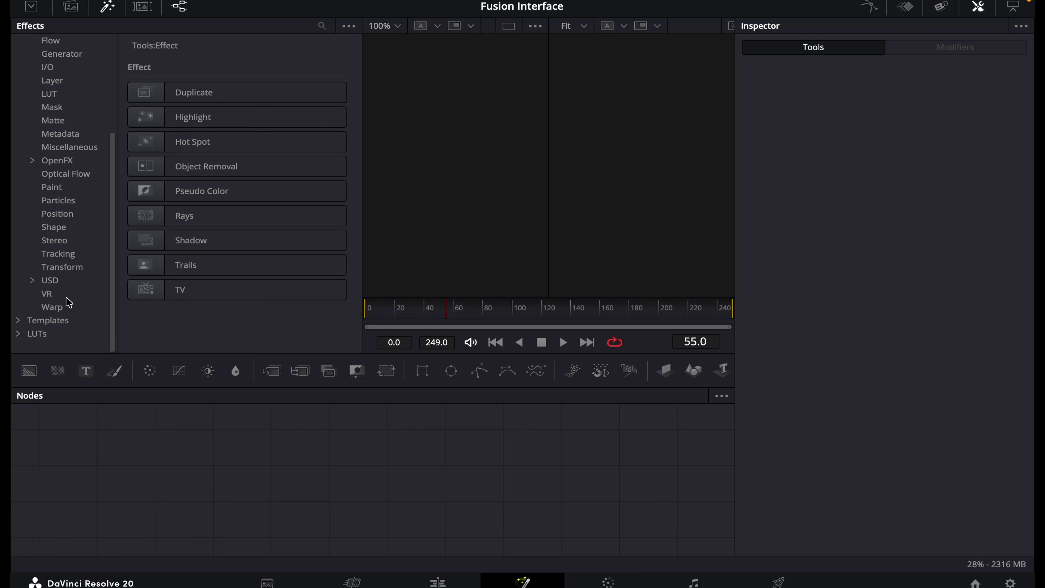
{"action": "scroll", "coordinate": [98, 268], "scroll_direction": "up", "scroll_amount": 3}
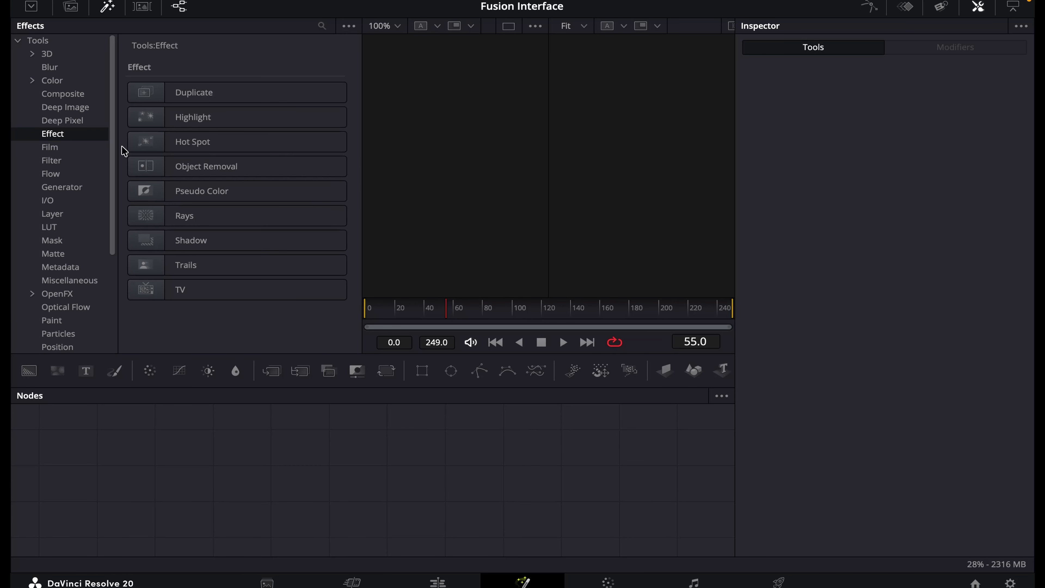
{"action": "left_click", "coordinate": [188, 143]}
{"action": "left_click_drag", "start_coordinate": [188, 147], "coordinate": [287, 488]}
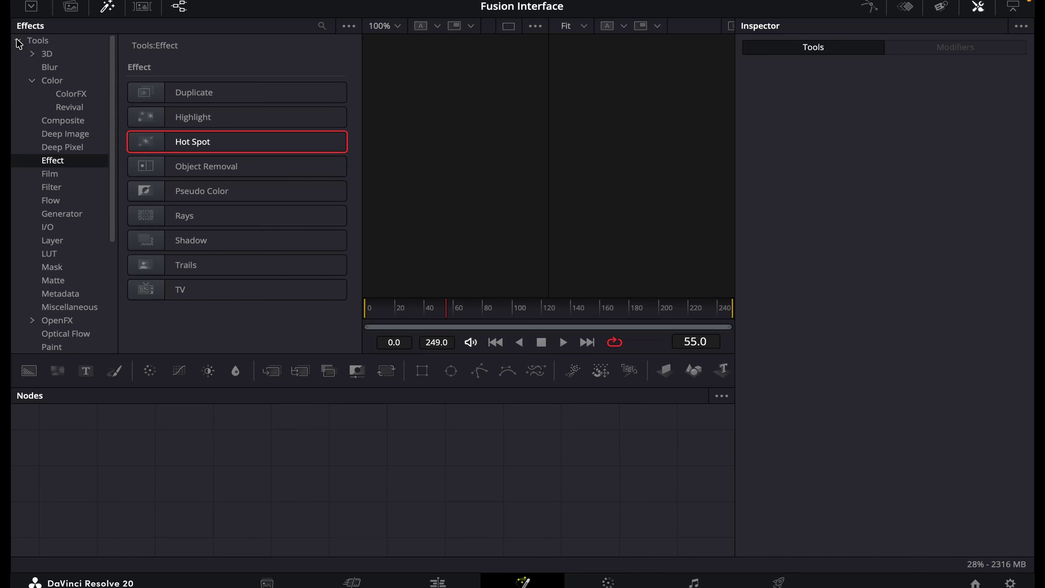
- Collapse the Tools categories and examine the Edit templates, including their Effects group
{"action": "left_click", "coordinate": [18, 41]}
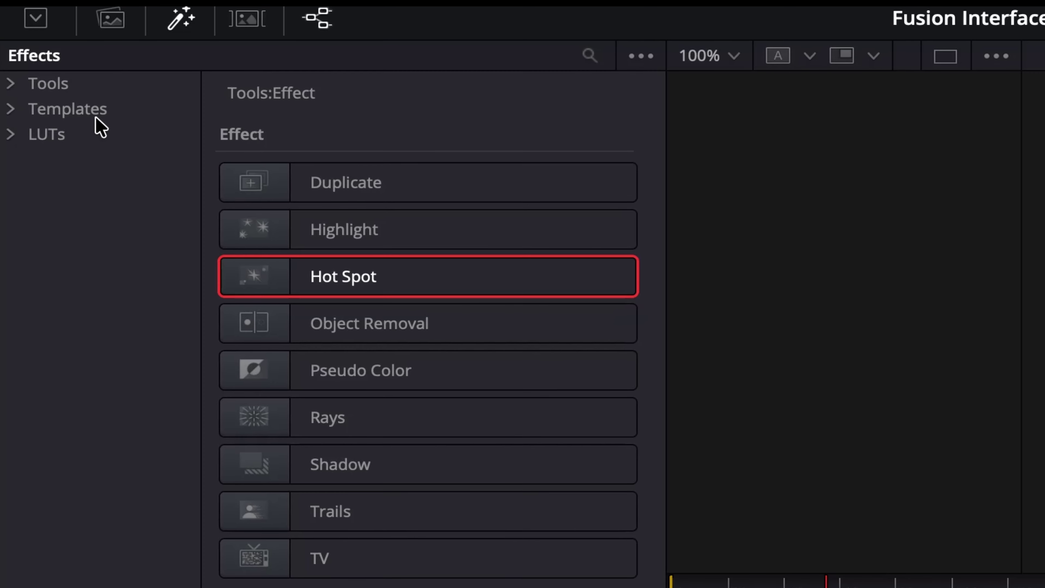
{"action": "left_click", "coordinate": [12, 110]}
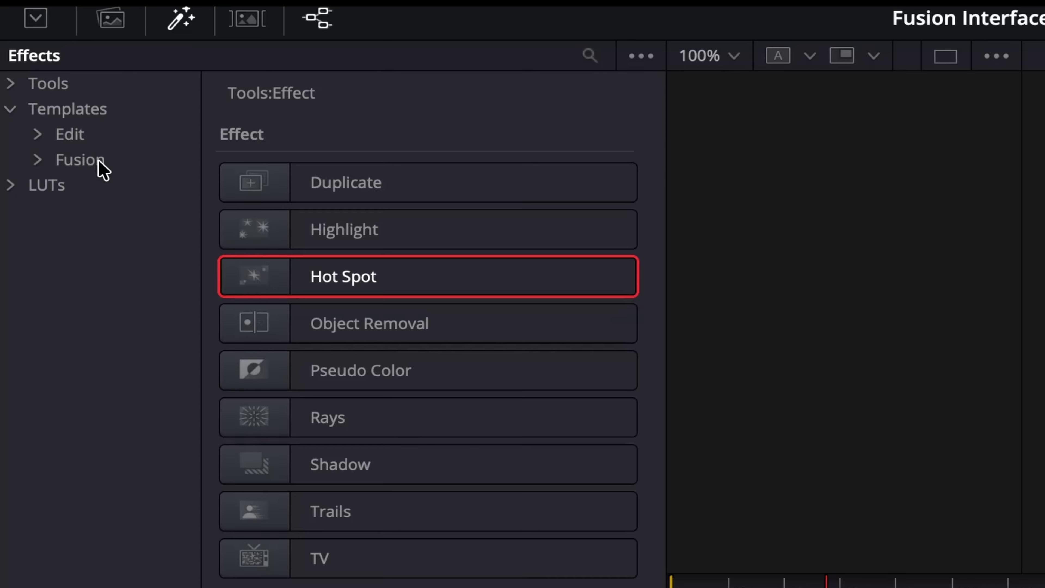
{"action": "left_click", "coordinate": [38, 134]}
{"action": "left_click", "coordinate": [66, 164]}
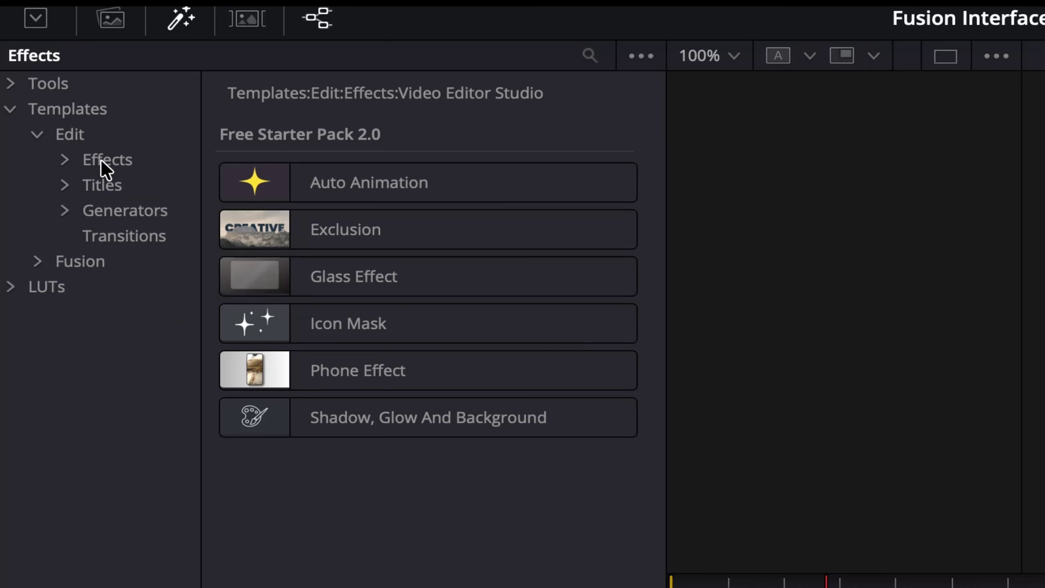
- Examine the Titles and Transitions groups of the Edit templates in the Effects library, and collapse the Edit templates
{"action": "left_click", "coordinate": [370, 190]}
{"action": "left_click", "coordinate": [162, 193]}
{"action": "scroll", "coordinate": [382, 517], "scroll_direction": "down", "scroll_amount": 10}
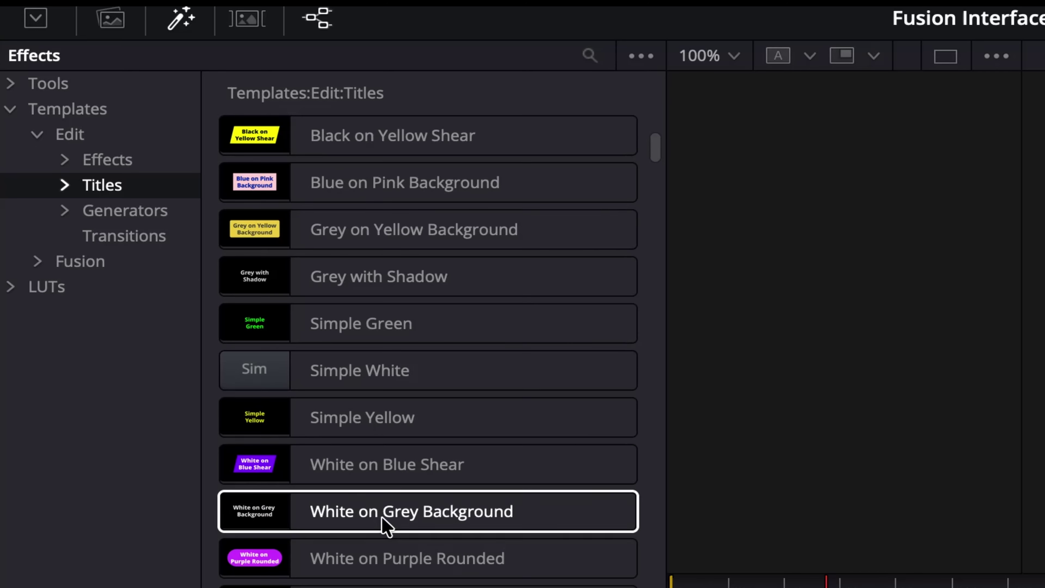
{"action": "scroll", "coordinate": [382, 492], "scroll_direction": "up", "scroll_amount": 10}
{"action": "left_click", "coordinate": [127, 237]}
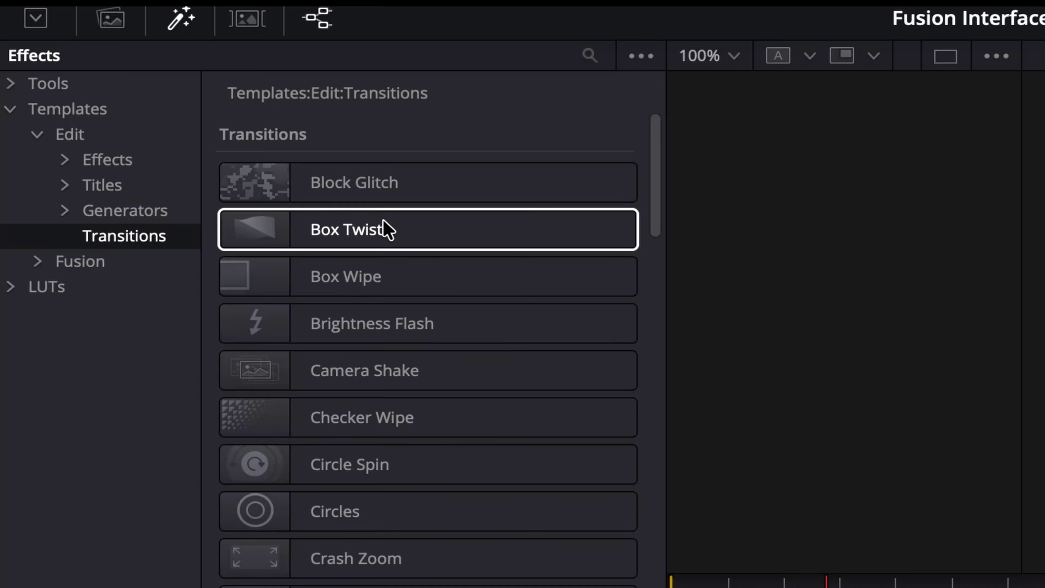
{"action": "scroll", "coordinate": [424, 419], "scroll_direction": "down", "scroll_amount": 5}
{"action": "scroll", "coordinate": [424, 419], "scroll_direction": "down", "scroll_amount": 5}
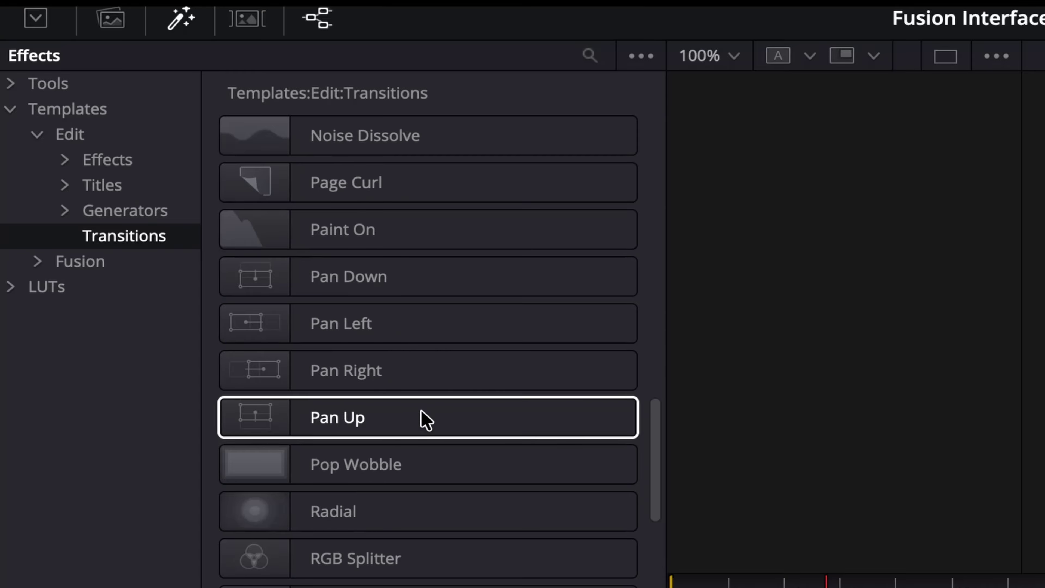
{"action": "left_click", "coordinate": [38, 135]}
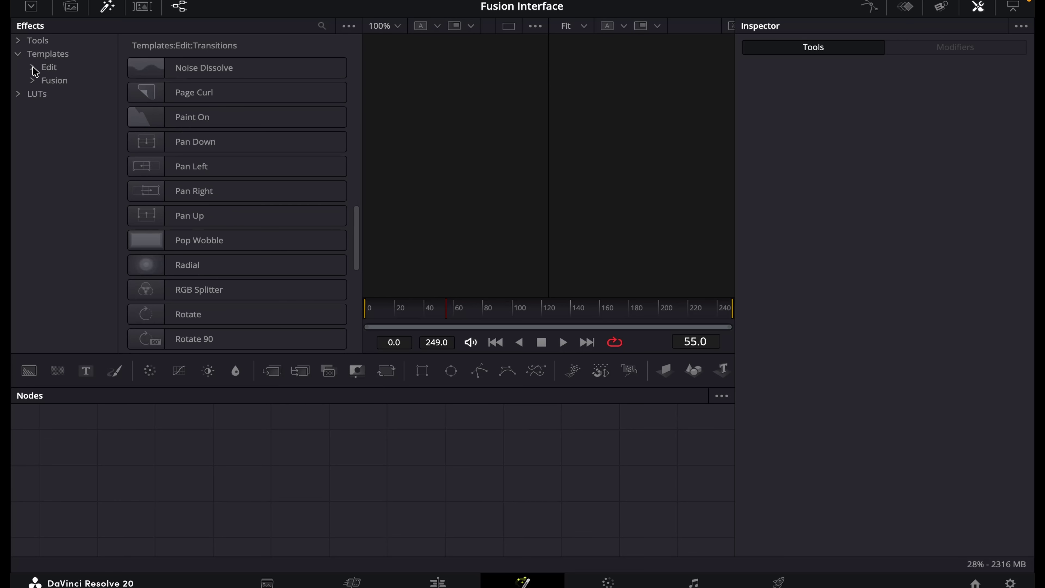
- View the Video Editor Studio effects inside the Edit templates, and collapse the Effects and Edit groups again
{"action": "left_click", "coordinate": [32, 67]}
{"action": "left_click", "coordinate": [46, 80]}
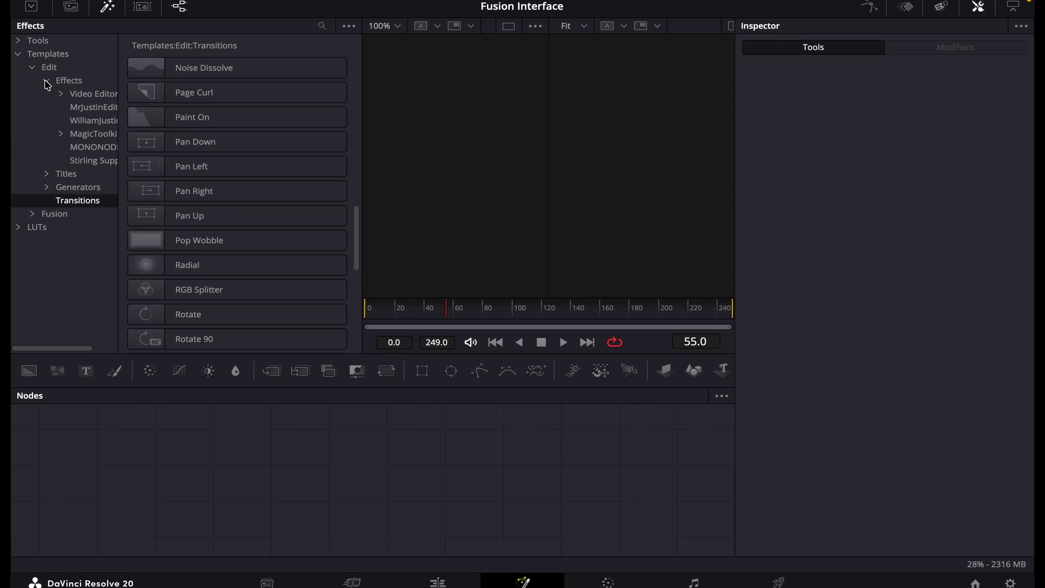
{"action": "left_click", "coordinate": [74, 94]}
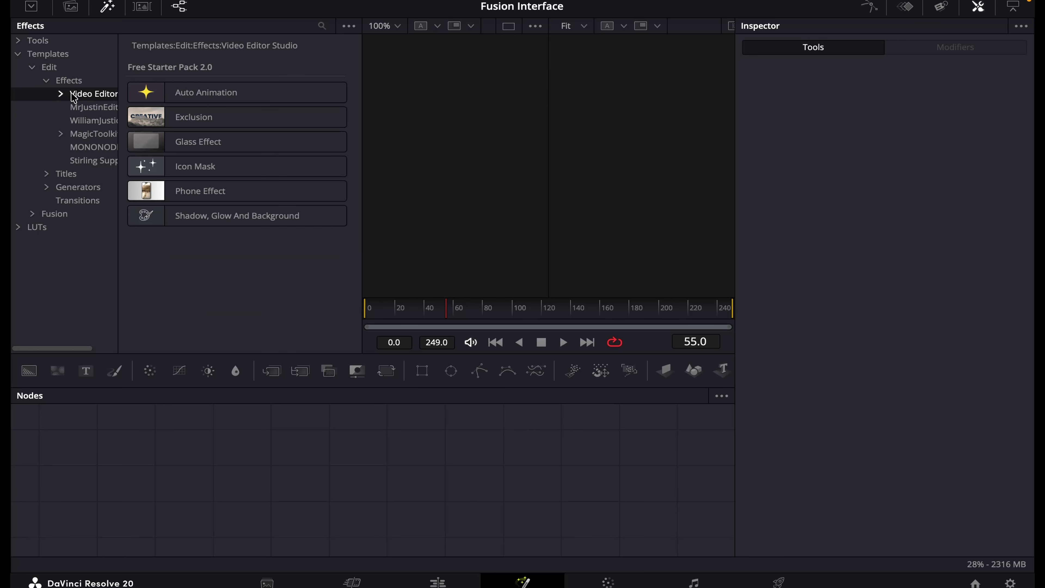
{"action": "left_click", "coordinate": [47, 80]}
{"action": "left_click", "coordinate": [32, 67]}
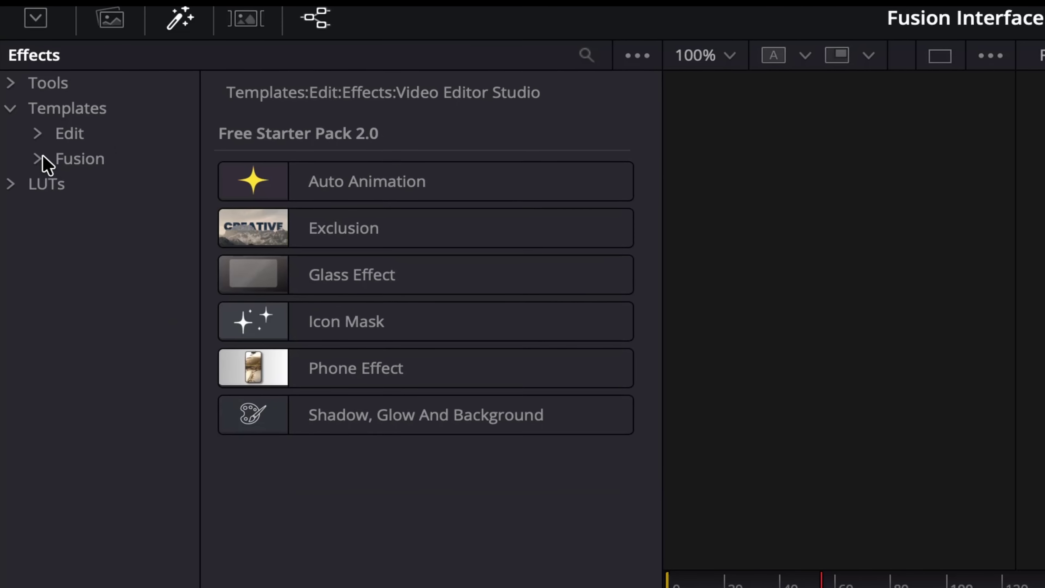
- Examine the Fusion templates, including the Tools, Particles, Lens Flares, Motion Graphics and Backgrounds groups
{"action": "left_click", "coordinate": [39, 159]}
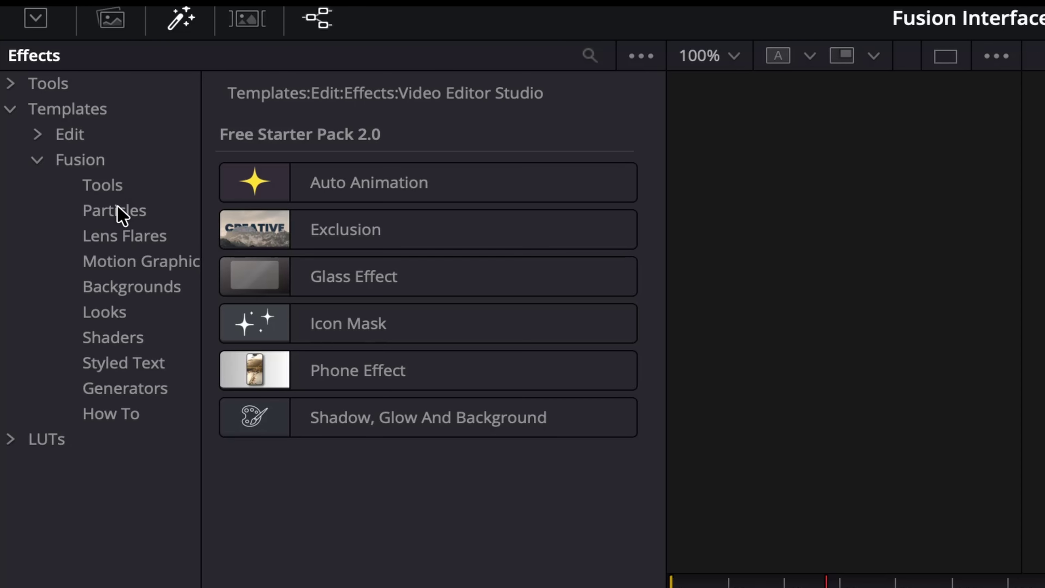
{"action": "left_click", "coordinate": [112, 184]}
{"action": "left_click", "coordinate": [125, 212]}
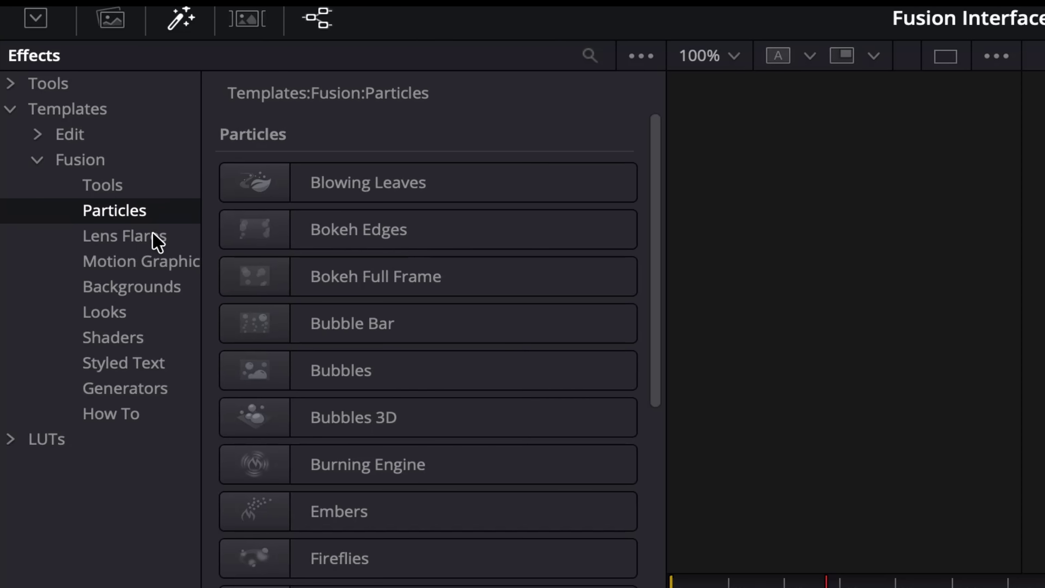
{"action": "left_click", "coordinate": [151, 233]}
{"action": "left_click", "coordinate": [159, 263]}
{"action": "left_click", "coordinate": [168, 295]}
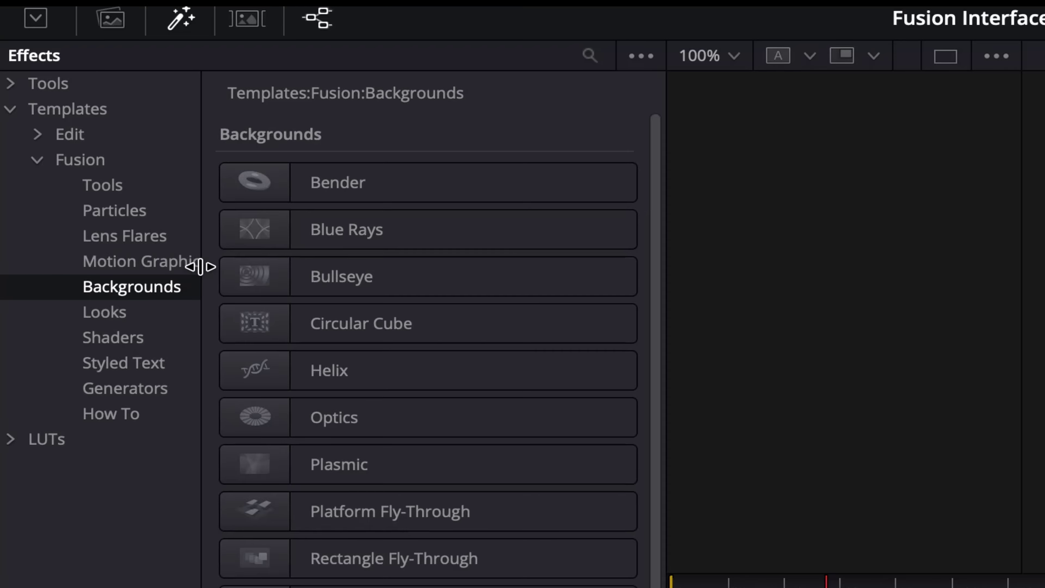
{"action": "scroll", "coordinate": [416, 525], "scroll_direction": "down", "scroll_amount": 2}
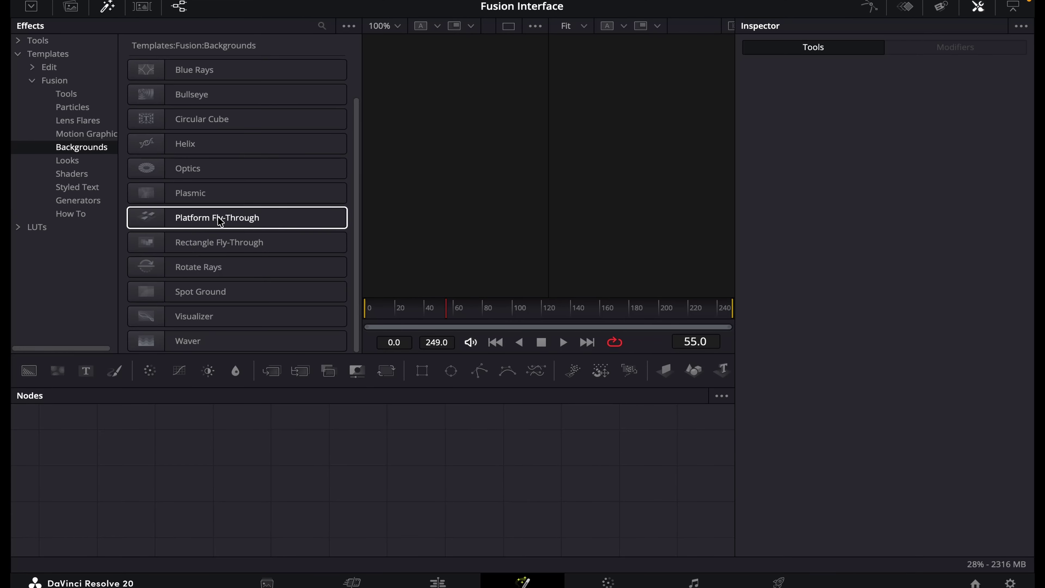
- Collapse the Fusion templates, and view the LUTs categories before collapsing them as well
{"action": "left_click", "coordinate": [33, 80]}
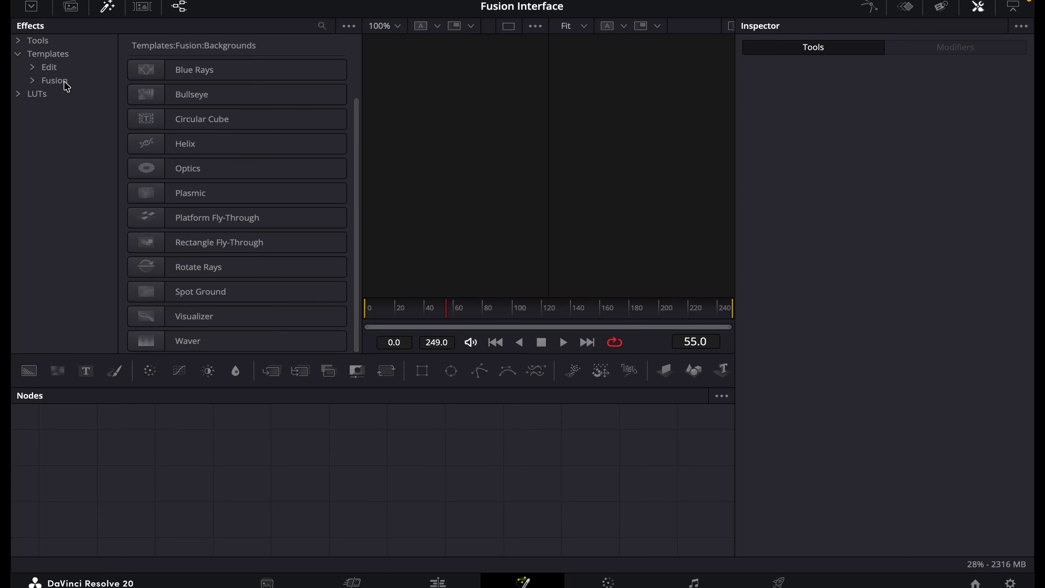
{"action": "left_click", "coordinate": [20, 95]}
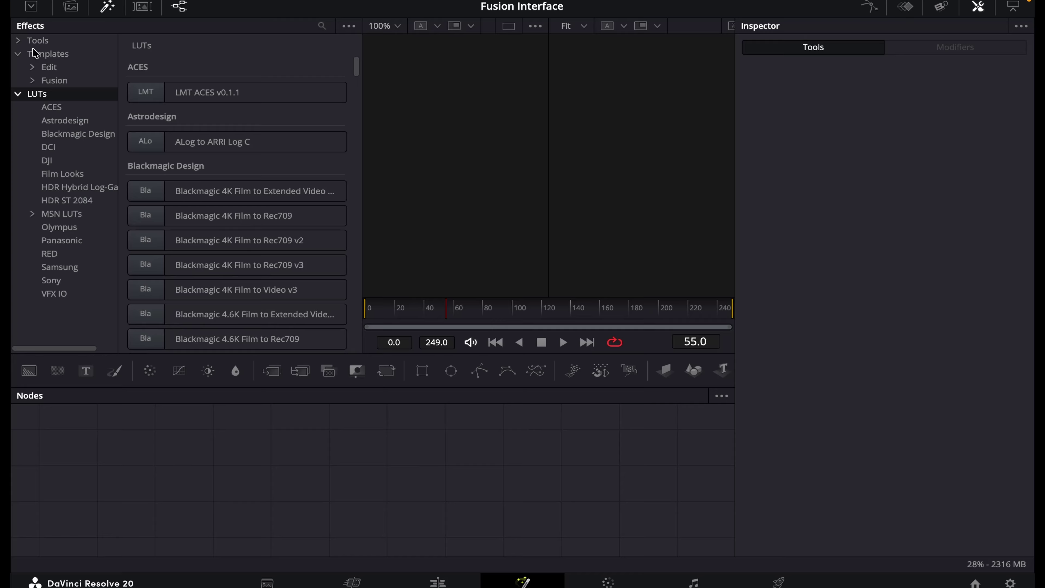
{"action": "left_click", "coordinate": [19, 97]}
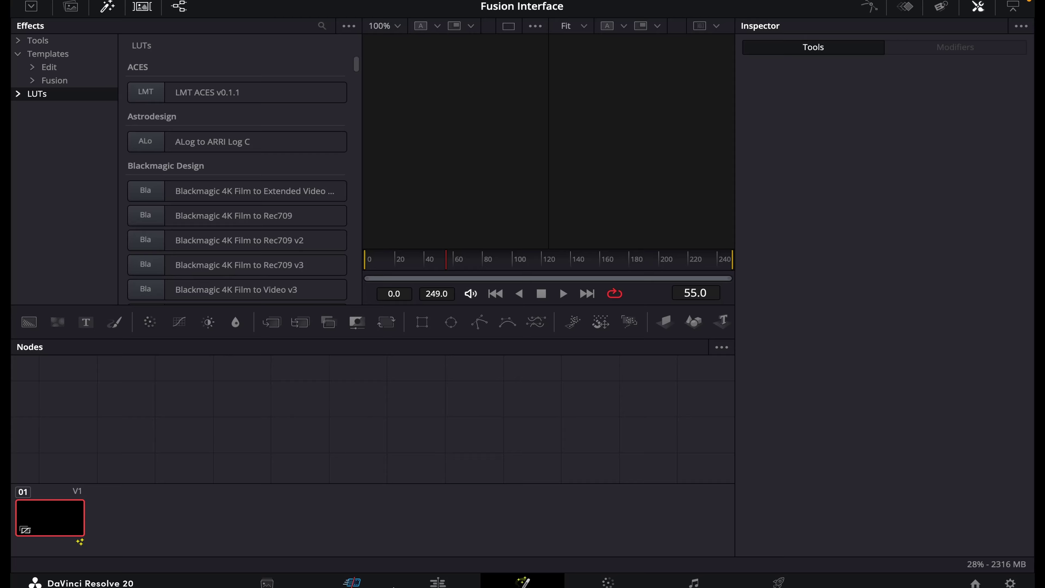
- Add the Brown Paper Bag, Cellophane, Dirty Halftone, Diving, Fusion Composition and Notebook Paper clips to track V1, and return to the Fusion page
{"action": "left_click", "coordinate": [440, 582]}
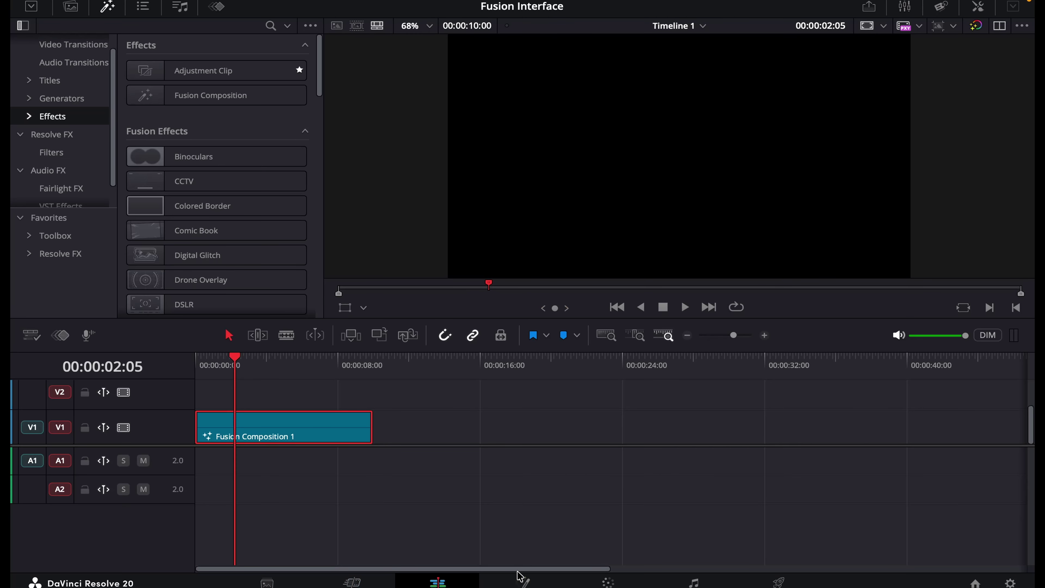
{"action": "left_click", "coordinate": [523, 582]}
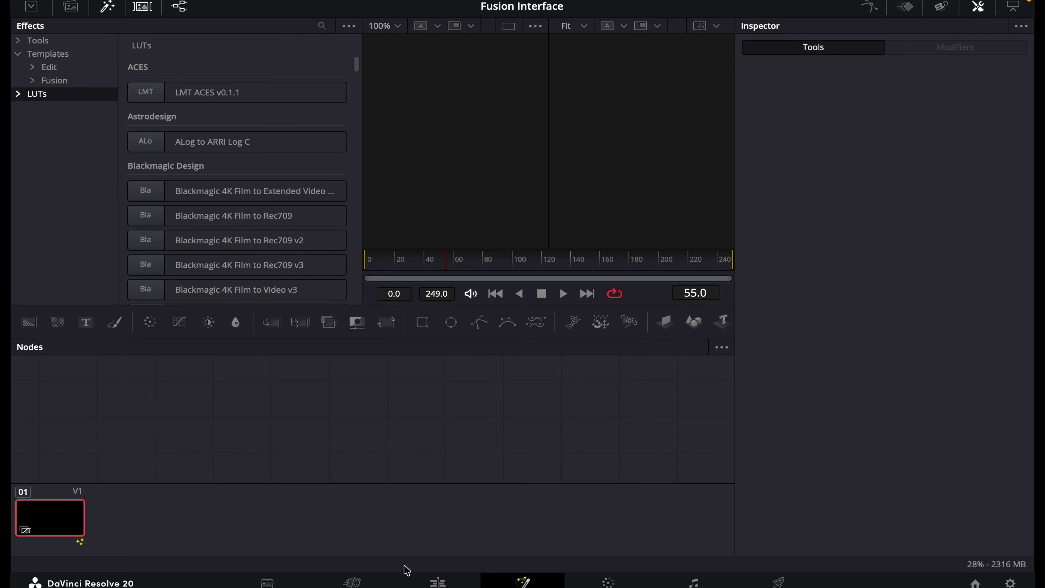
{"action": "left_click", "coordinate": [437, 582]}
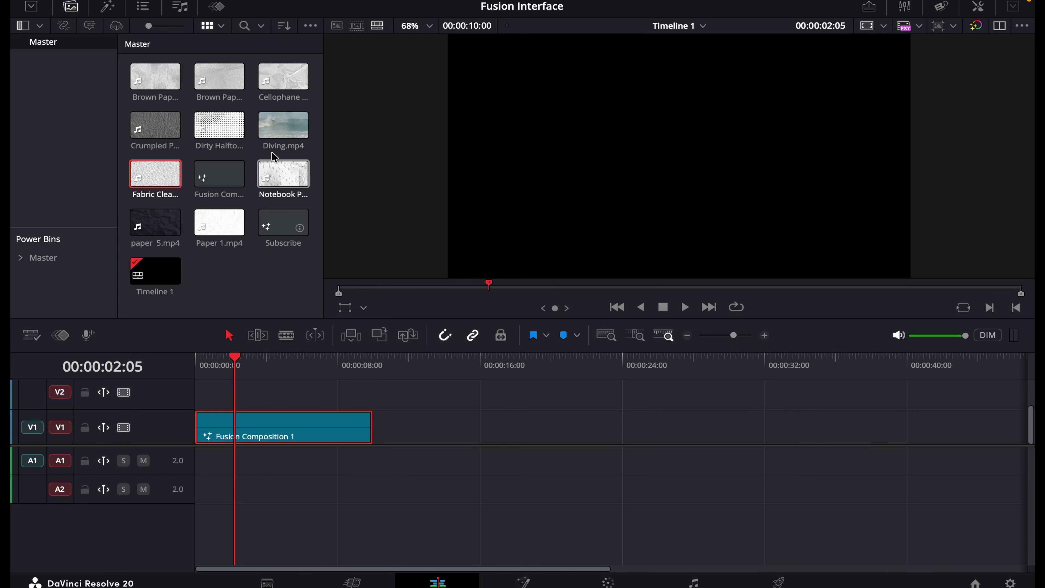
{"action": "left_click_drag", "start_coordinate": [316, 57], "coordinate": [213, 195]}
{"action": "left_click_drag", "start_coordinate": [220, 175], "coordinate": [405, 410]}
{"action": "left_click", "coordinate": [522, 582]}
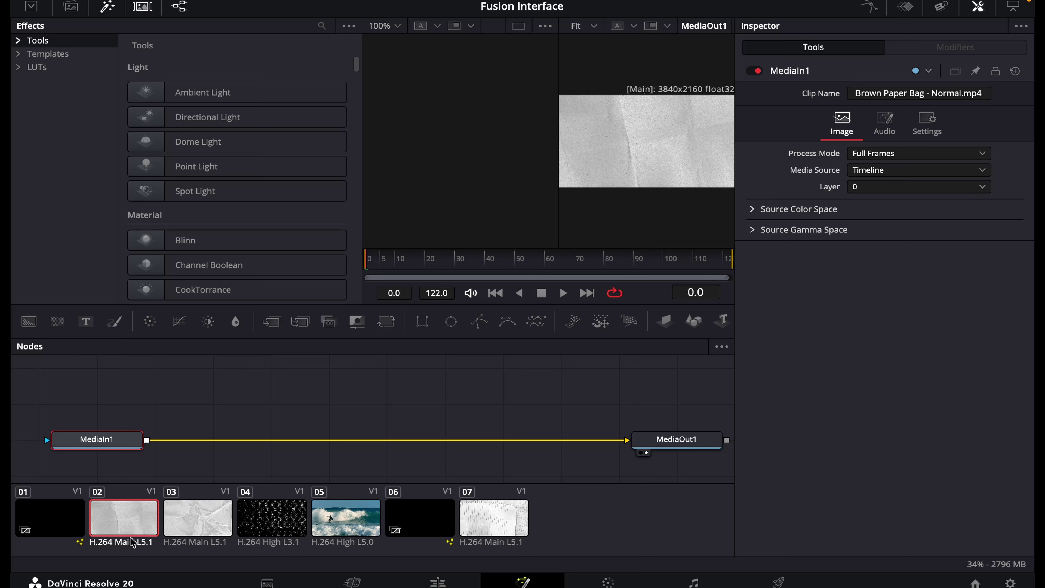
- Hide and show the timeline clip thumbnails again, and view the compositions of clips 01 and 06
{"action": "left_click", "coordinate": [143, 7]}
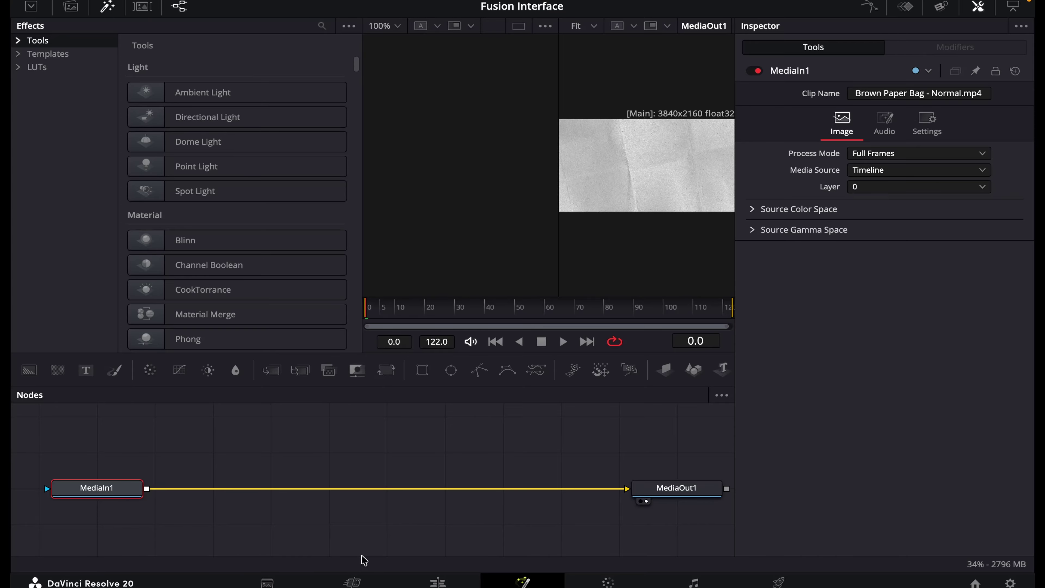
{"action": "left_click", "coordinate": [143, 7]}
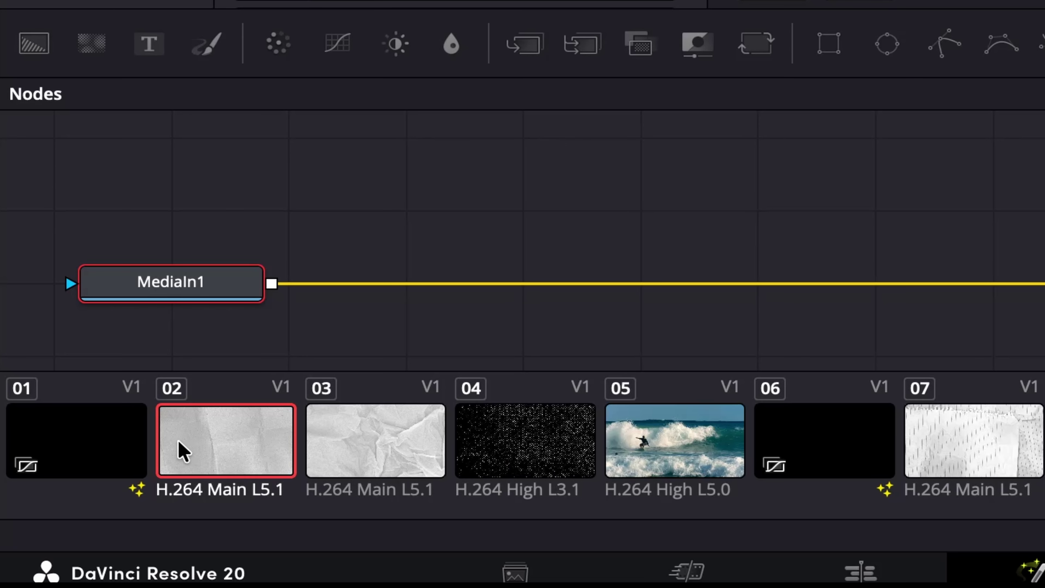
{"action": "left_click", "coordinate": [105, 461]}
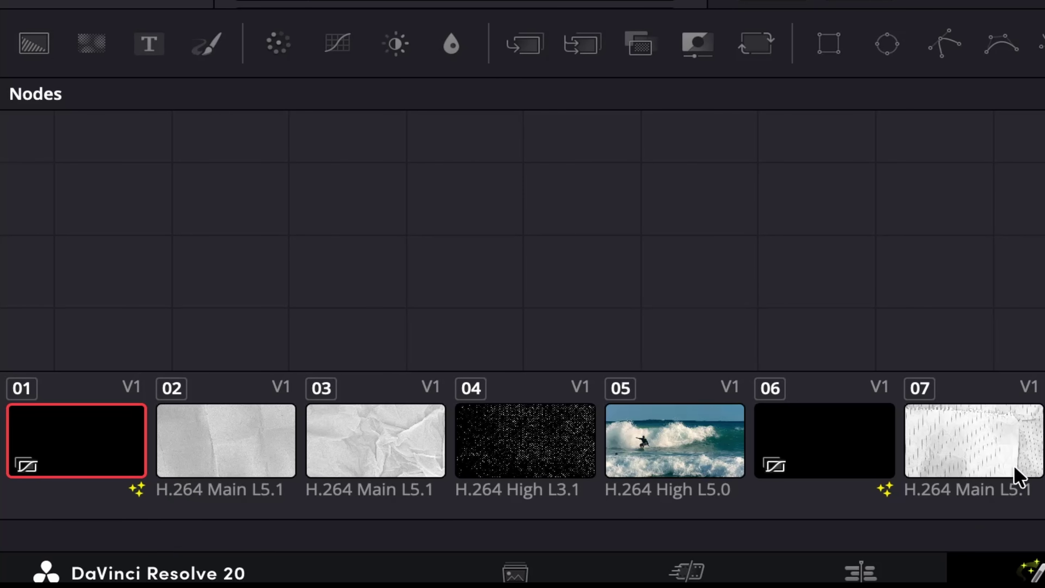
{"action": "left_click", "coordinate": [829, 447]}
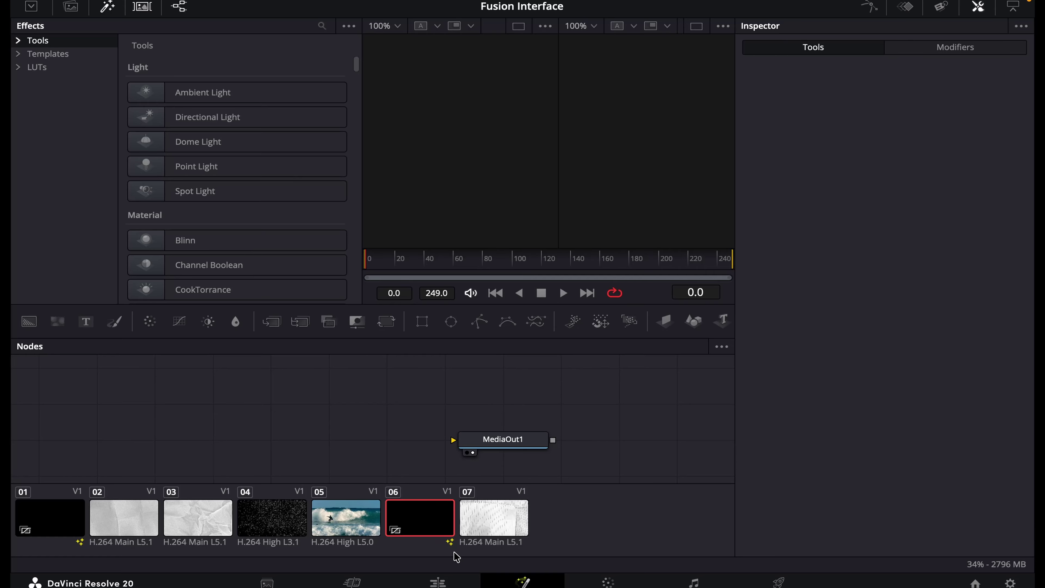
- View the node compositions of clips 07, 04, 03 and 02 in turn
{"action": "left_click", "coordinate": [501, 528]}
{"action": "left_click", "coordinate": [250, 528]}
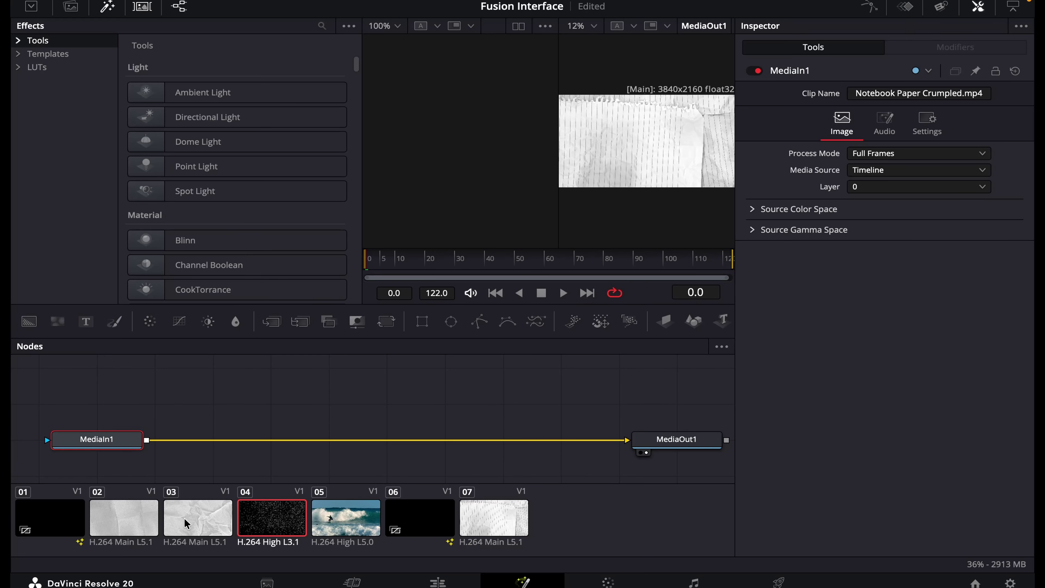
{"action": "left_click", "coordinate": [189, 525]}
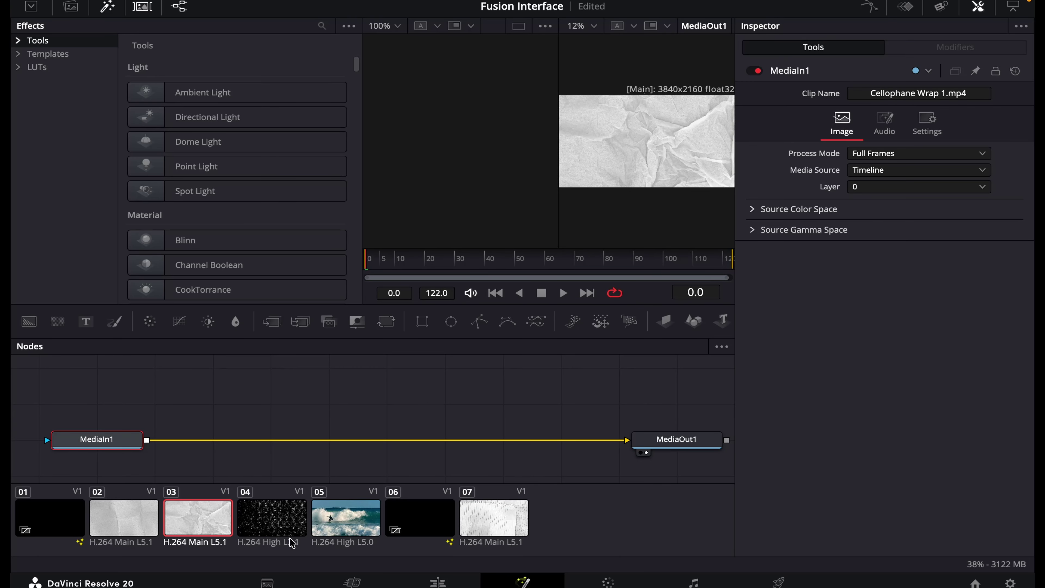
{"action": "left_click", "coordinate": [123, 520]}
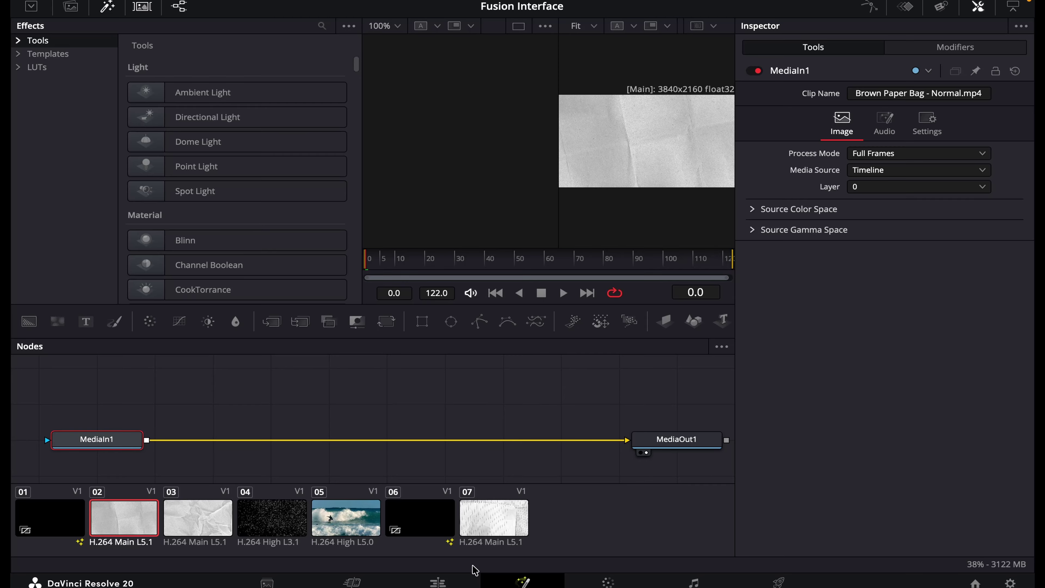
- Move the Edit page playhead to the end of the Notebook Paper clip at 00:02:25:12, and view that clip on the Fusion page
{"action": "left_click", "coordinate": [465, 579]}
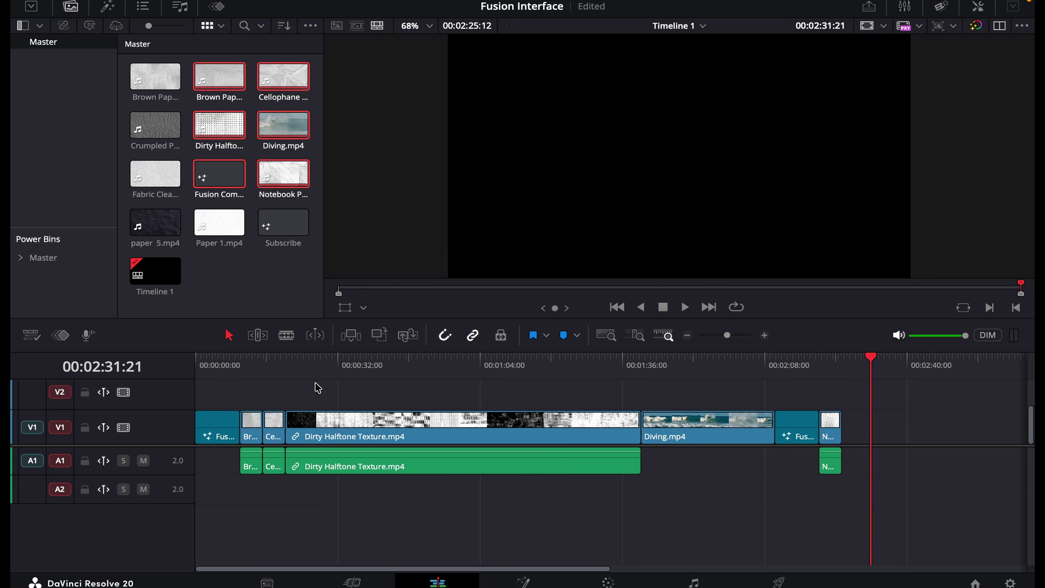
{"action": "left_click_drag", "start_coordinate": [321, 364], "coordinate": [842, 367]}
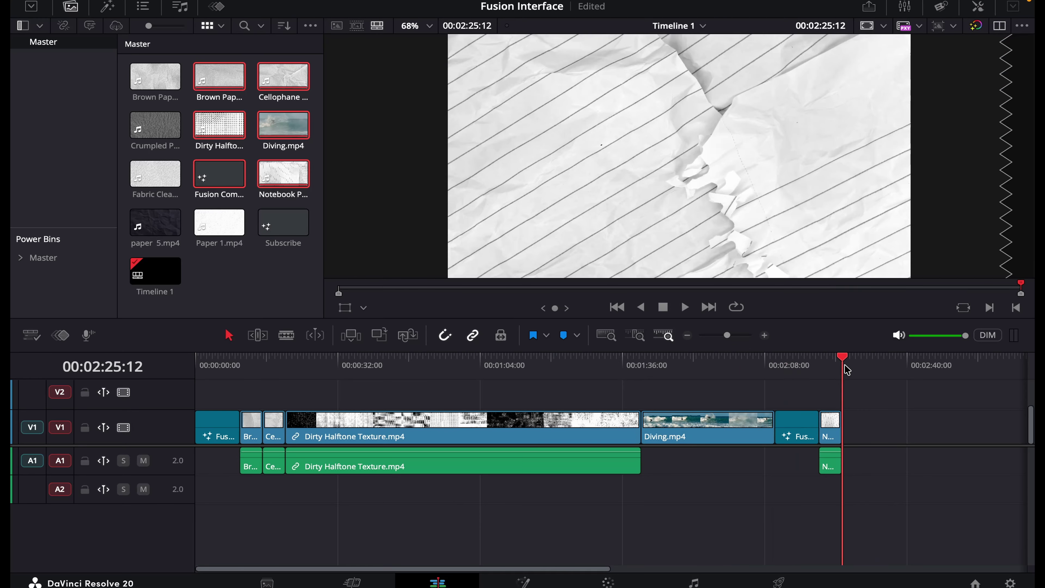
{"action": "left_click", "coordinate": [522, 581]}
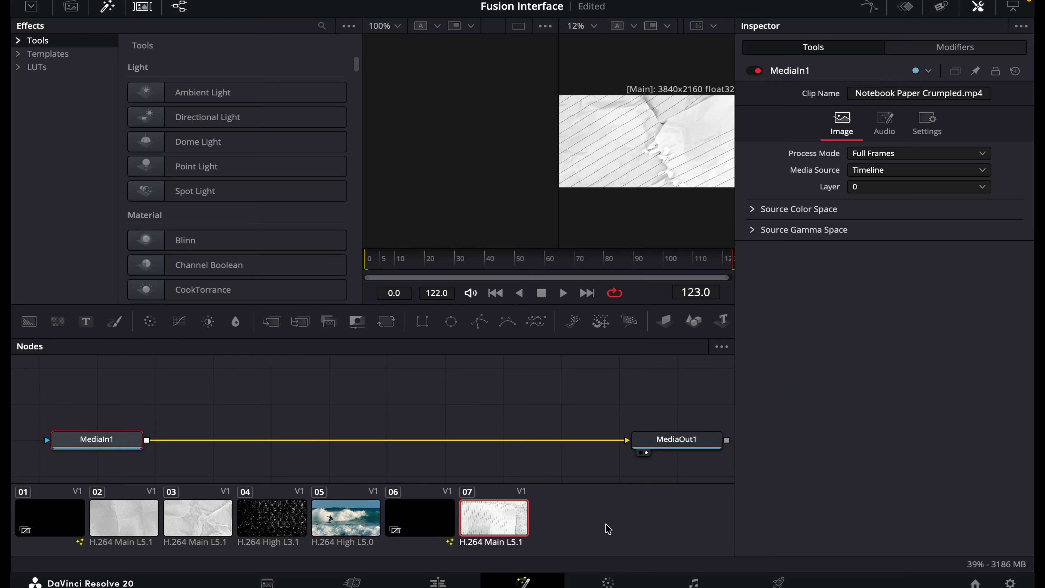
- Go to the previous clip, and examine the available clip options of Dirty Halftone Texture.mp4 on the Edit page without applying any
{"action": "key", "text": "Up"}
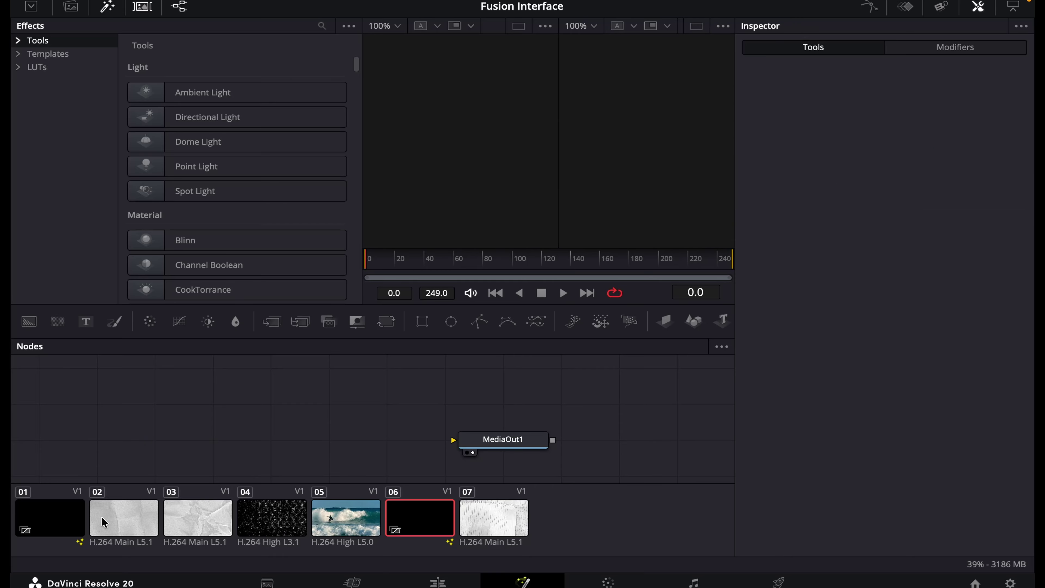
{"action": "left_click", "coordinate": [437, 582]}
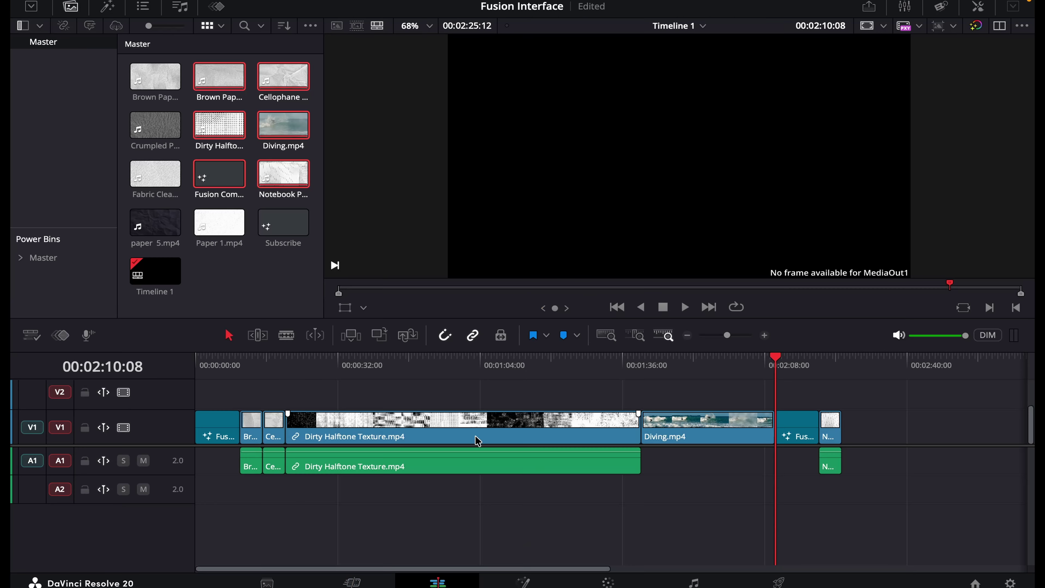
{"action": "right_click", "coordinate": [552, 424]}
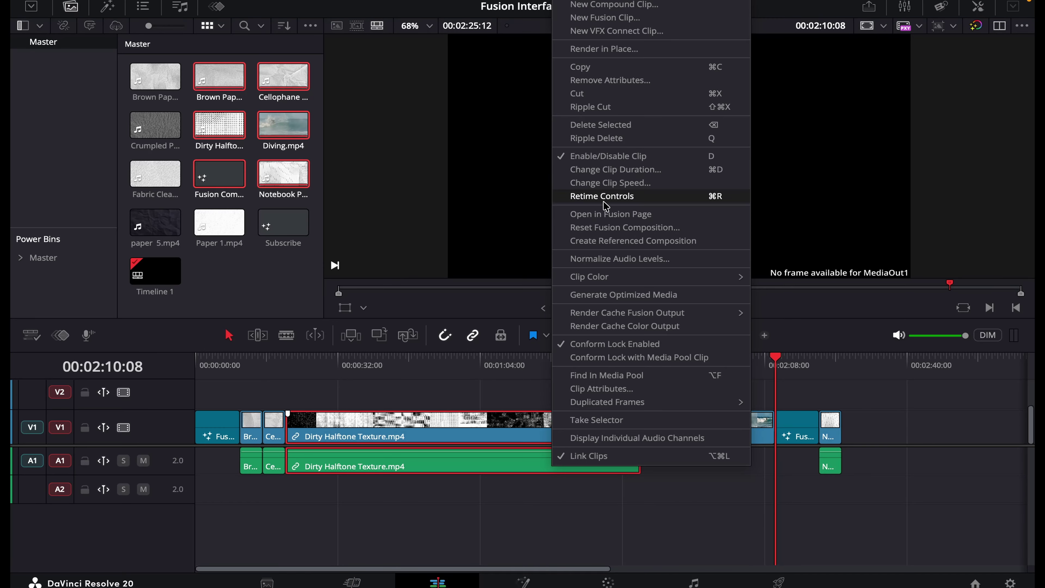
{"action": "left_click", "coordinate": [510, 538]}
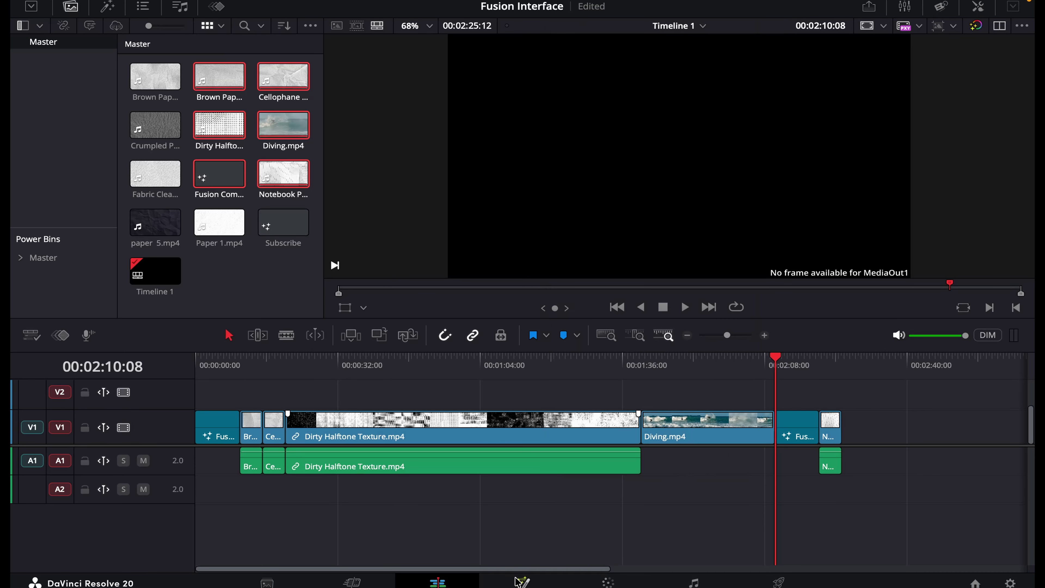
- Return to the Fusion page and open the composition of clip 07, the Notebook Paper clip
{"action": "left_click", "coordinate": [521, 582]}
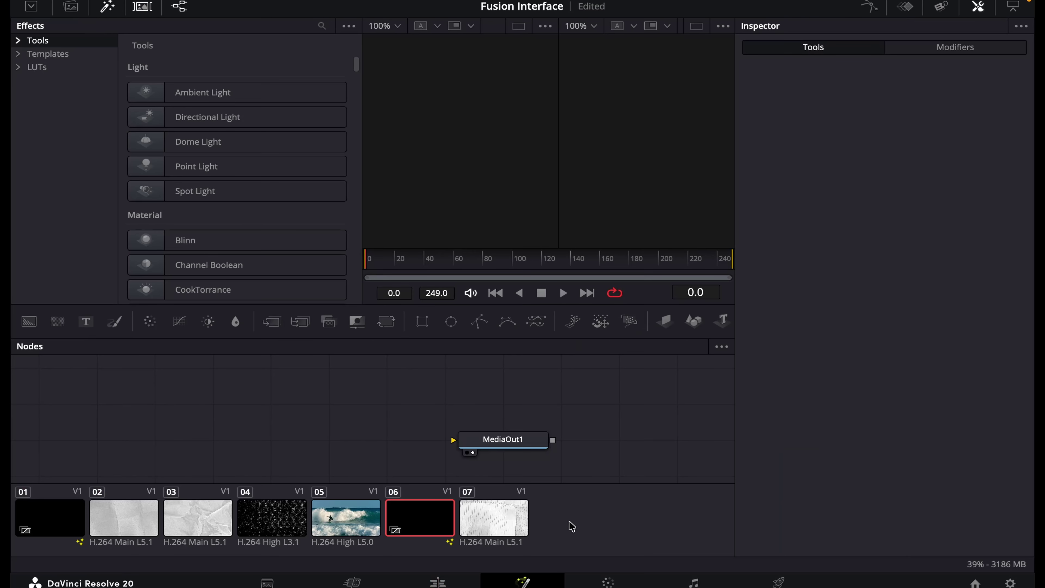
{"action": "left_click", "coordinate": [489, 525]}
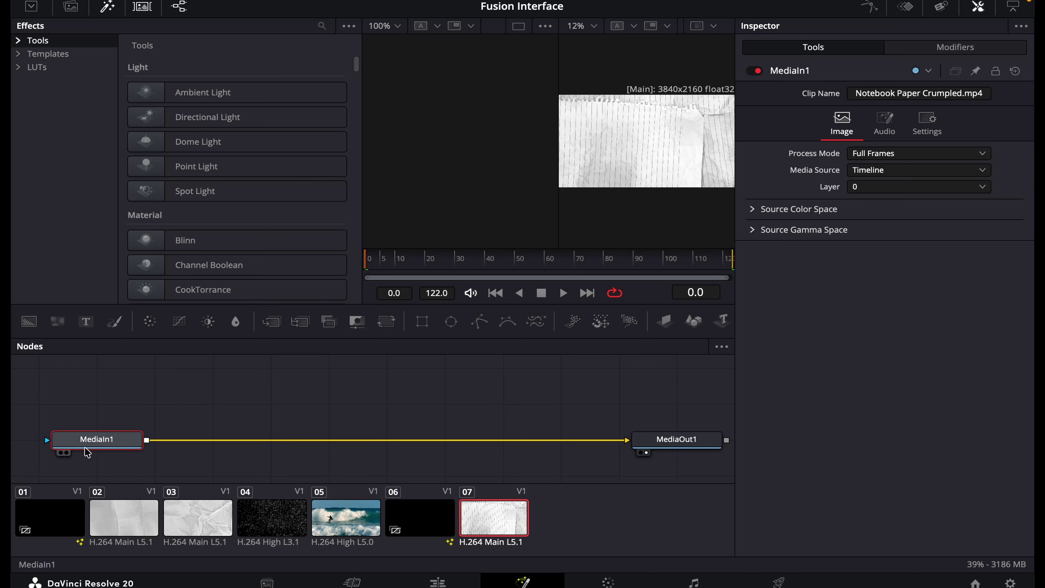
{"action": "mouse_move", "coordinate": [94, 445]}
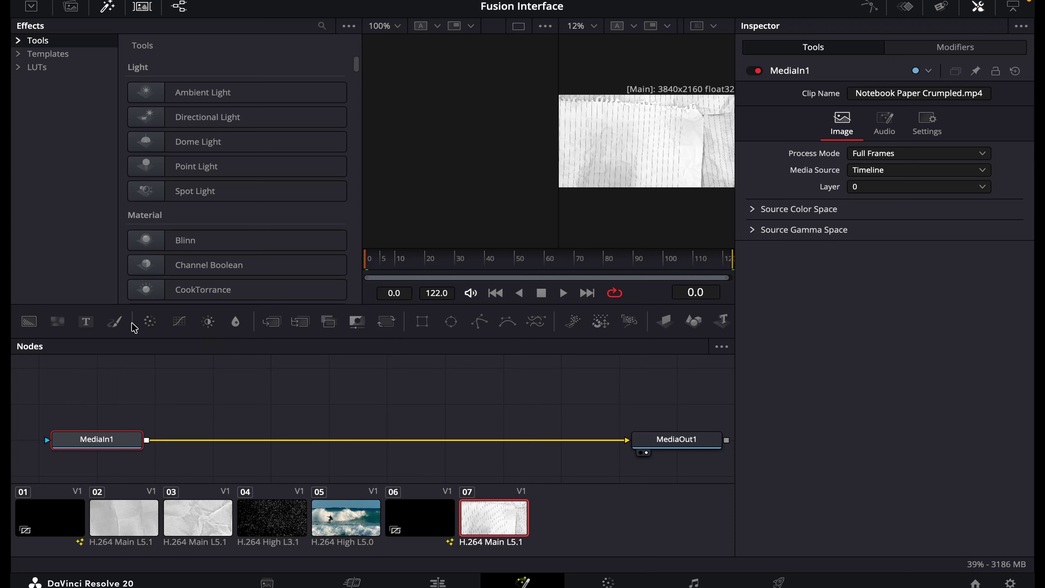
- Insert a Color Corrector node between MediaIn1 and MediaOut1 of clip 07, and tint the image red
{"action": "left_click_drag", "start_coordinate": [150, 323], "coordinate": [288, 439]}
{"action": "left_click_drag", "start_coordinate": [920, 218], "coordinate": [981, 220]}
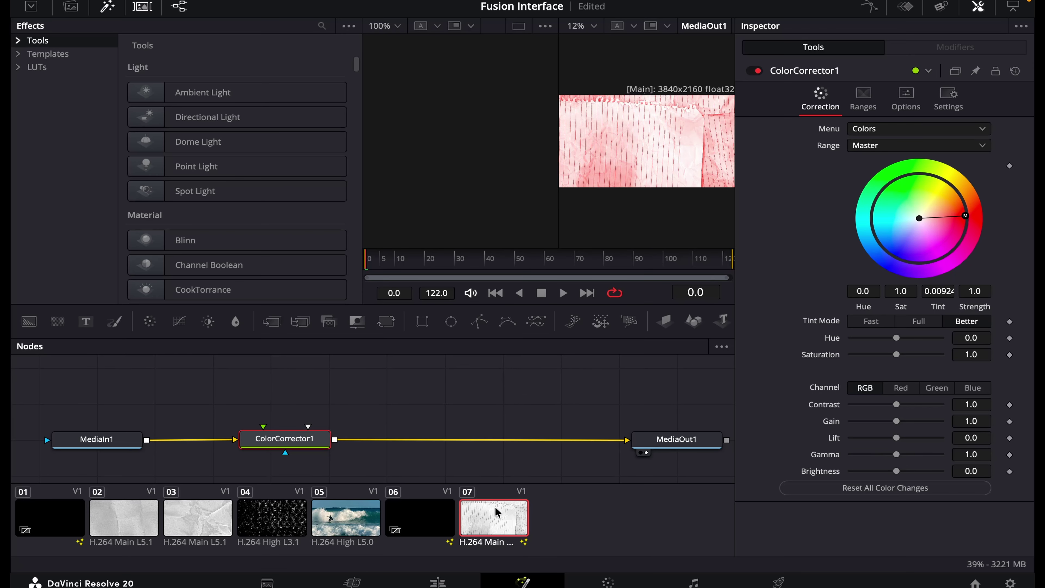
- Delete all nodes of clip 07, and restore its default node tree by resetting the Fusion composition
{"action": "left_click_drag", "start_coordinate": [717, 387], "coordinate": [67, 461]}
{"action": "key", "text": "Delete"}
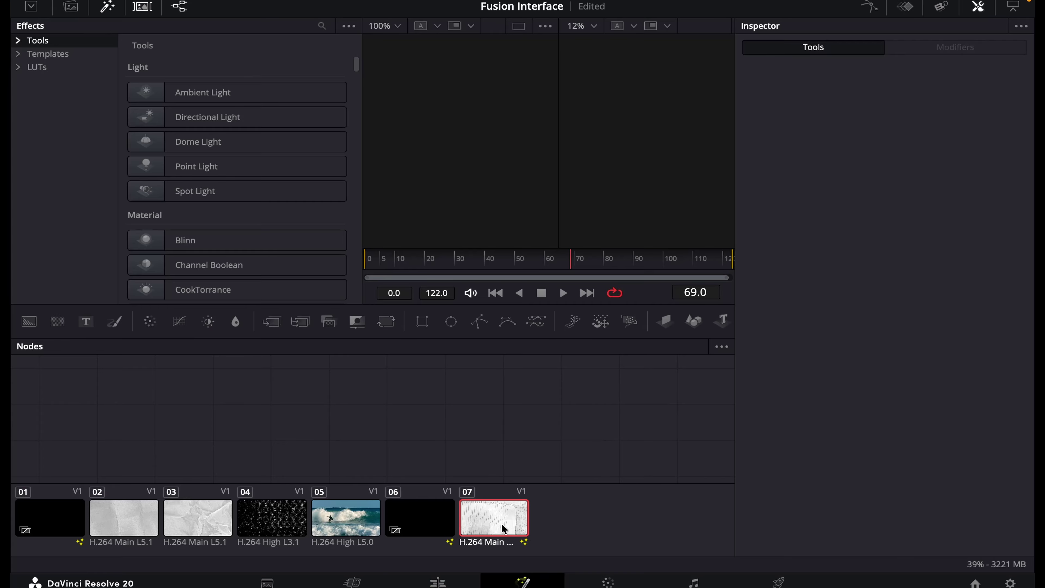
{"action": "right_click", "coordinate": [503, 526]}
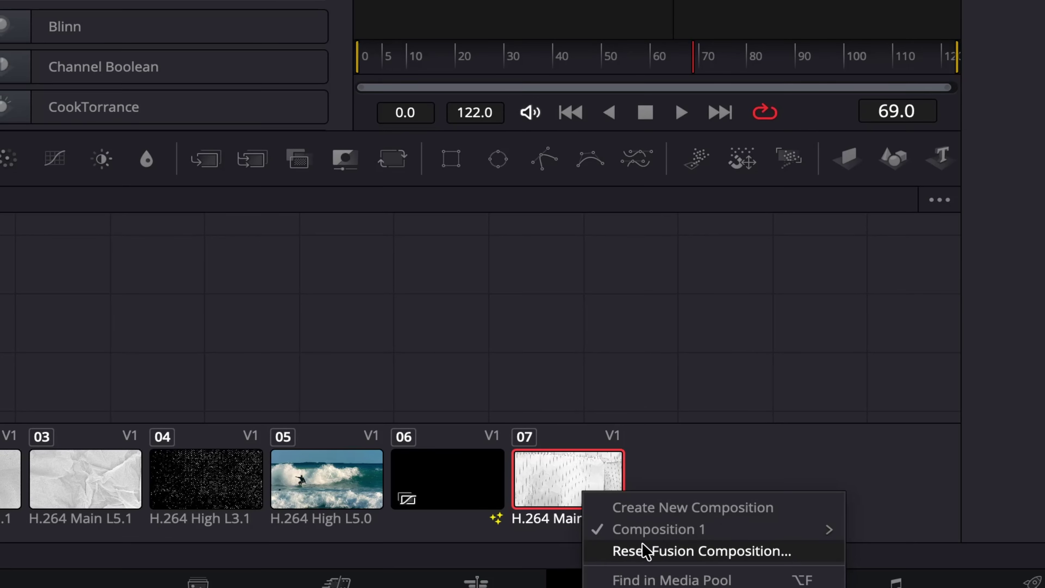
{"action": "left_click", "coordinate": [648, 551]}
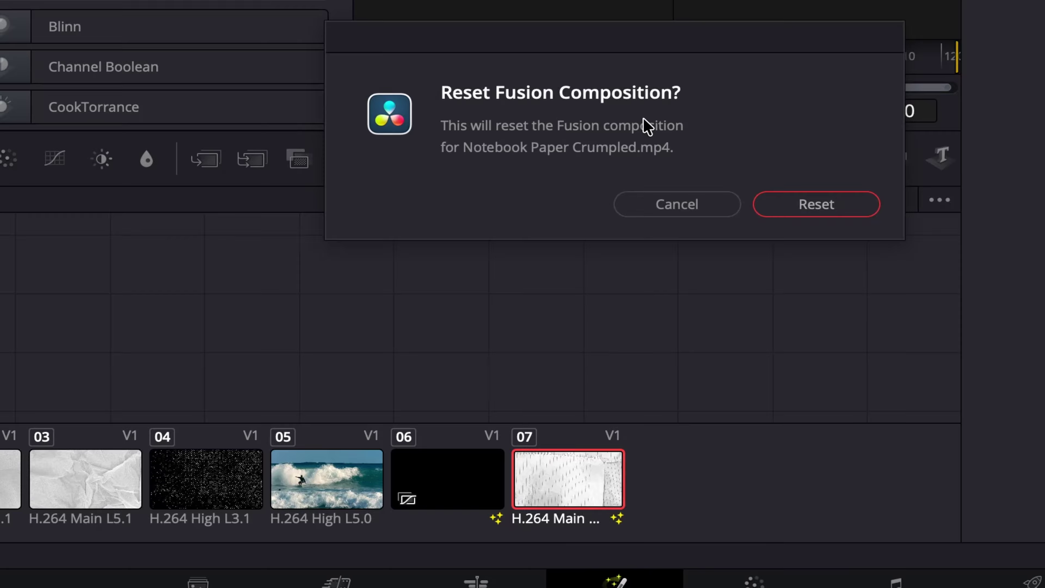
{"action": "left_click", "coordinate": [826, 215]}
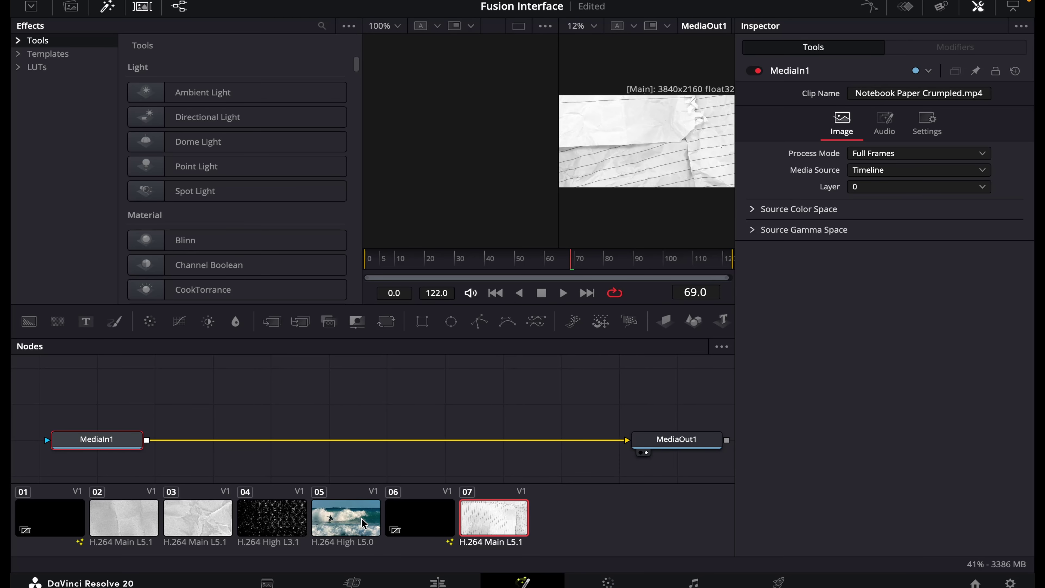
- Open the composition of clip 04, Dirty Halftone Texture.mp4, and hide the clip thumbnails and the Effects library
{"action": "left_click", "coordinate": [284, 526]}
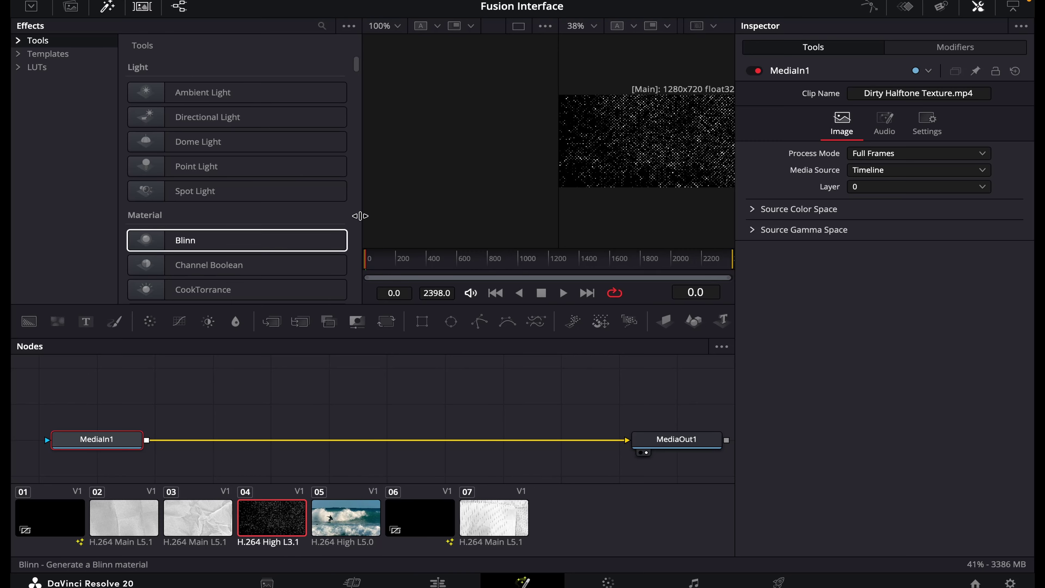
{"action": "left_click", "coordinate": [144, 8]}
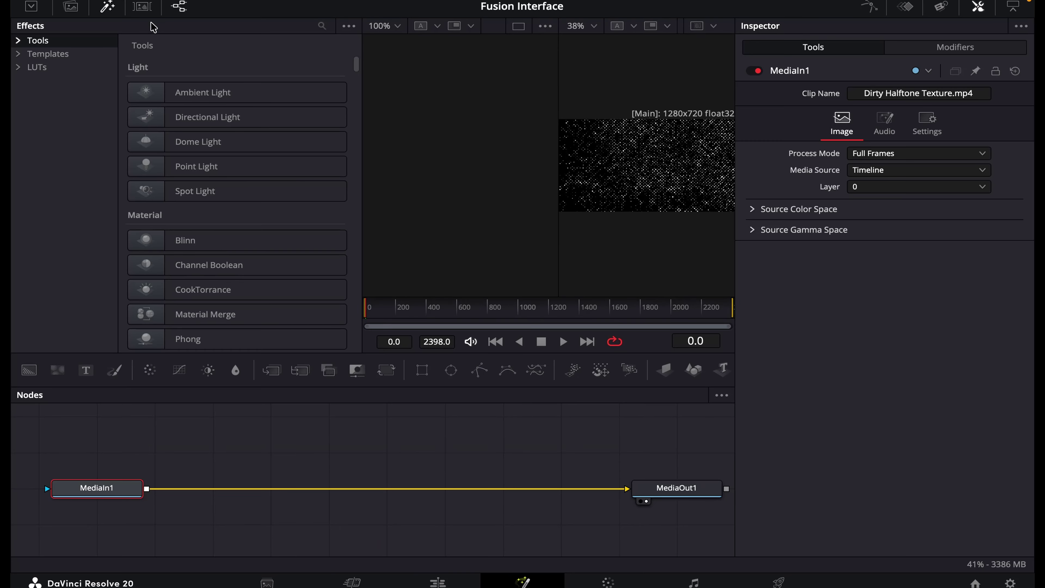
{"action": "left_click", "coordinate": [108, 7]}
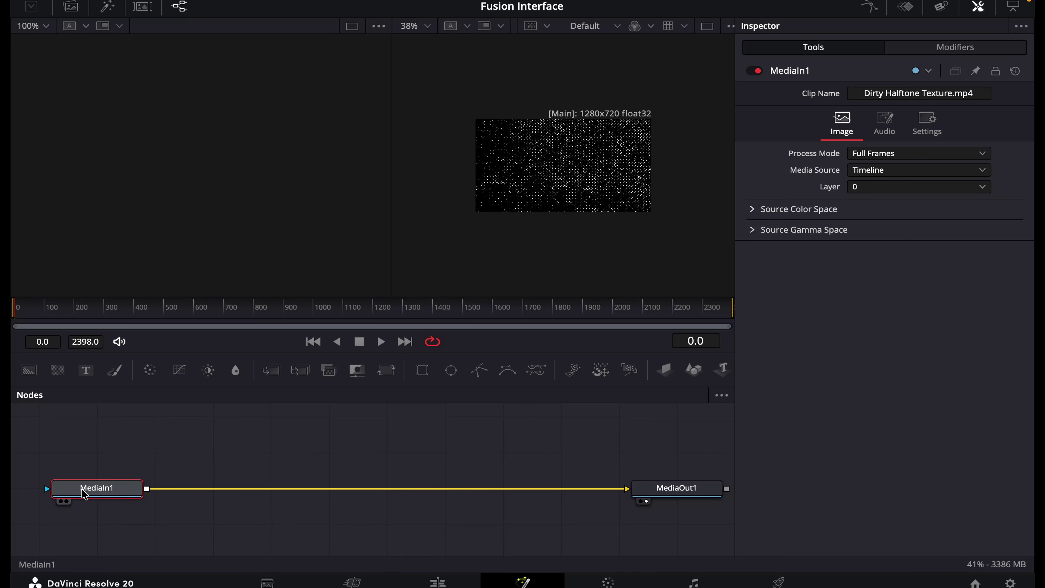
- Toggle the node editor off and on again, and resize it to fill about the lower half of the workspace
{"action": "left_click", "coordinate": [182, 12]}
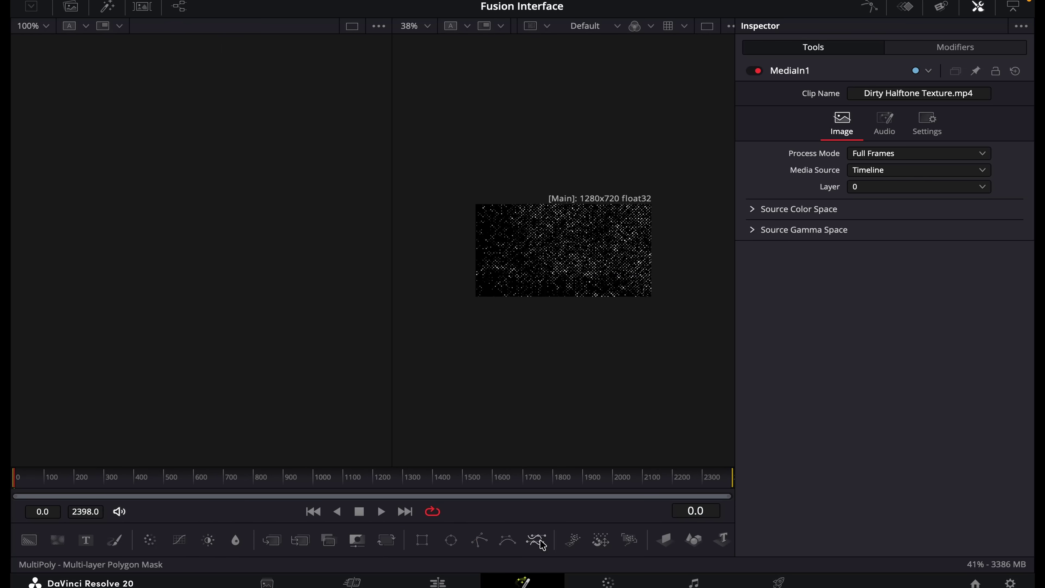
{"action": "key", "text": "ctrl+z"}
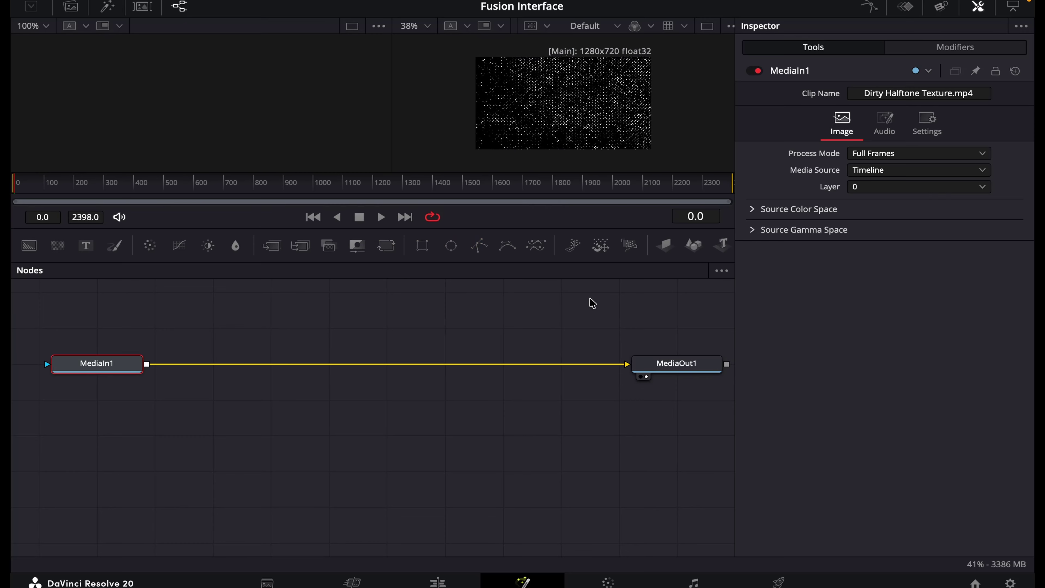
{"action": "left_click_drag", "start_coordinate": [561, 261], "coordinate": [571, 306]}
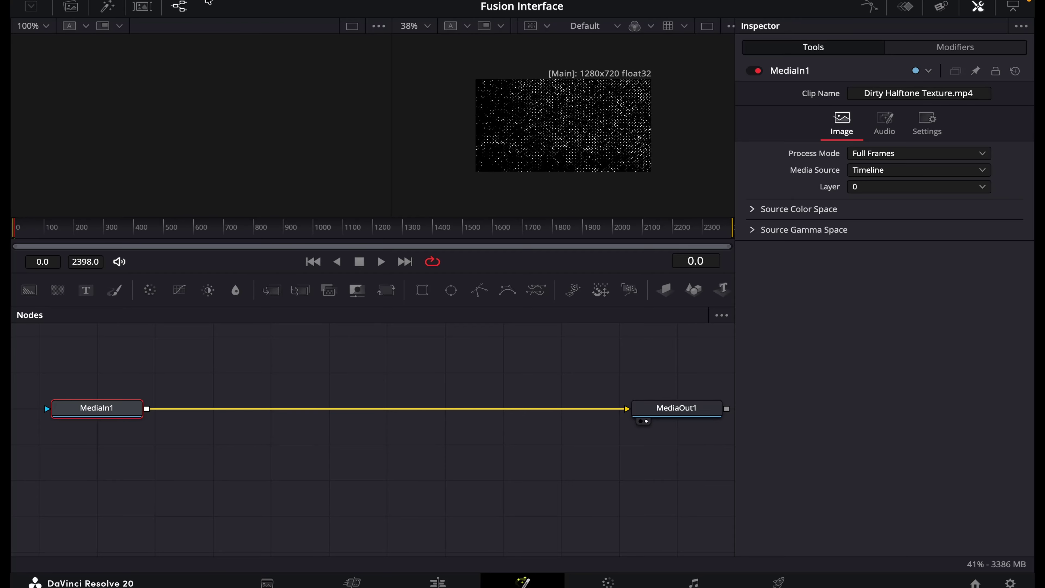
{"action": "left_click", "coordinate": [182, 12]}
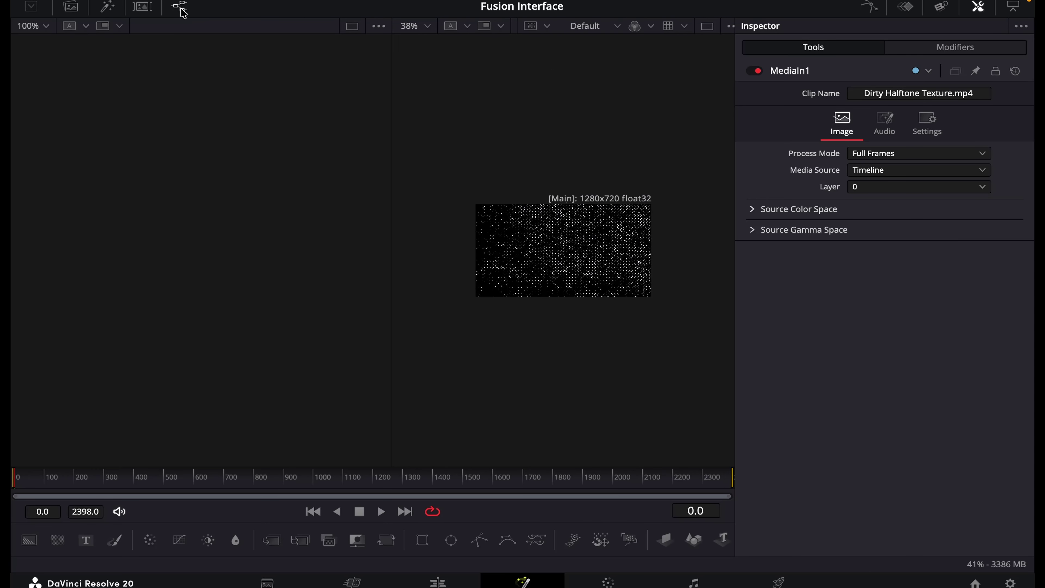
{"action": "left_click", "coordinate": [183, 12]}
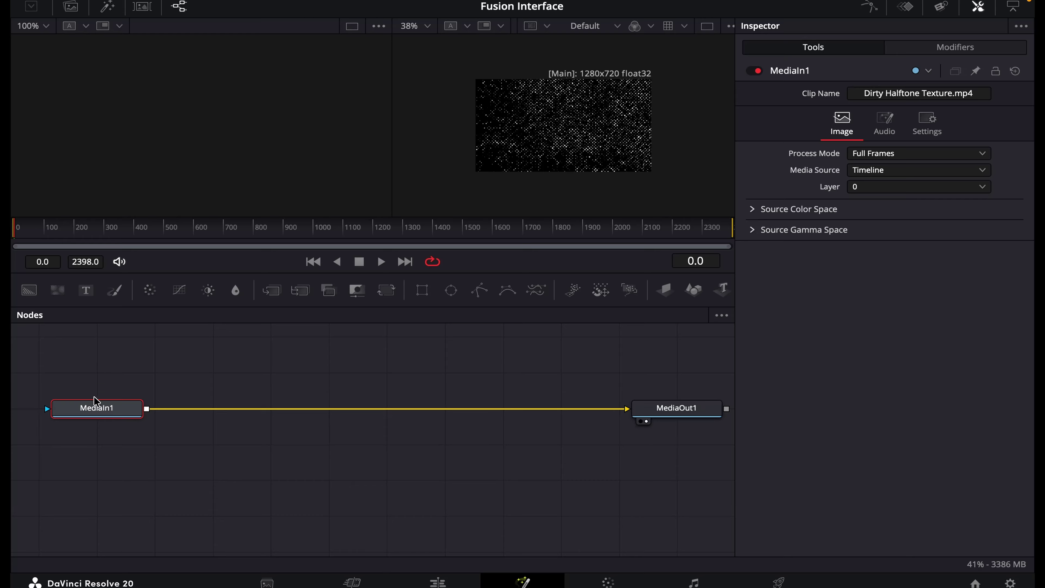
- Show MediaIn1 in the left viewer, set both viewers' zoom to 50%, and select the MediaOut1 node
{"action": "key", "text": "1"}
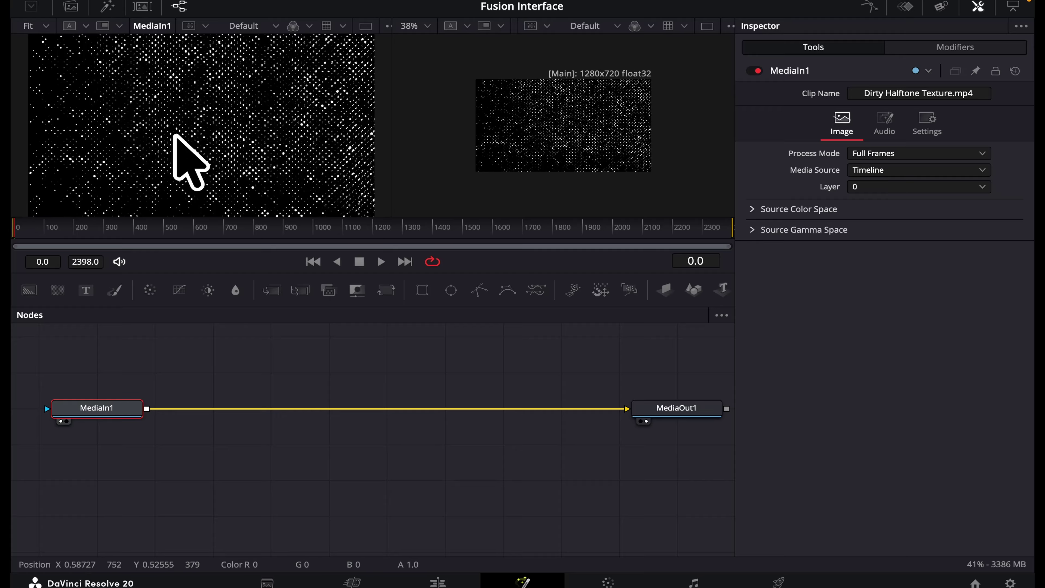
{"action": "left_click", "coordinate": [47, 28]}
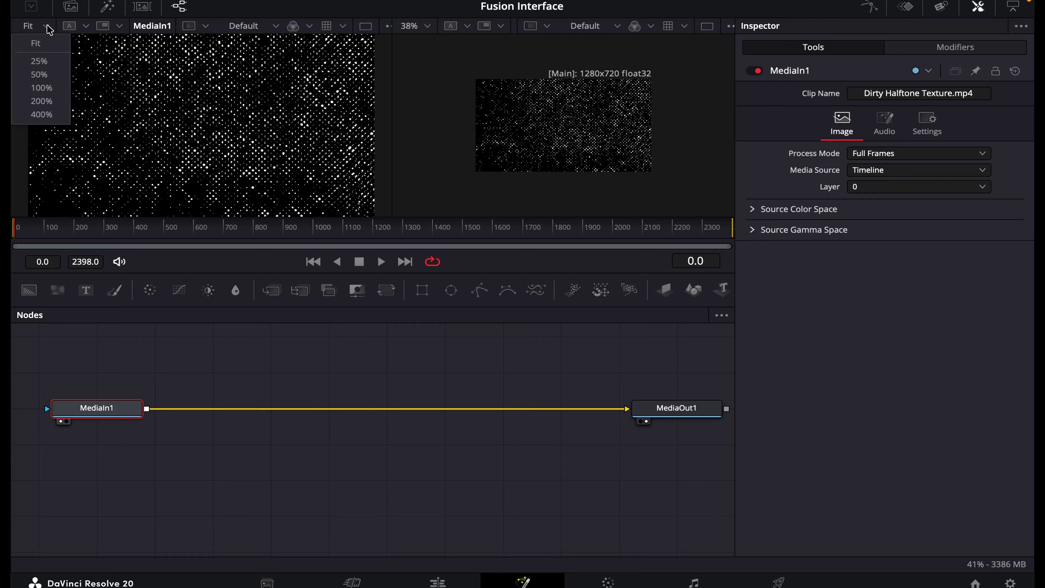
{"action": "left_click", "coordinate": [54, 78]}
{"action": "left_click", "coordinate": [429, 27]}
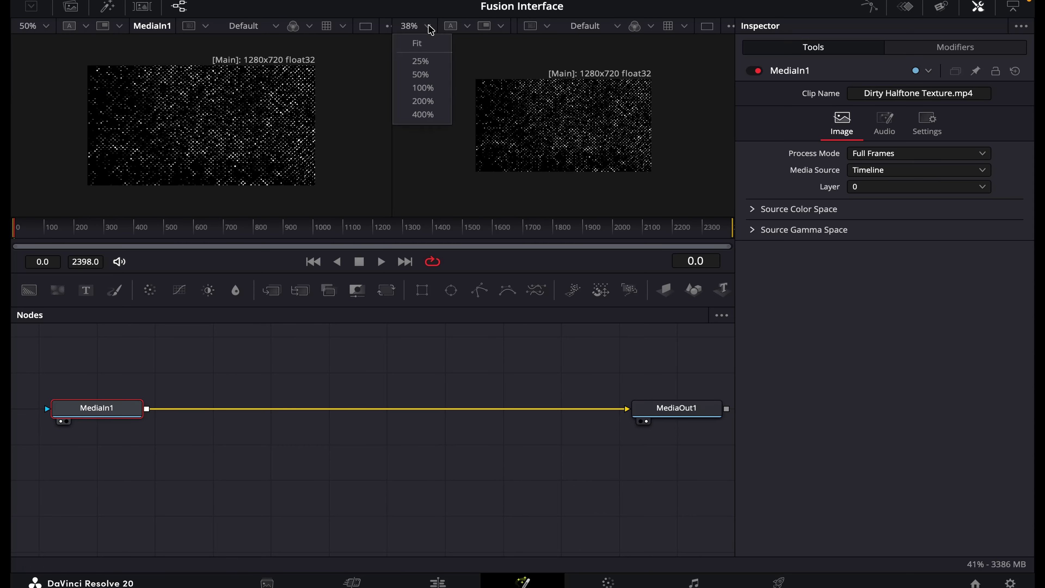
{"action": "left_click", "coordinate": [424, 74]}
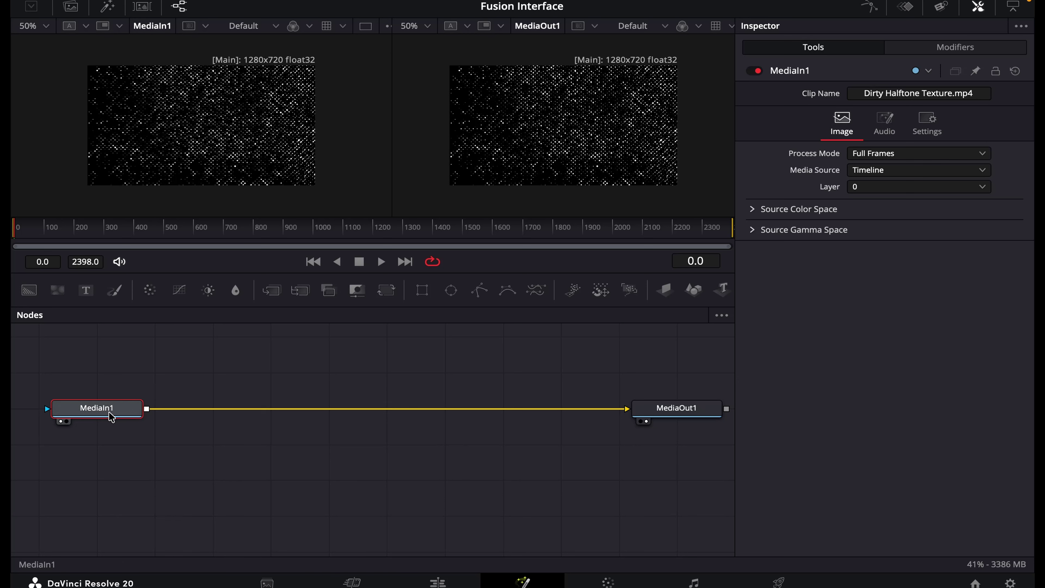
{"action": "mouse_move", "coordinate": [111, 416]}
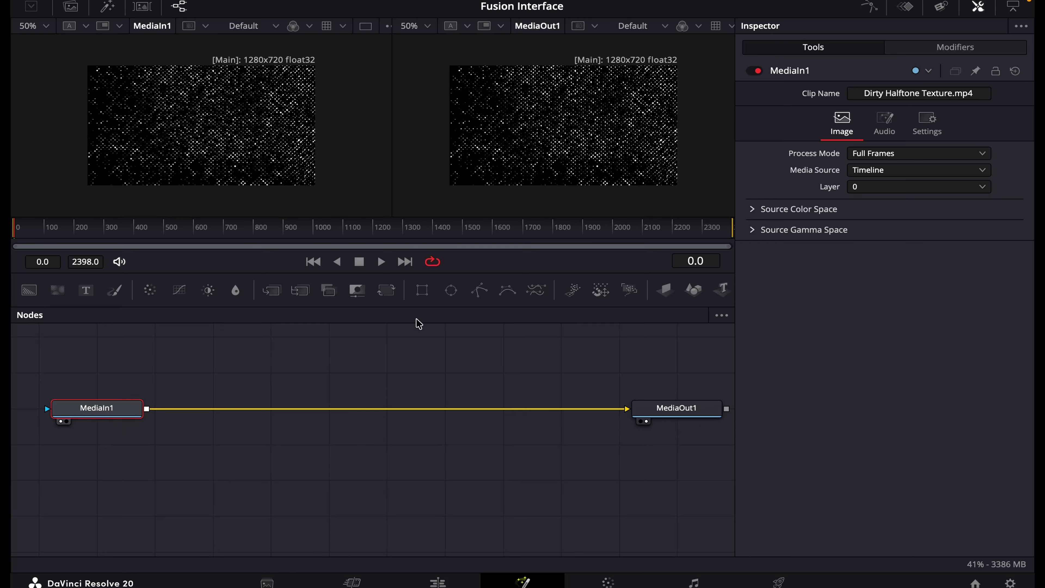
{"action": "left_click", "coordinate": [669, 416]}
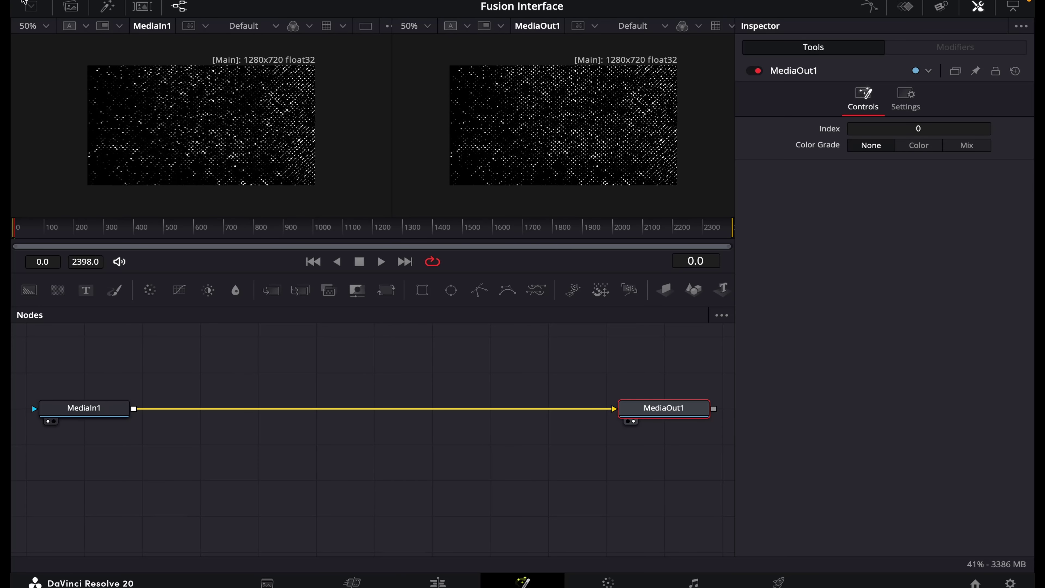
- Add Diving.mp4, Fabric Clean.mp4 and Crumpled Paper texture.mp4 from the Media Pool as unconnected nodes, and hide the Media Pool again
{"action": "left_click", "coordinate": [70, 8]}
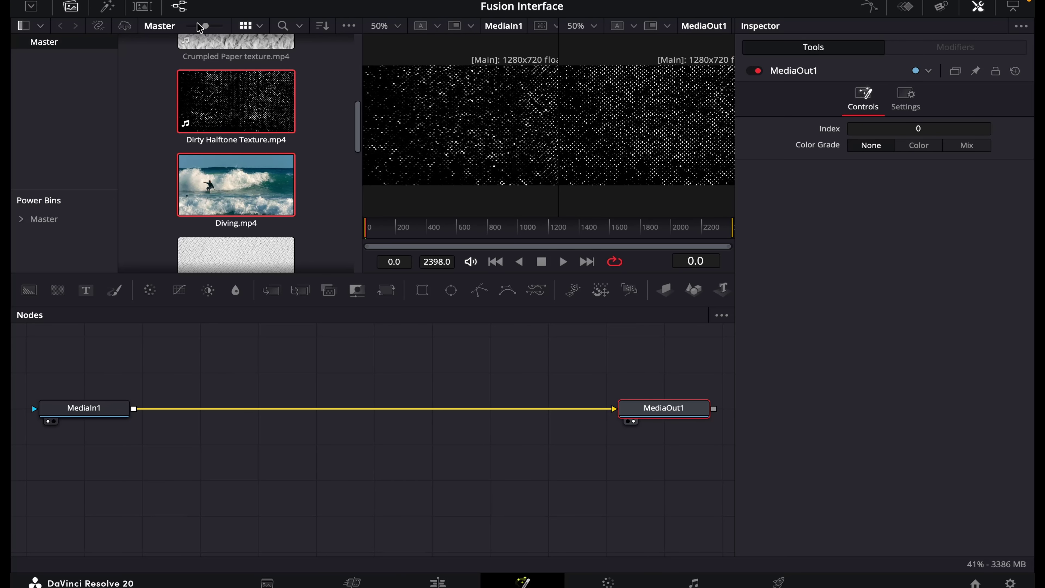
{"action": "left_click_drag", "start_coordinate": [200, 25], "coordinate": [183, 26]}
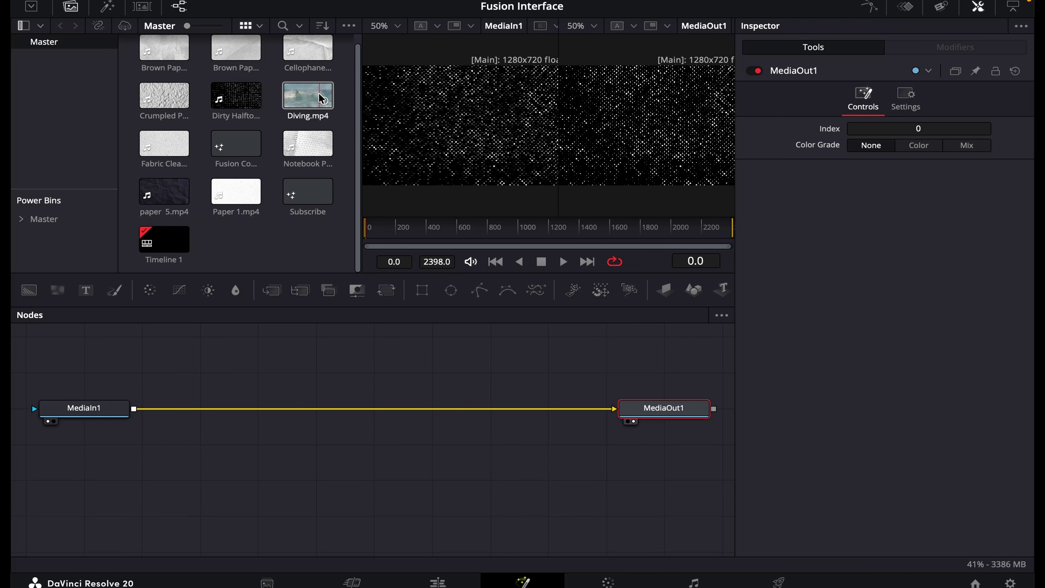
{"action": "left_click_drag", "start_coordinate": [322, 99], "coordinate": [334, 355]}
{"action": "left_click_drag", "start_coordinate": [164, 143], "coordinate": [481, 364]}
{"action": "left_click_drag", "start_coordinate": [165, 96], "coordinate": [338, 457]}
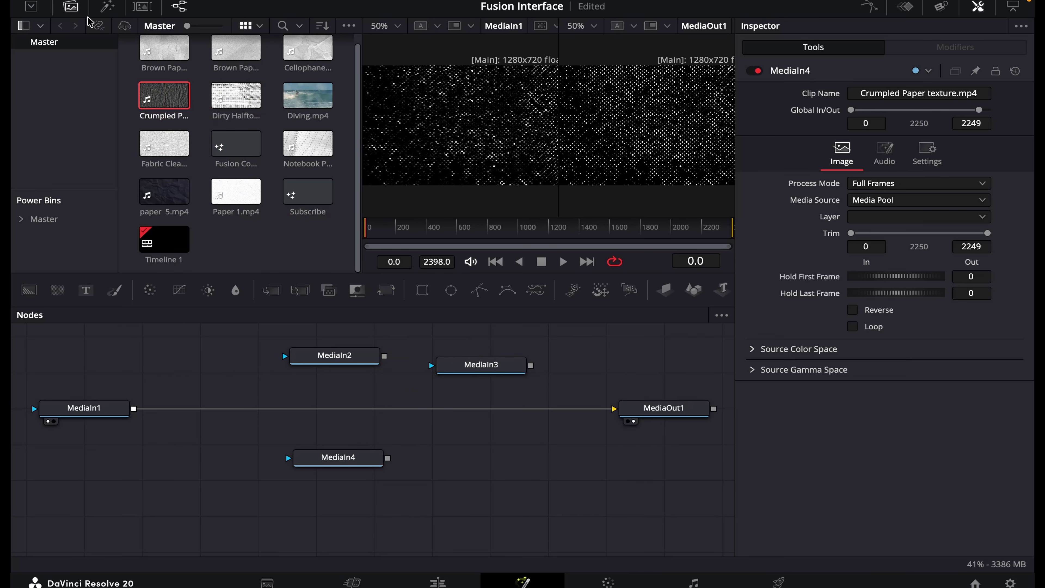
{"action": "left_click", "coordinate": [71, 7]}
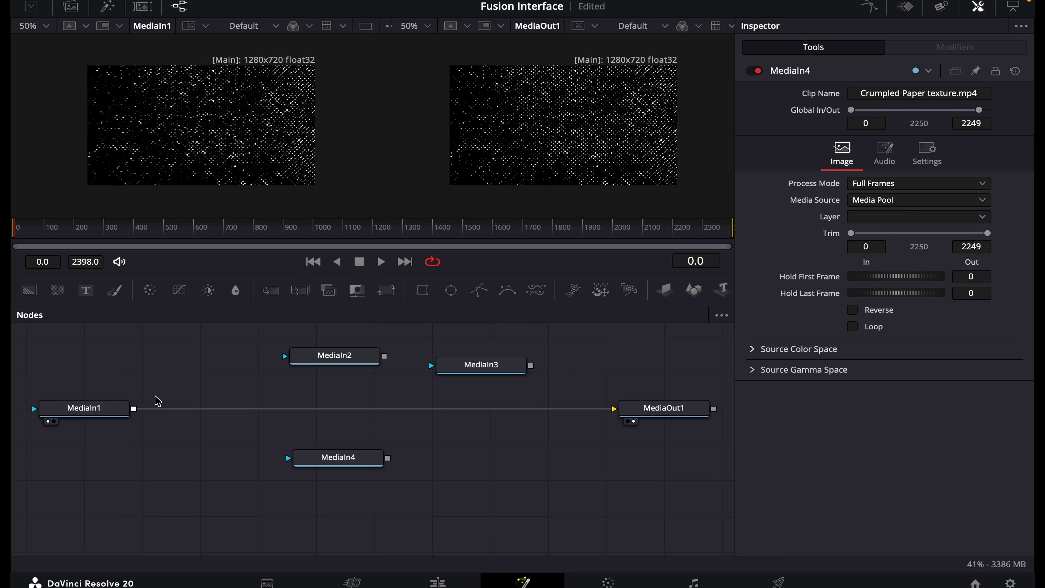
- View the Fabric Clean.mp4 node (MediaIn3) in the right viewer and the Diving.mp4 node (MediaIn2) in the left viewer
{"action": "left_click", "coordinate": [98, 405]}
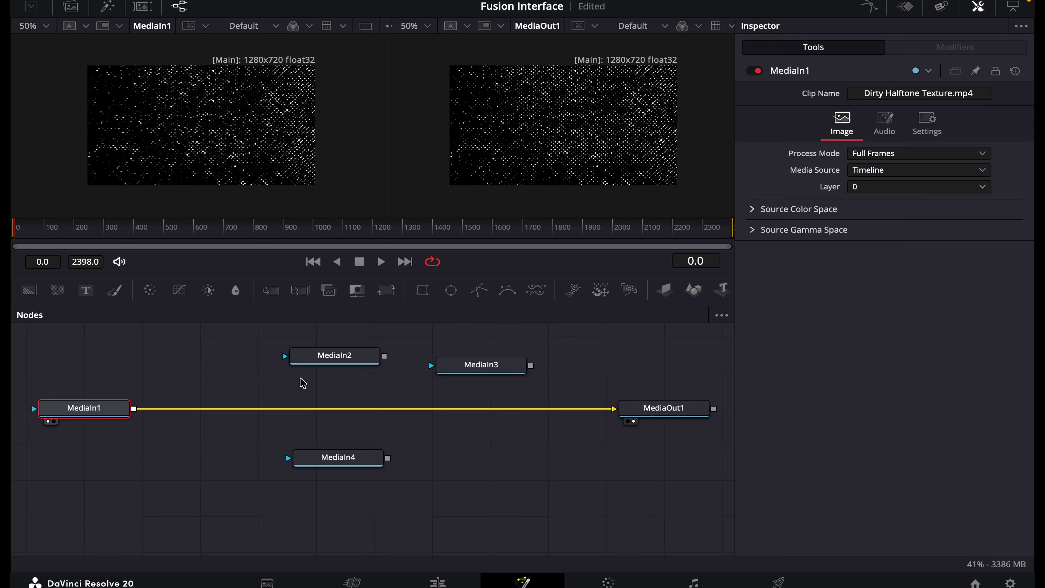
{"action": "left_click", "coordinate": [654, 409]}
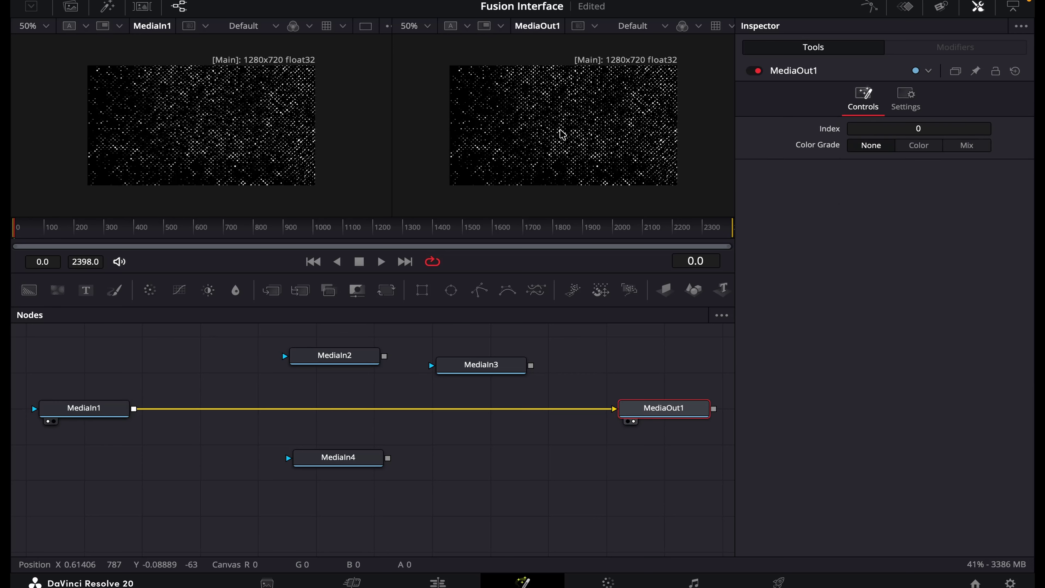
{"action": "left_click", "coordinate": [491, 368]}
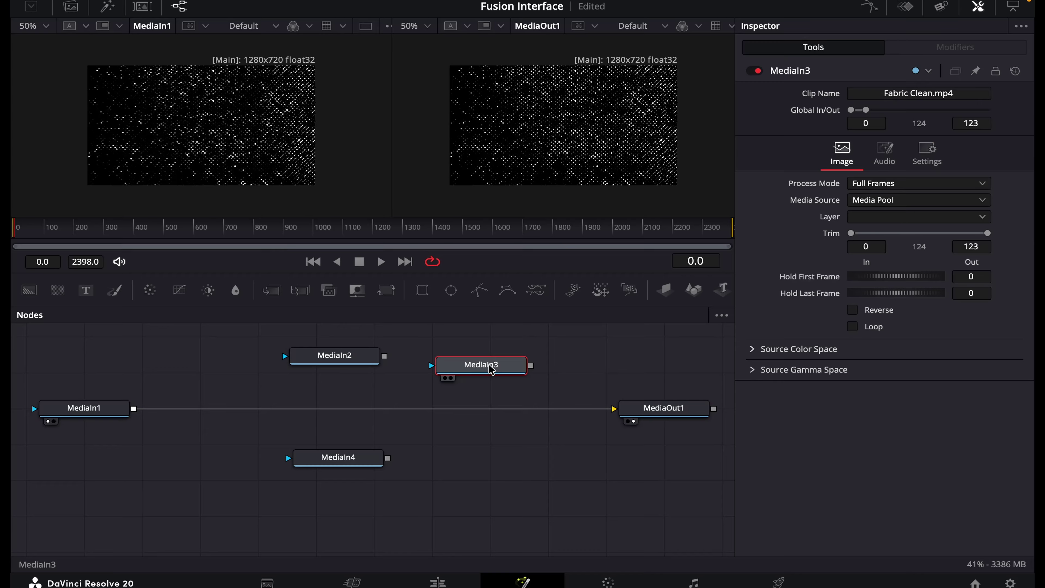
{"action": "key", "text": "2"}
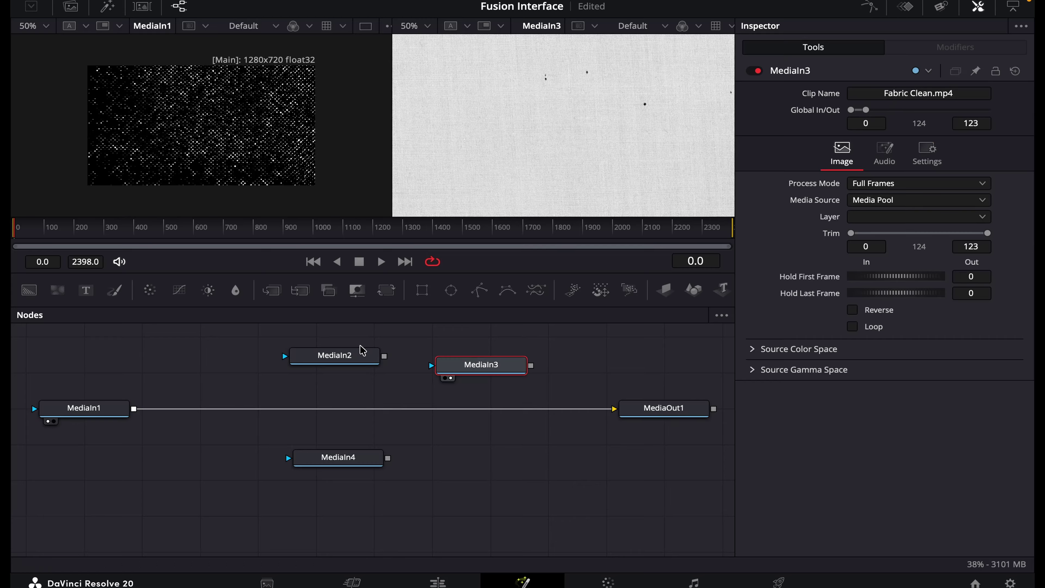
{"action": "mouse_move", "coordinate": [325, 365]}
{"action": "left_click_drag", "start_coordinate": [325, 364], "coordinate": [218, 138]}
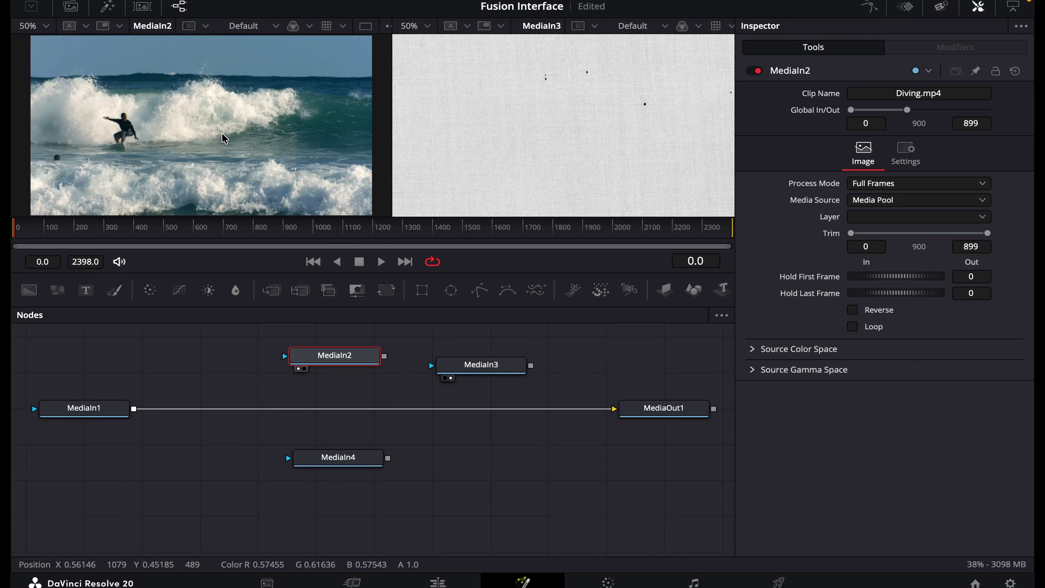
- Select MediaIn2, and view MediaIn4 and then MediaIn2 again in the left viewer
{"action": "mouse_move", "coordinate": [341, 475]}
{"action": "left_click", "coordinate": [667, 407]}
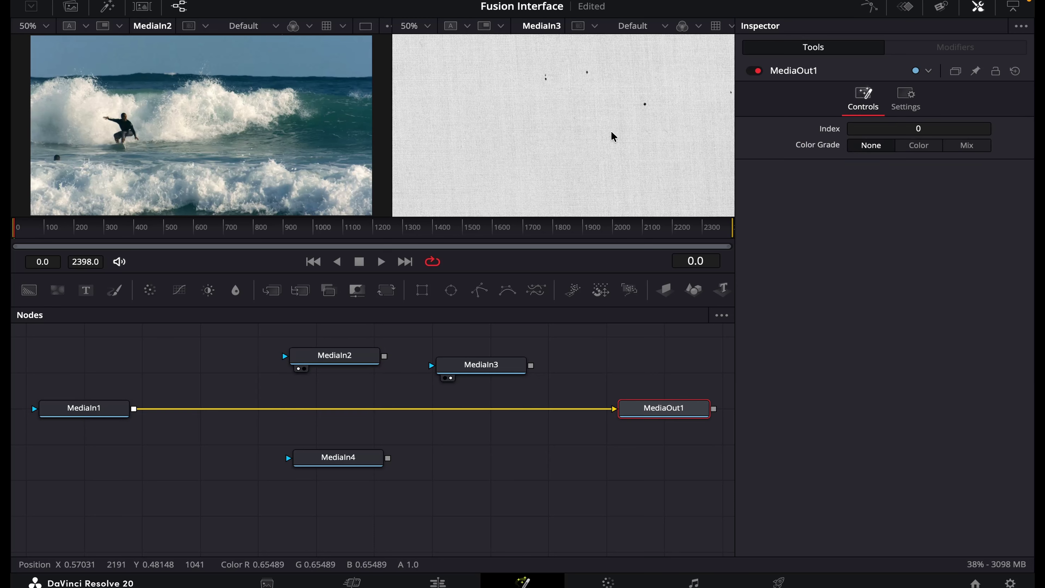
{"action": "left_click_drag", "start_coordinate": [578, 329], "coordinate": [186, 555]}
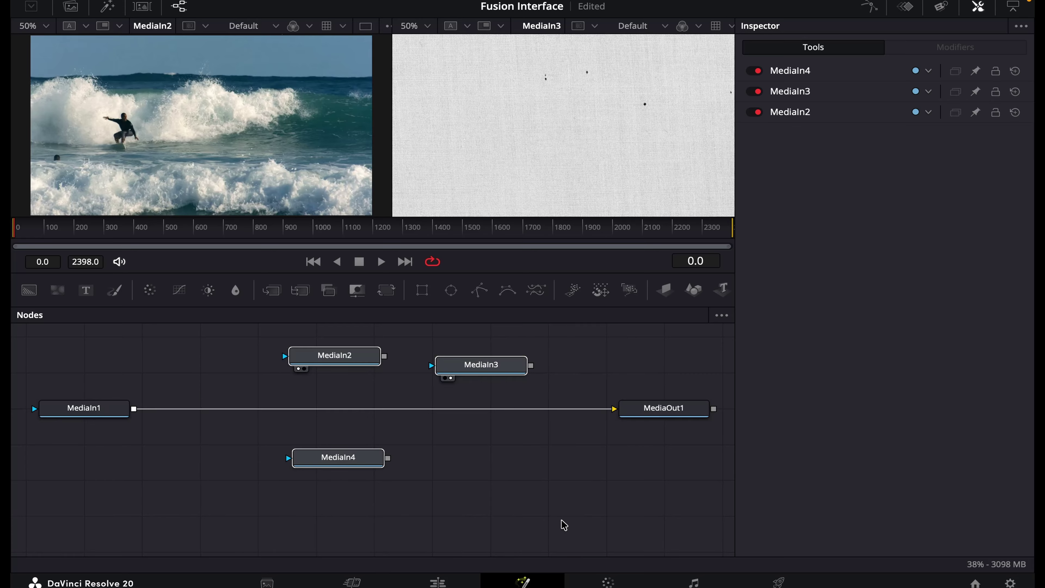
{"action": "left_click", "coordinate": [480, 375]}
{"action": "left_click", "coordinate": [347, 361]}
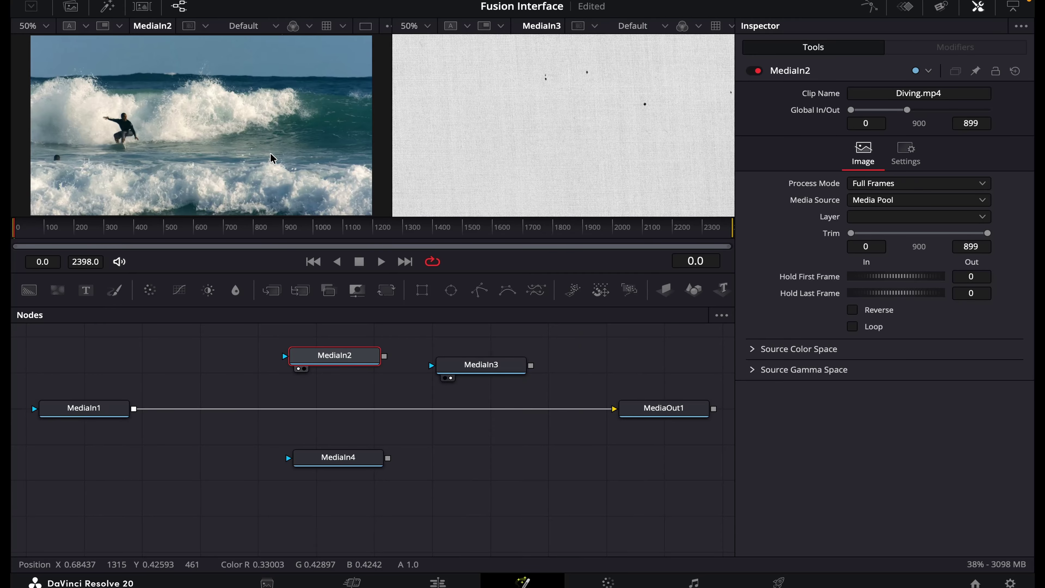
{"action": "left_click_drag", "start_coordinate": [333, 457], "coordinate": [272, 128]}
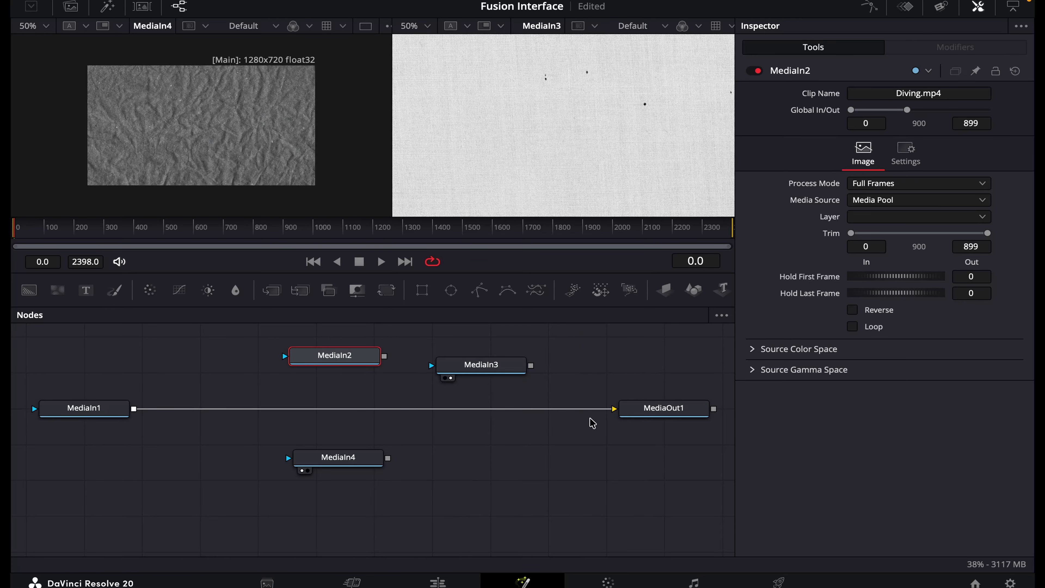
{"action": "key", "text": "1"}
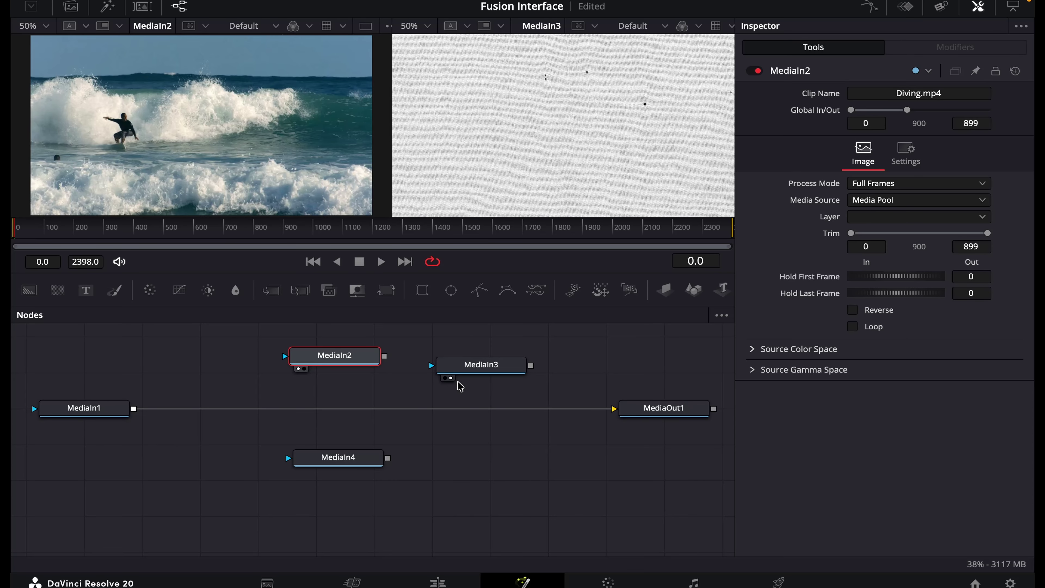
- Clear MediaIn2 from the left viewer, show it in the right viewer, and clear it from there as well
{"action": "key", "text": "1"}
{"action": "key", "text": "2"}
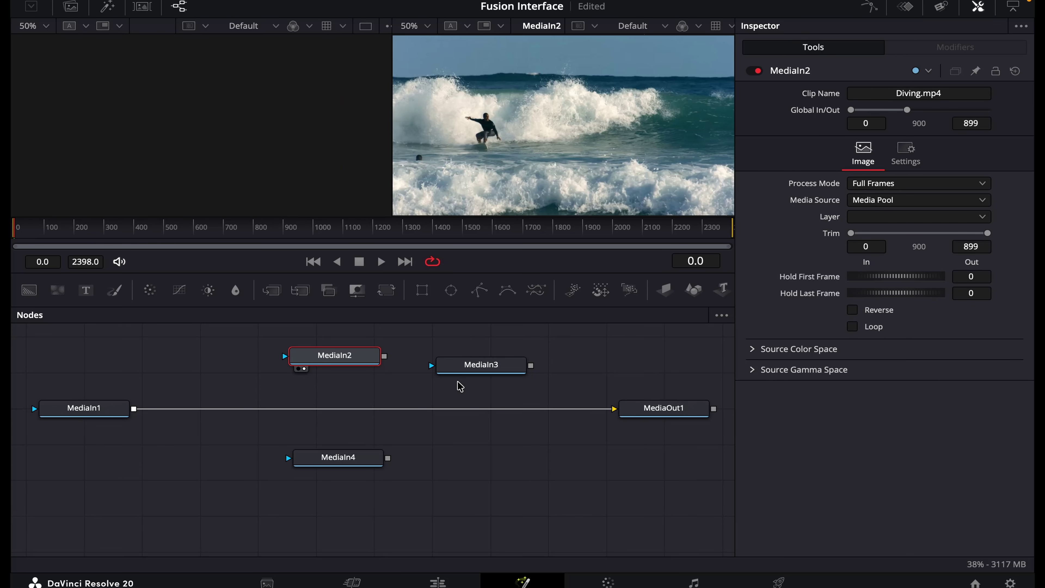
{"action": "key", "text": "2"}
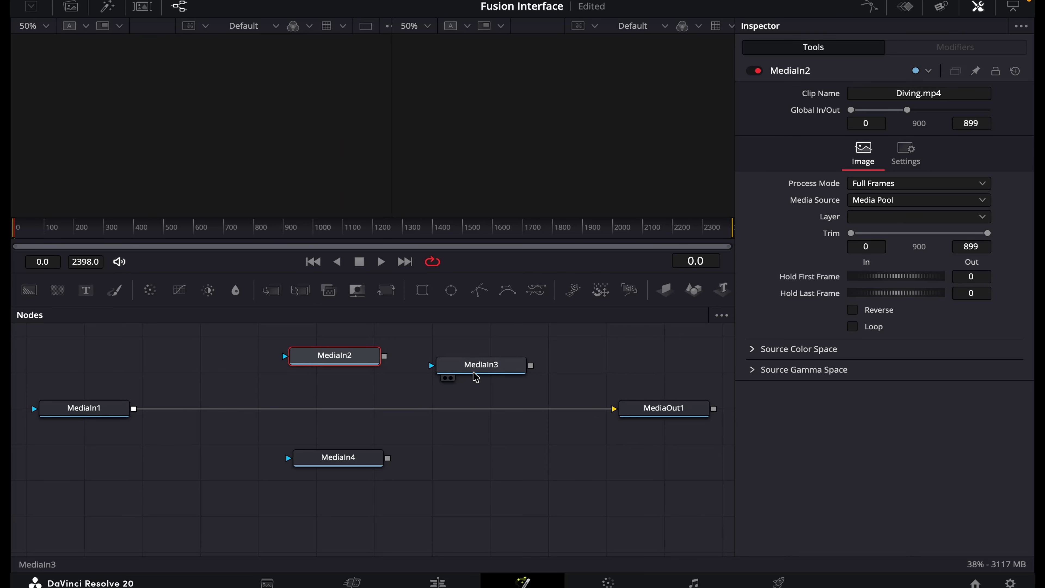
- Remove the unconnected MediaIn4 node, and select MediaOut1 and then MediaIn1 in the node graph
{"action": "key", "text": "ctrl+z"}
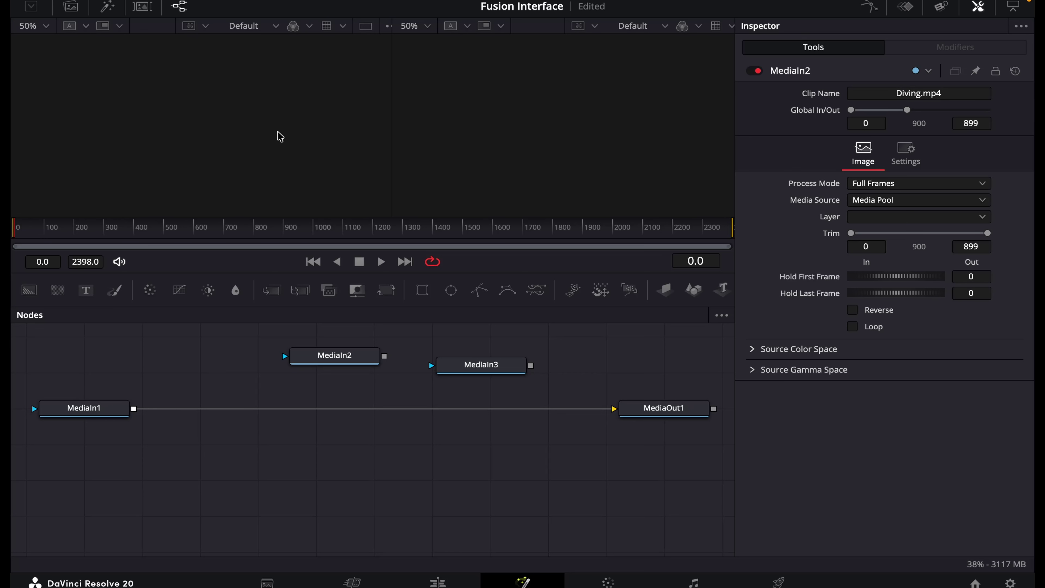
{"action": "key", "text": "ctrl+z"}
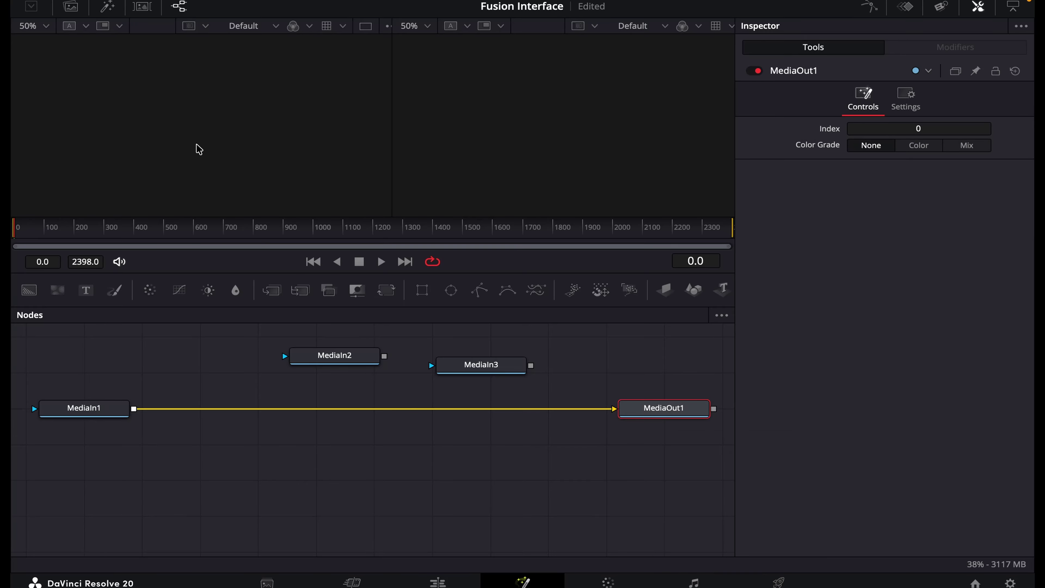
{"action": "key", "text": "ctrl+z"}
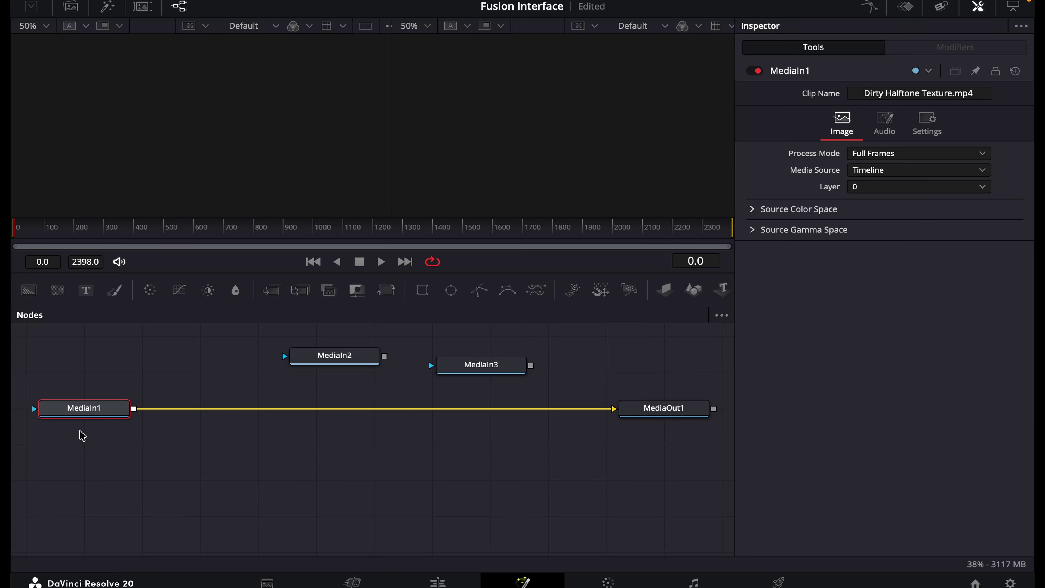
- View MediaIn1 in the left viewer and in the right viewer, and clear it from the left one
{"action": "left_click", "coordinate": [94, 416]}
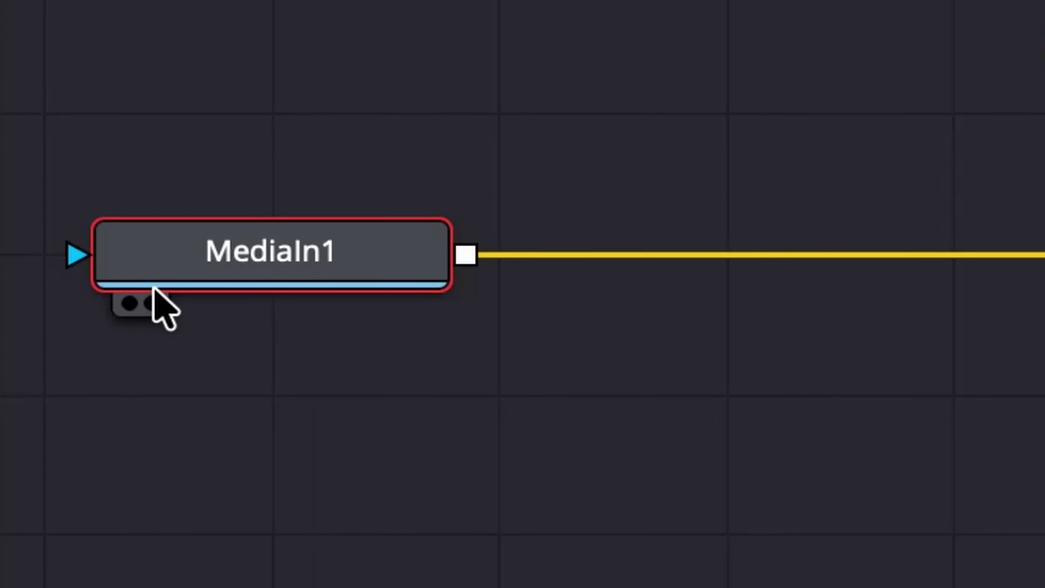
{"action": "mouse_move", "coordinate": [145, 290]}
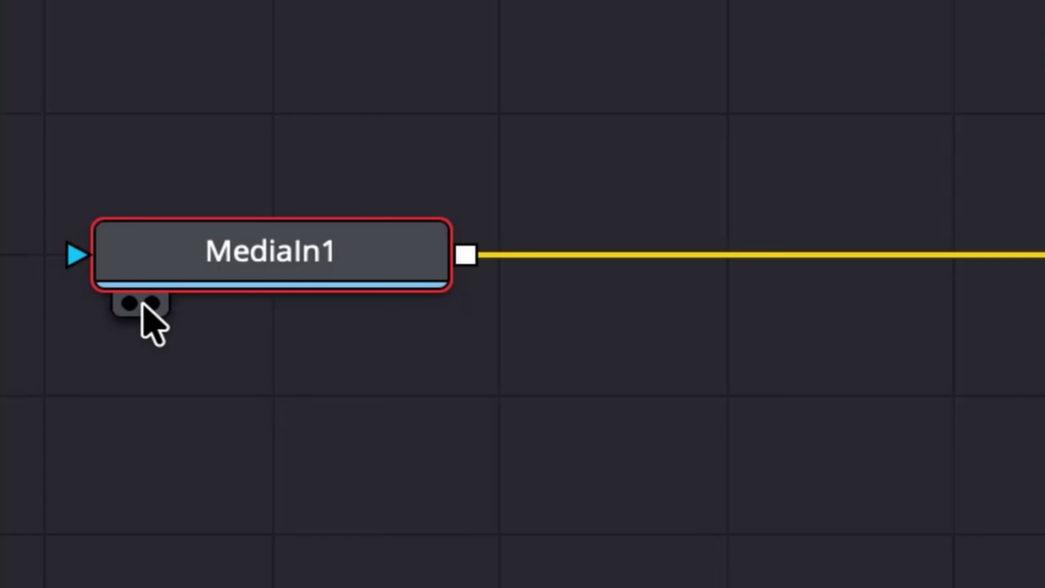
{"action": "mouse_move", "coordinate": [144, 270]}
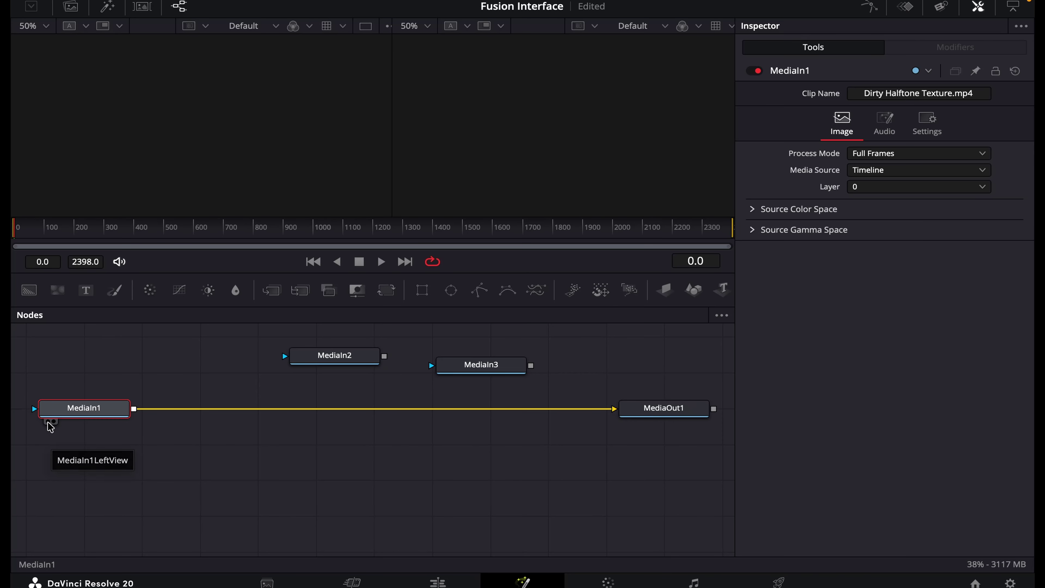
{"action": "left_click", "coordinate": [48, 424]}
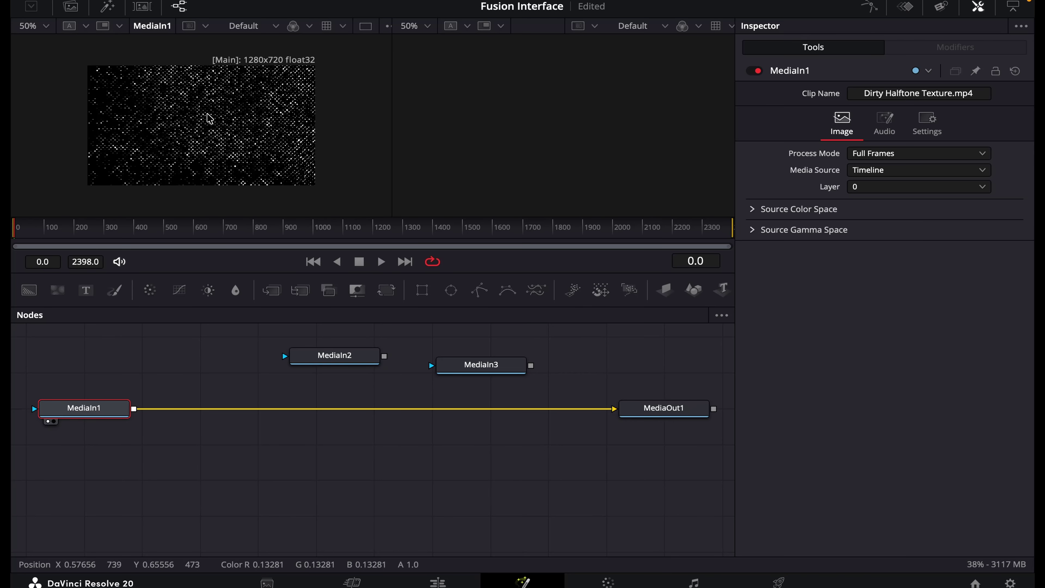
{"action": "left_click", "coordinate": [54, 421]}
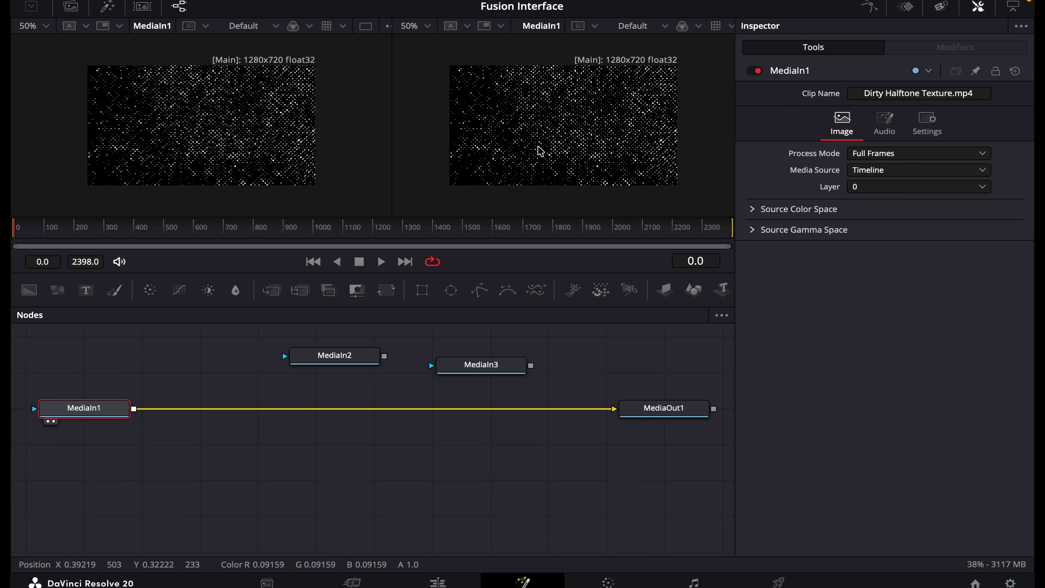
{"action": "left_click", "coordinate": [48, 421]}
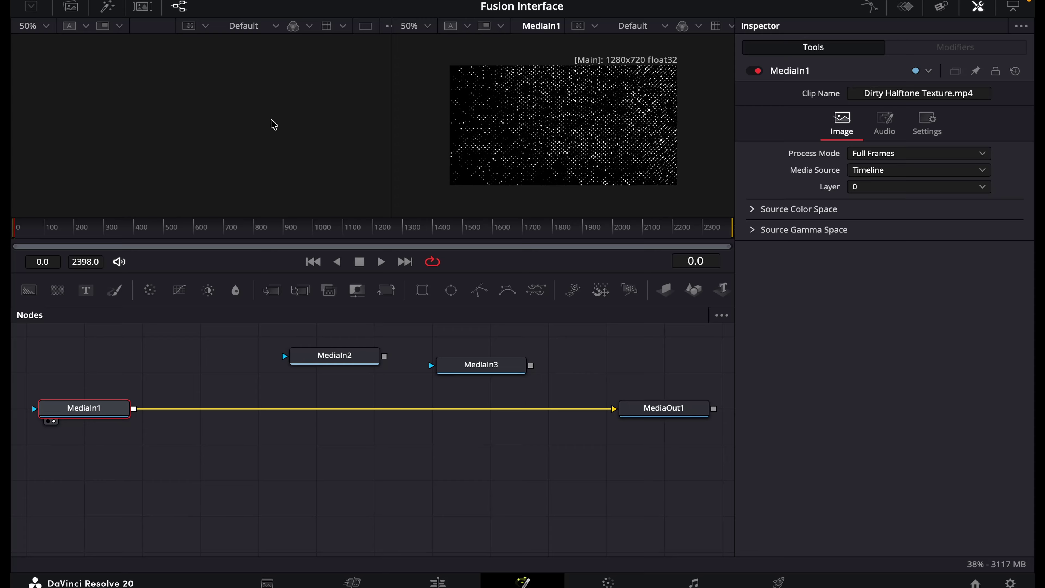
- View the Fabric Clean.mp4 node (MediaIn3) in the left viewer and in the right viewer
{"action": "left_click", "coordinate": [486, 369]}
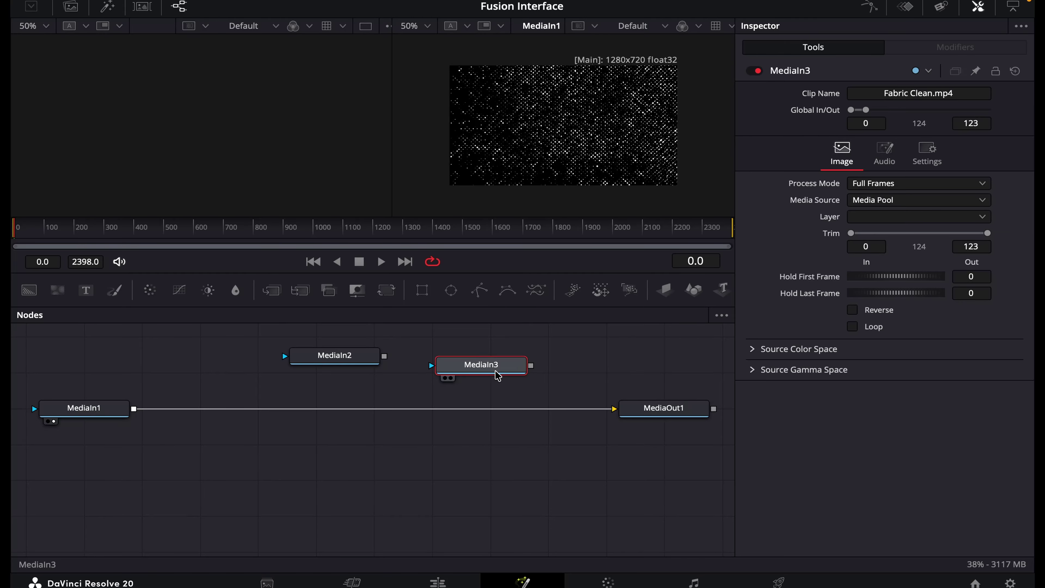
{"action": "left_click", "coordinate": [444, 378]}
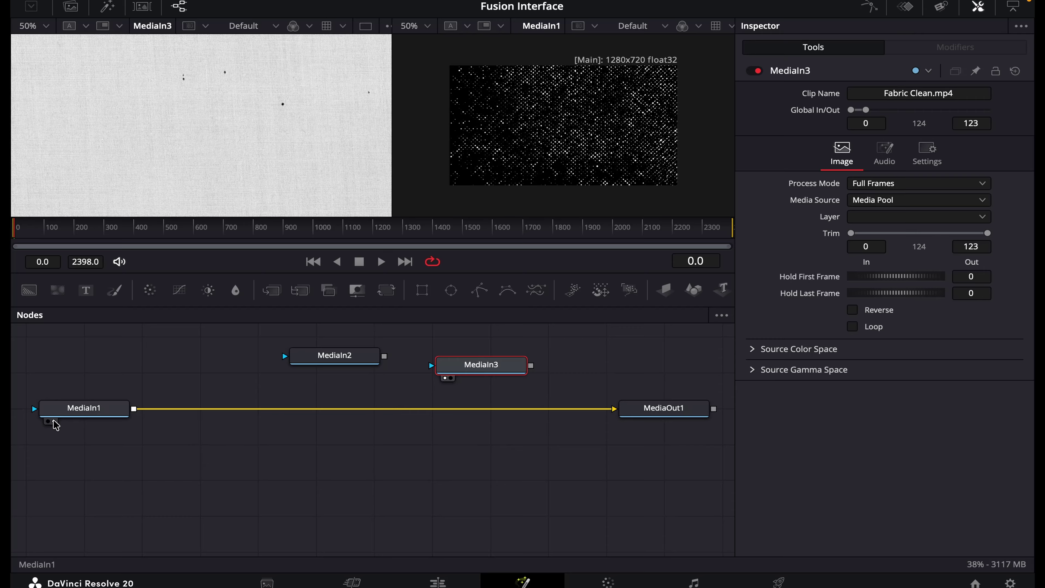
{"action": "left_click", "coordinate": [451, 379]}
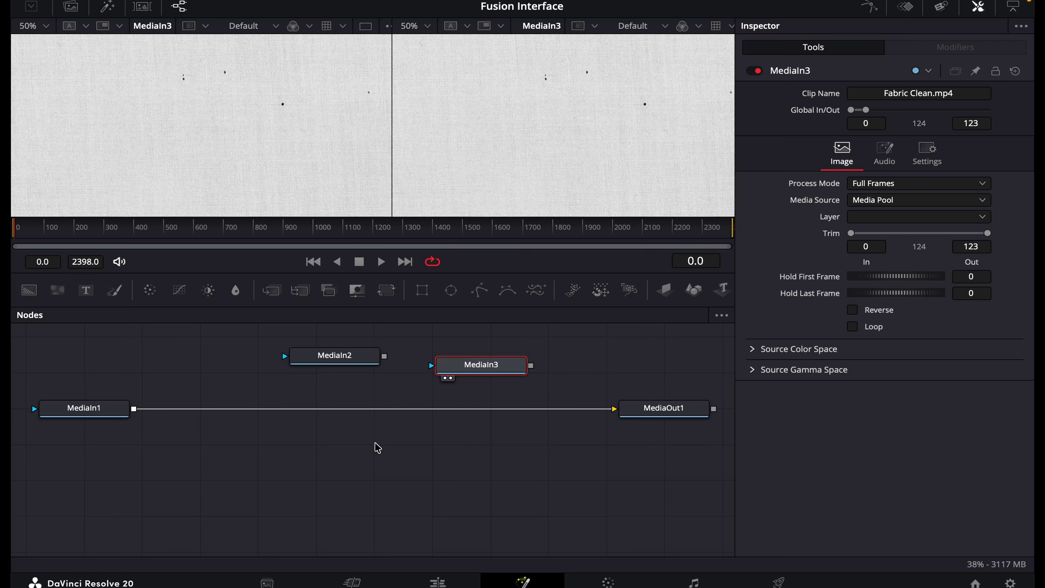
- Select MediaOut1 and toggle its display in the left viewer on and off twice, leaving that viewer empty
{"action": "left_click", "coordinate": [662, 415]}
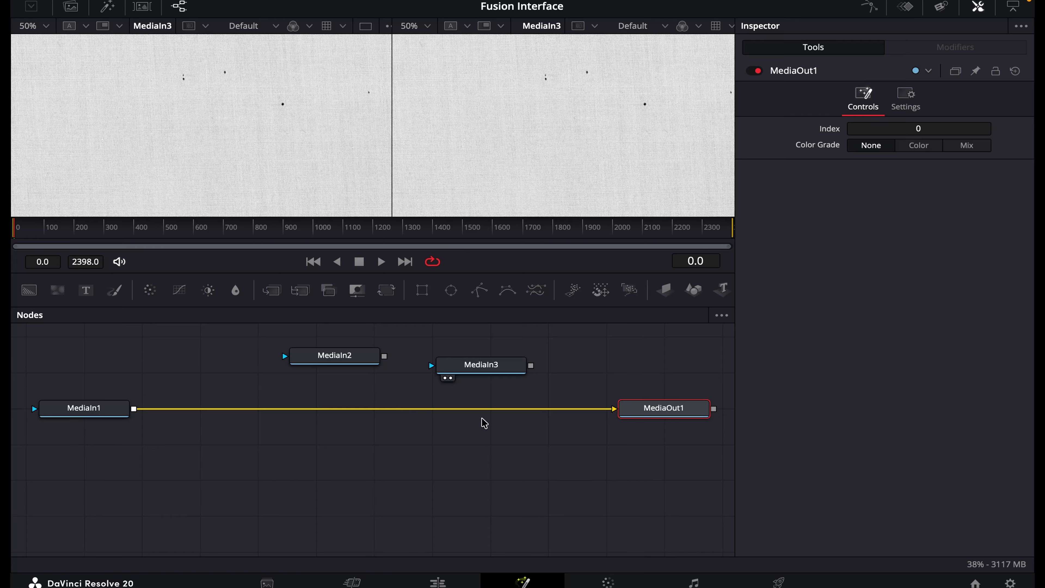
{"action": "key", "text": "1"}
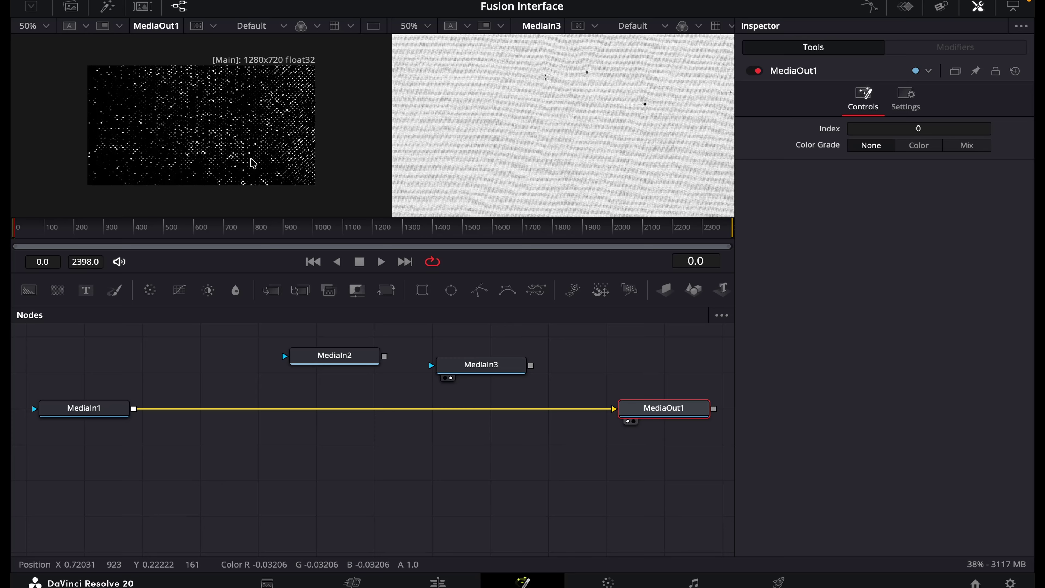
{"action": "key", "text": "1"}
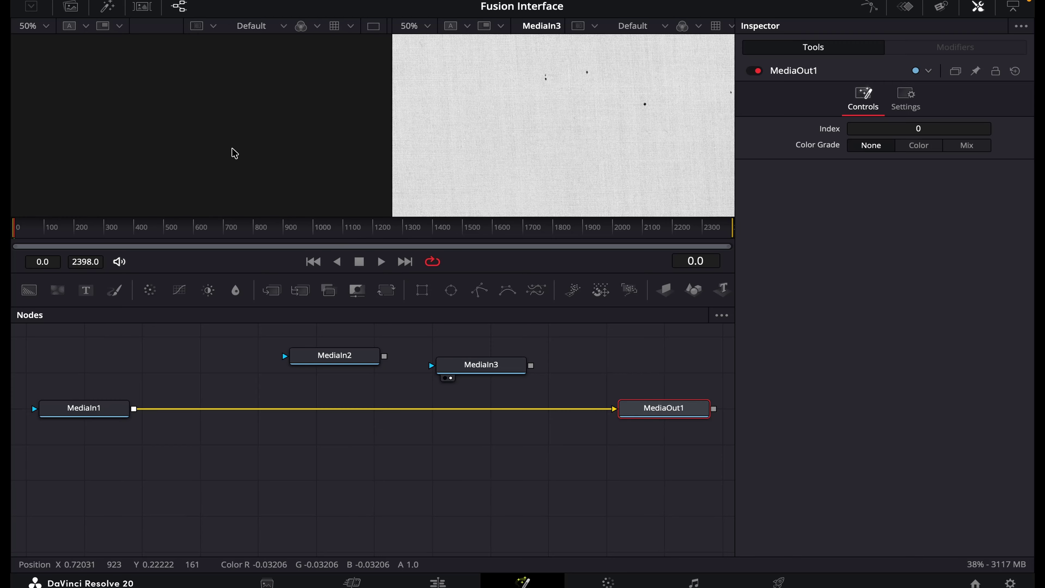
{"action": "key", "text": "1"}
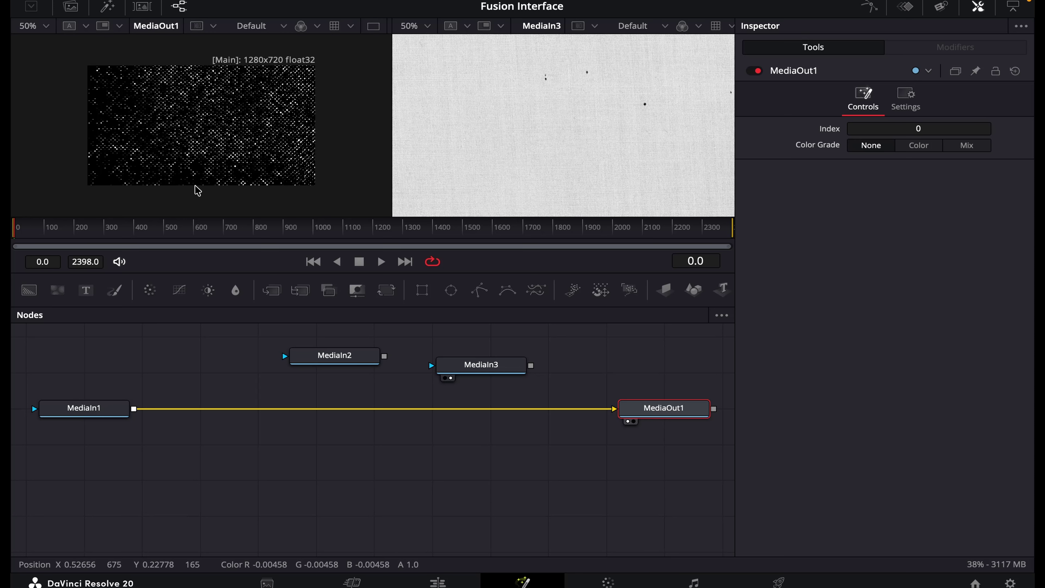
{"action": "mouse_move", "coordinate": [97, 420]}
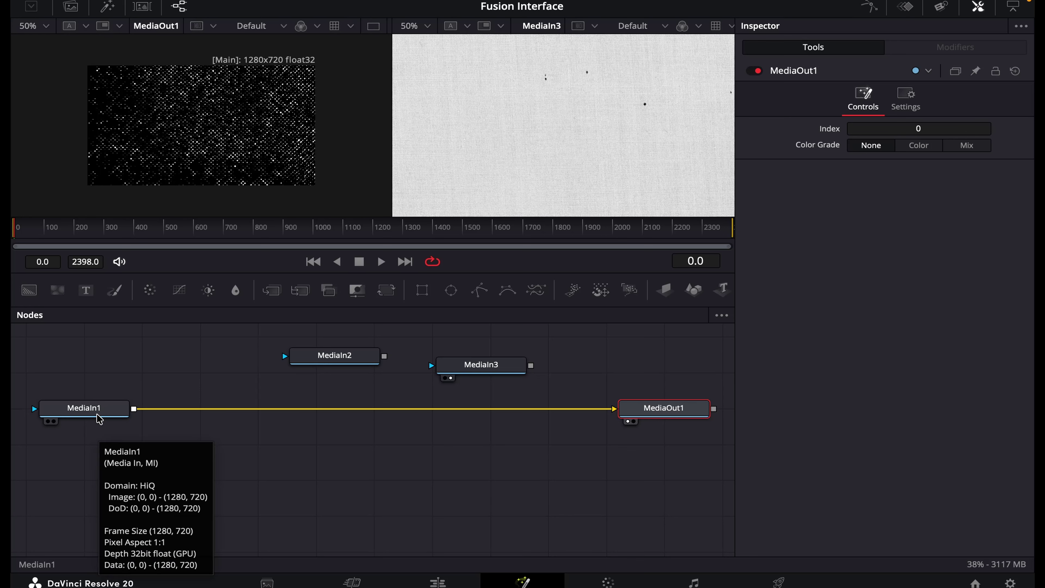
{"action": "key", "text": "1"}
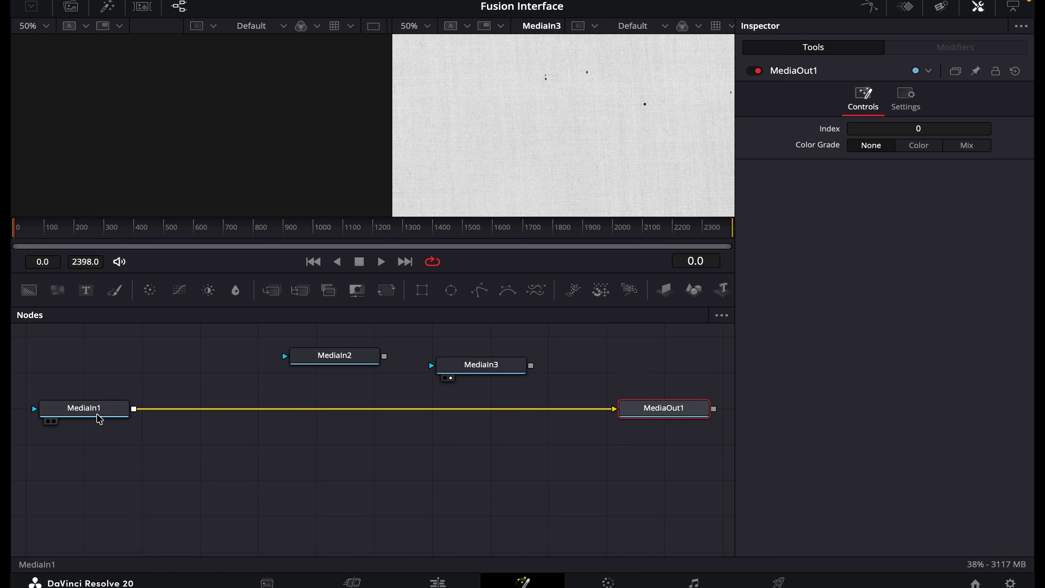
- Clear MediaIn3 from the right viewer, and show MediaOut1 there, toggling its display off and on again
{"action": "left_click", "coordinate": [451, 378]}
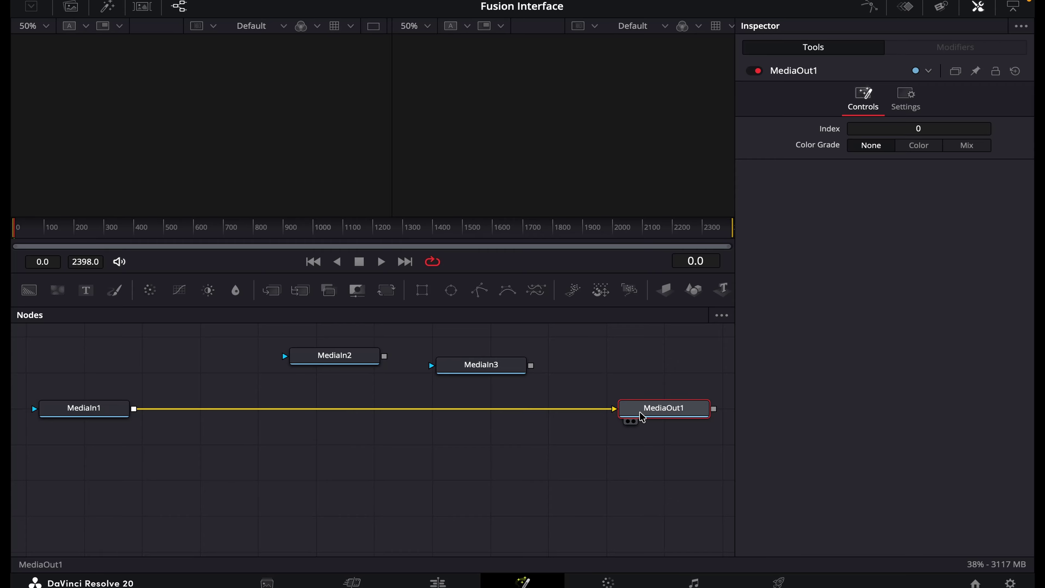
{"action": "left_click", "coordinate": [634, 422]}
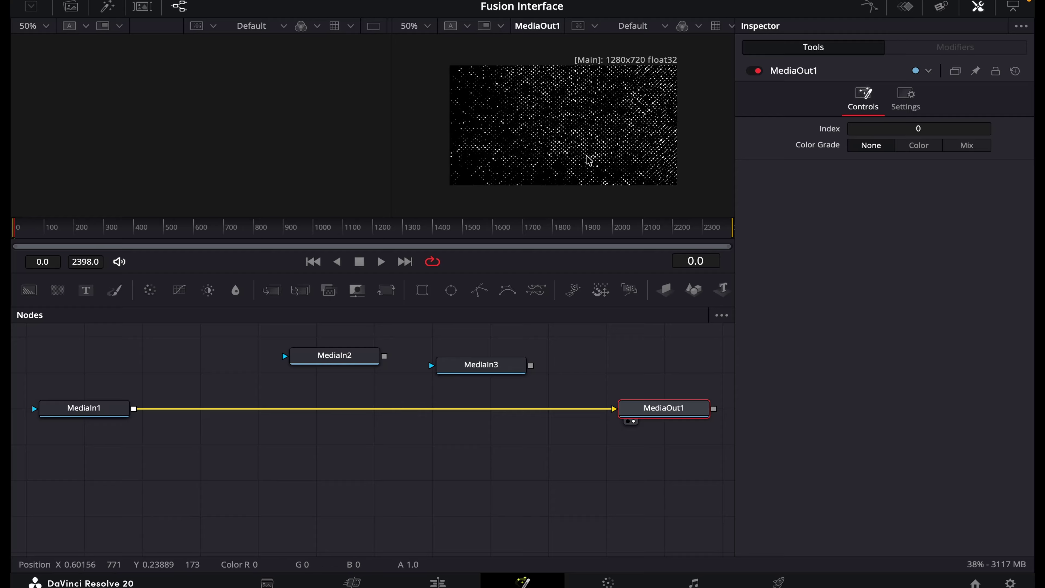
{"action": "key", "text": "2"}
{"action": "key", "text": "2"}
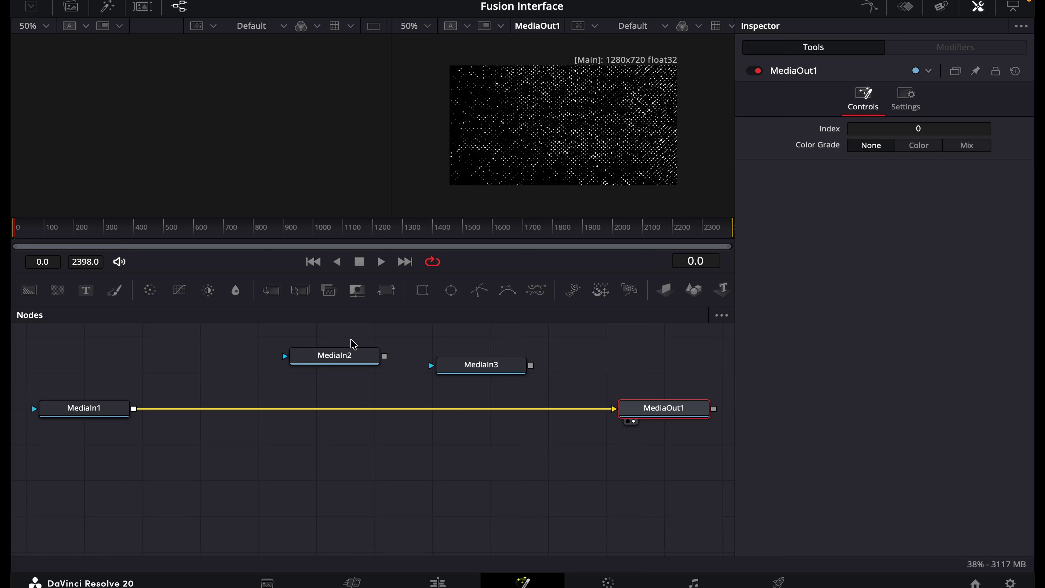
- View the Diving.mp4 node (MediaIn2) in the right viewer, zoom that viewer to 25%, and return the playhead to frame 0
{"action": "left_click", "coordinate": [346, 355]}
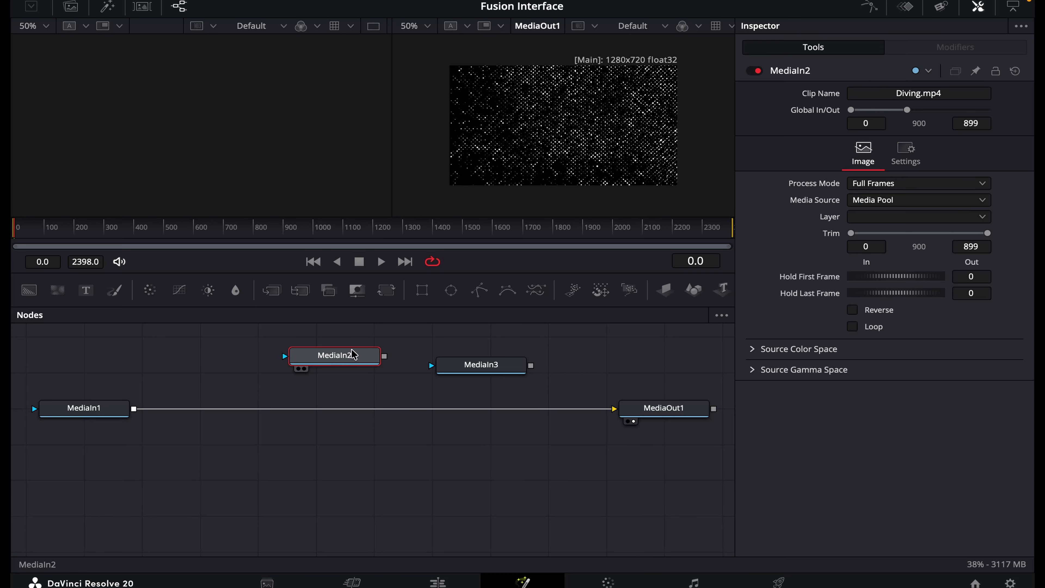
{"action": "left_click", "coordinate": [305, 368]}
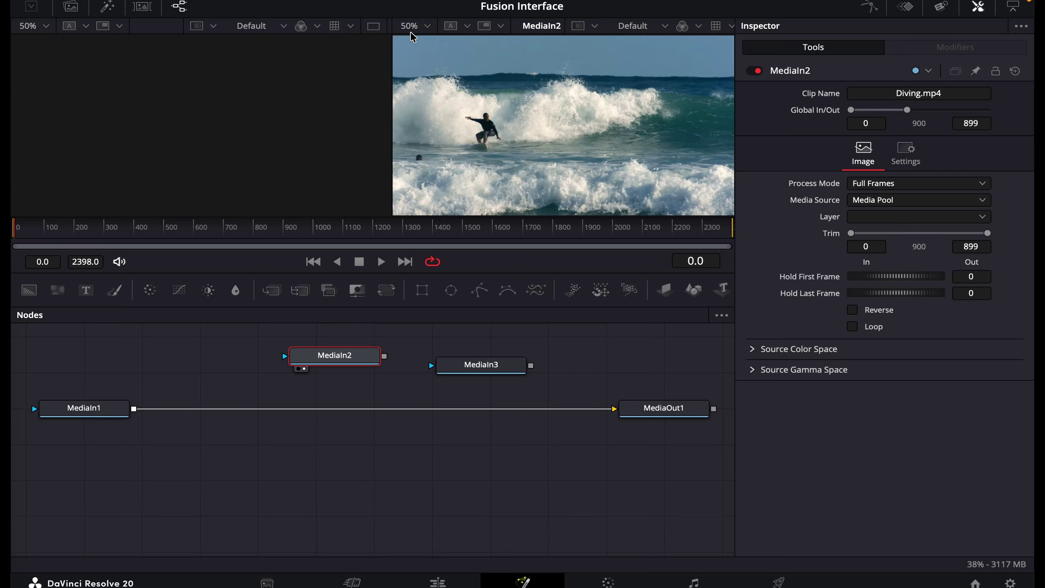
{"action": "left_click", "coordinate": [430, 28]}
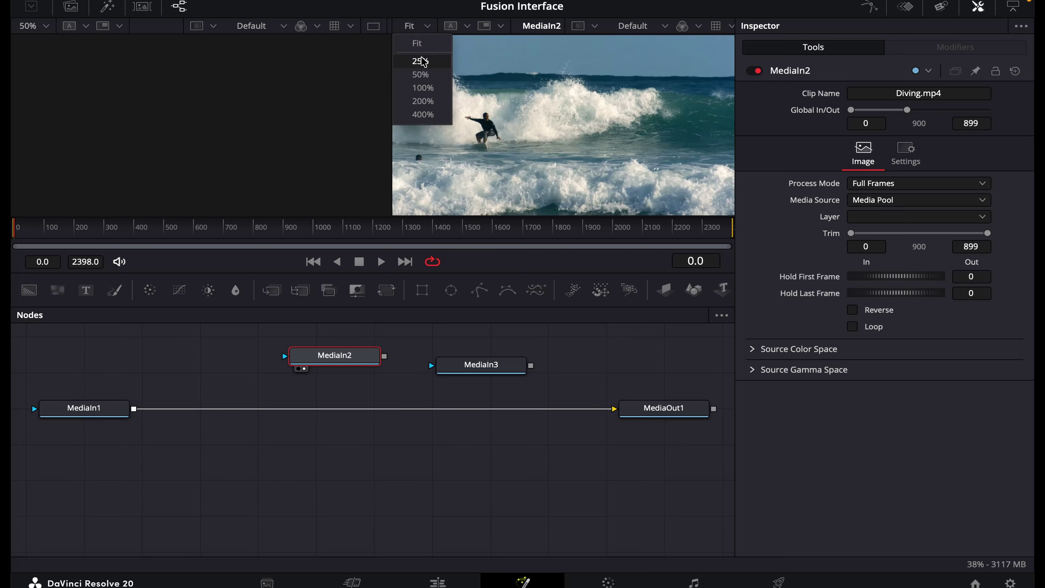
{"action": "left_click", "coordinate": [427, 63]}
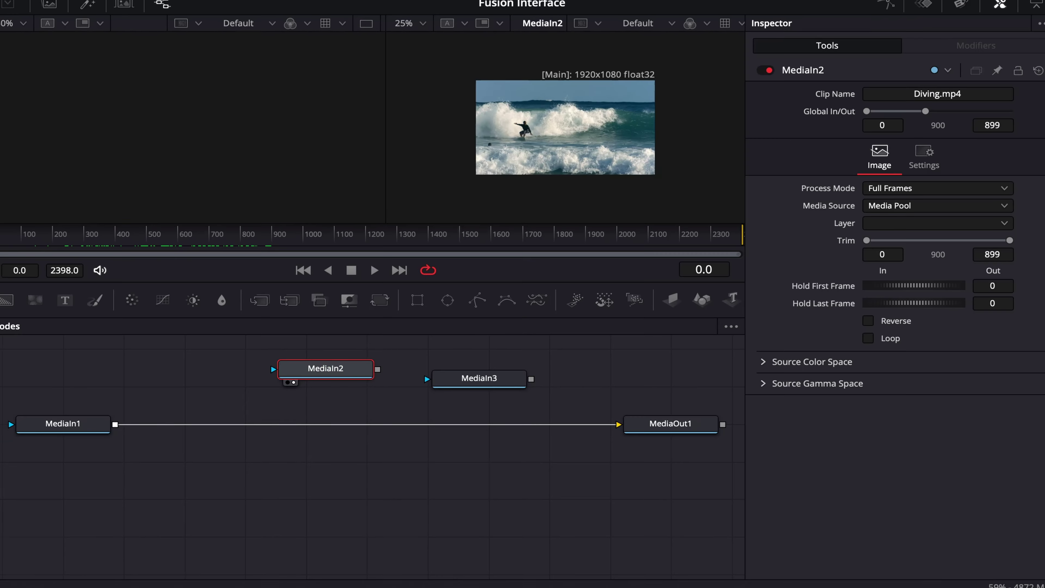
{"action": "left_click_drag", "start_coordinate": [136, 238], "coordinate": [17, 230]}
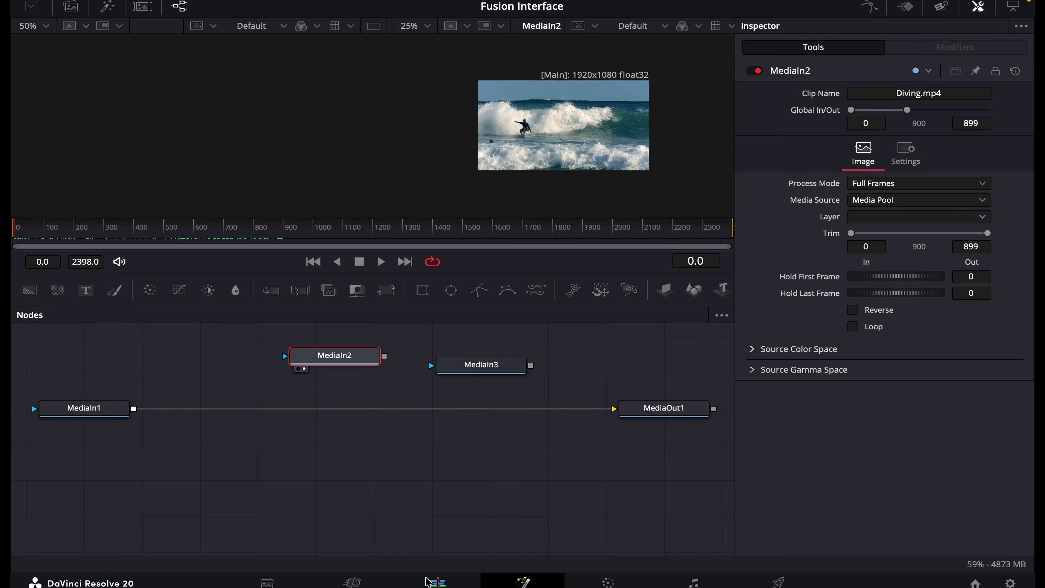
- On the Edit page, delete every clip on Timeline 1 before and after Diving.mp4, including their audio
{"action": "left_click", "coordinate": [429, 581]}
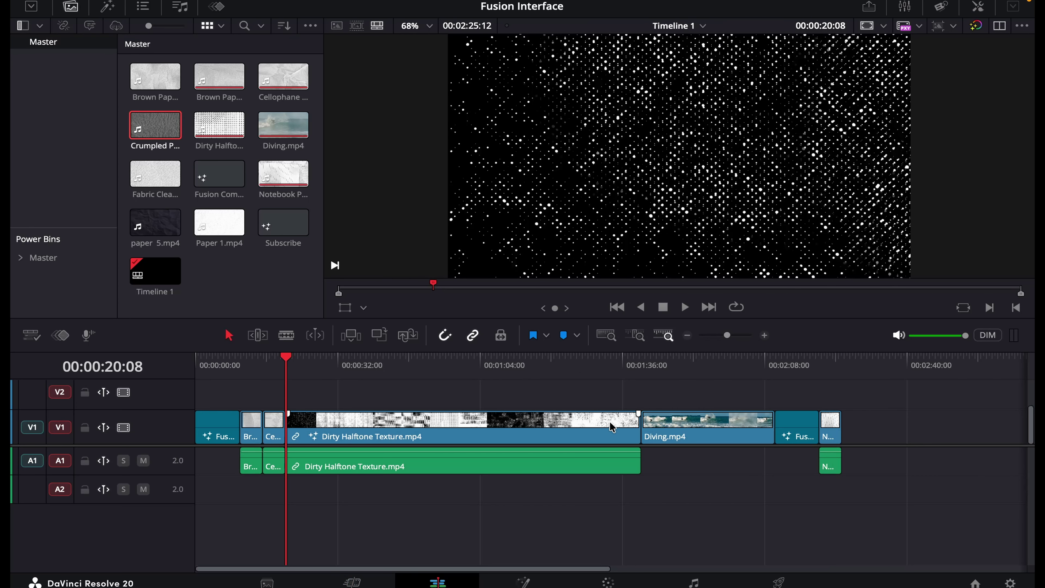
{"action": "left_click_drag", "start_coordinate": [602, 397], "coordinate": [168, 505]}
{"action": "key", "text": "BackSpace"}
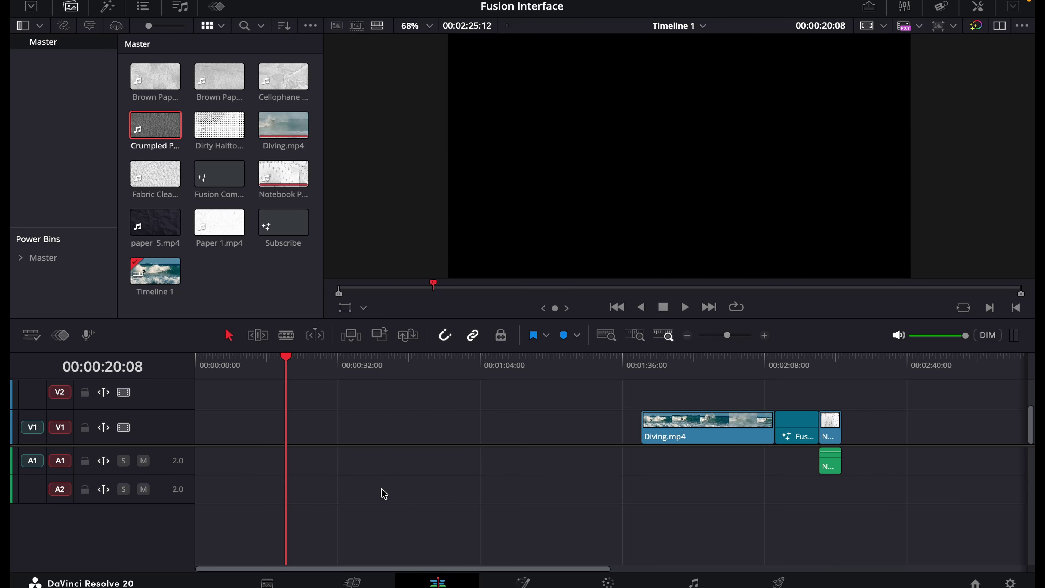
{"action": "left_click_drag", "start_coordinate": [779, 406], "coordinate": [846, 456]}
{"action": "key", "text": "BackSpace"}
- Move the Diving.mp4 clip and the playhead to the start of the timeline, and open the clip on the Fusion page
{"action": "left_click_drag", "start_coordinate": [711, 444], "coordinate": [246, 424]}
{"action": "left_click_drag", "start_coordinate": [251, 379], "coordinate": [176, 383]}
{"action": "key", "text": "shift+5"}
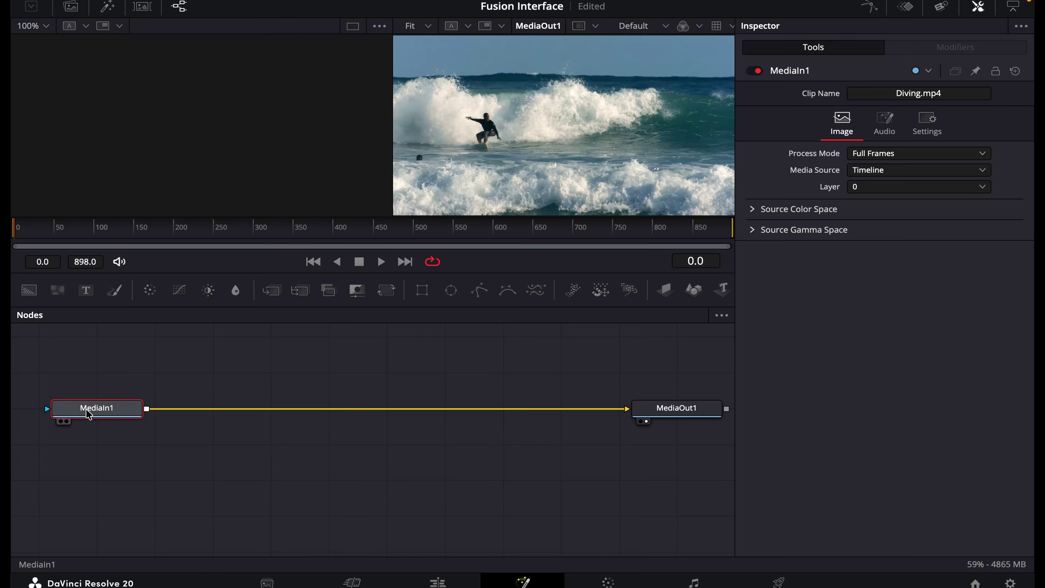
- Scrub through the Diving.mp4 clip to frame 898 and bring the playhead back to frame 86
{"action": "left_click", "coordinate": [20, 233]}
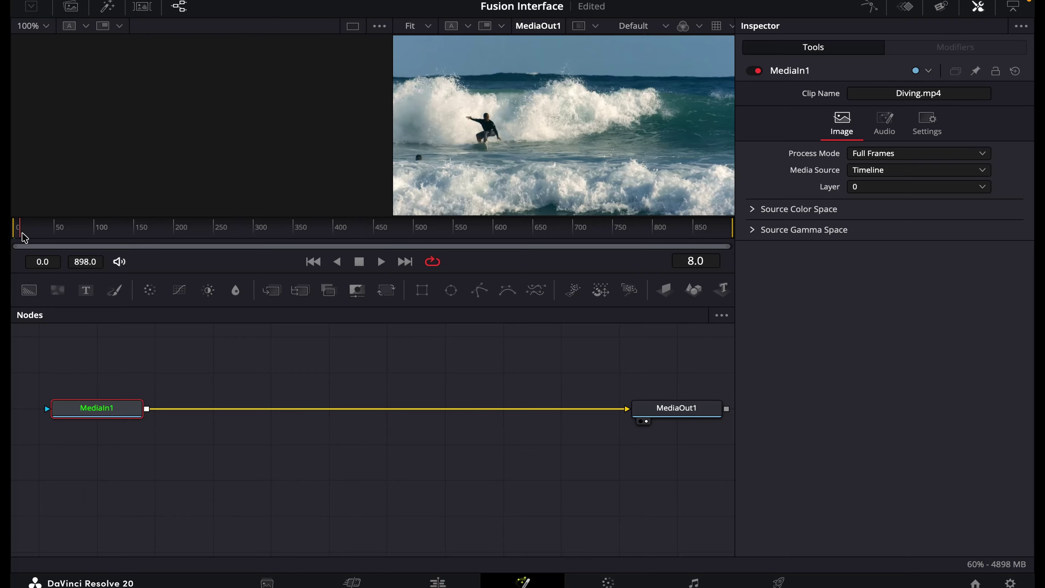
{"action": "left_click_drag", "start_coordinate": [23, 237], "coordinate": [734, 231]}
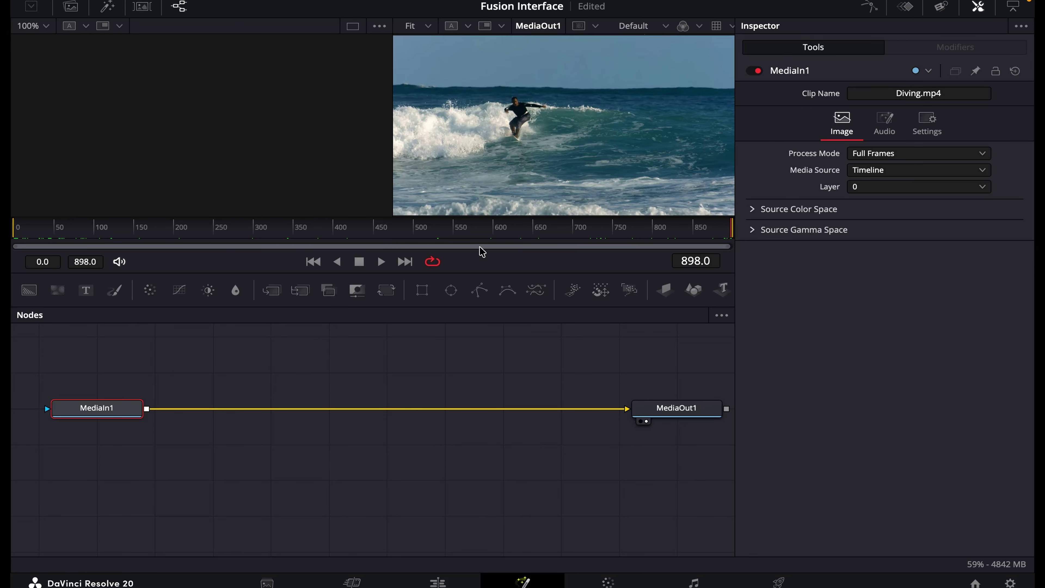
{"action": "left_click", "coordinate": [82, 230]}
- View MediaIn1 in the left viewer, and look through that viewer's zoom, buffer and sub-view options
{"action": "key", "text": "1"}
{"action": "left_click", "coordinate": [44, 26]}
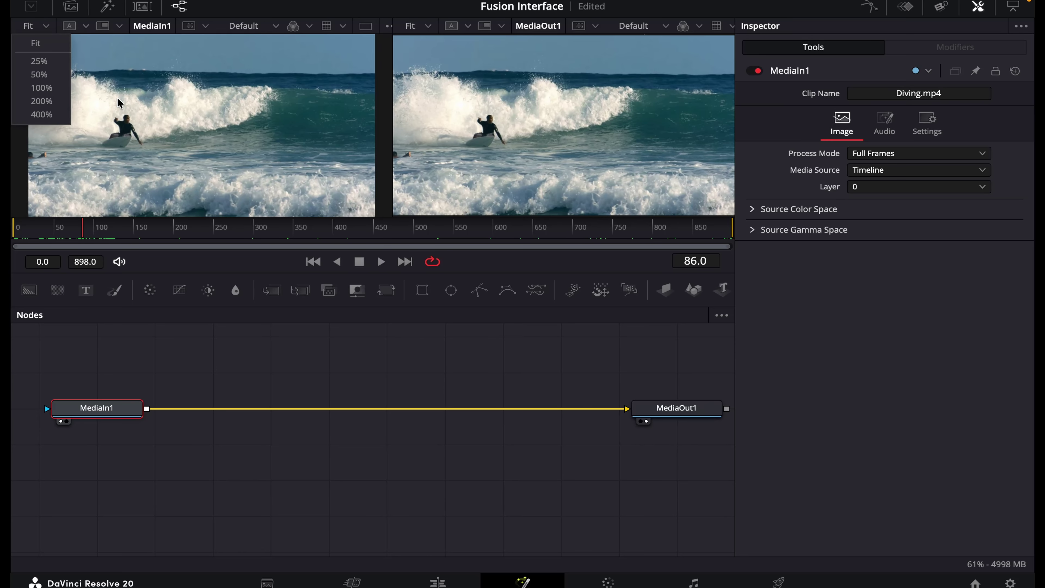
{"action": "left_click", "coordinate": [86, 25]}
{"action": "left_click", "coordinate": [257, 165]}
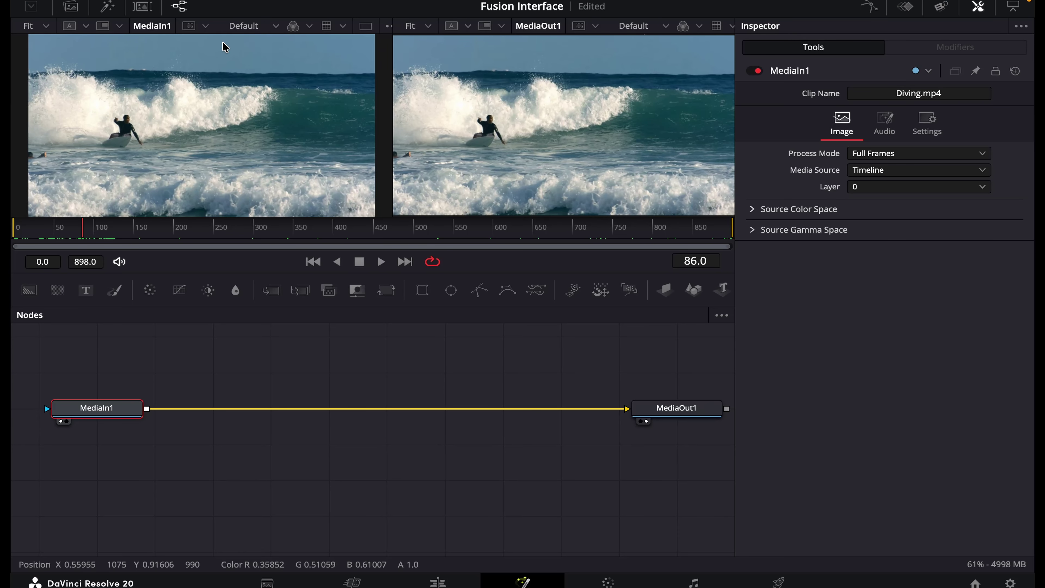
{"action": "left_click", "coordinate": [119, 27]}
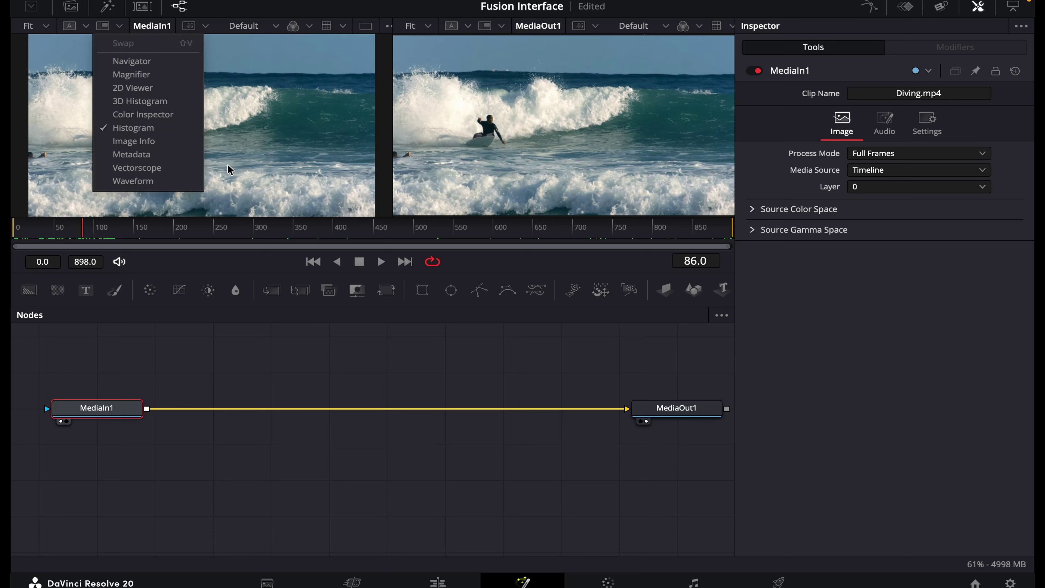
{"action": "left_click", "coordinate": [316, 131]}
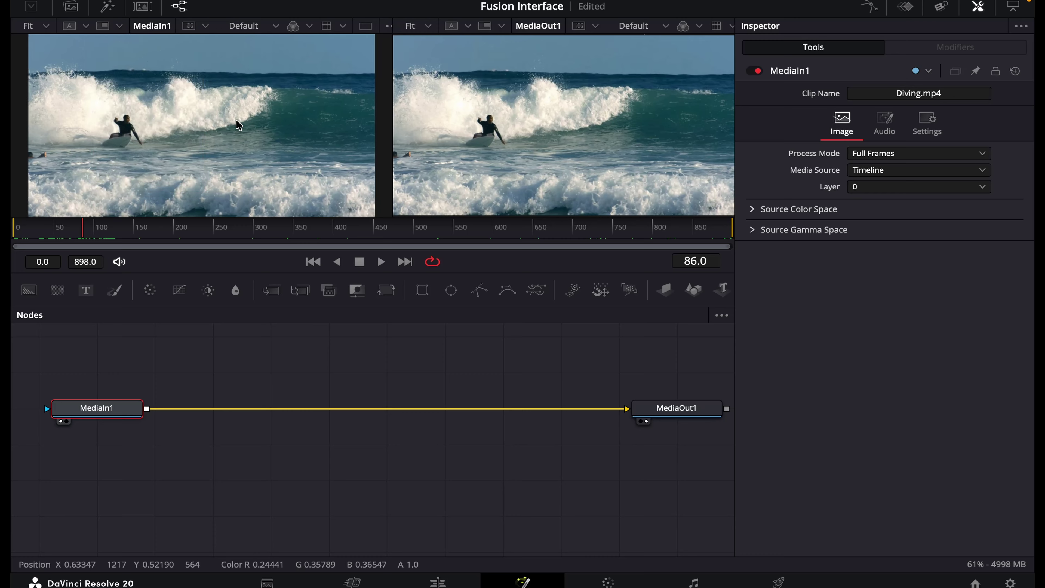
- Resize the two viewers by moving their divider, and switch to a single viewer and back to dual viewers
{"action": "left_click", "coordinate": [206, 27]}
{"action": "left_click", "coordinate": [208, 32]}
{"action": "left_click_drag", "start_coordinate": [393, 40], "coordinate": [450, 40]}
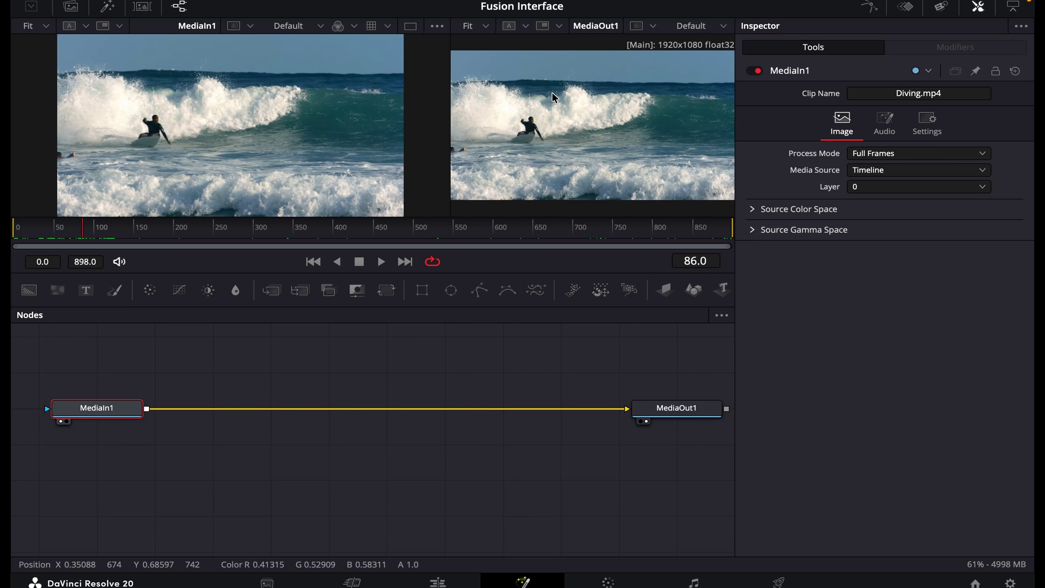
{"action": "left_click", "coordinate": [410, 28]}
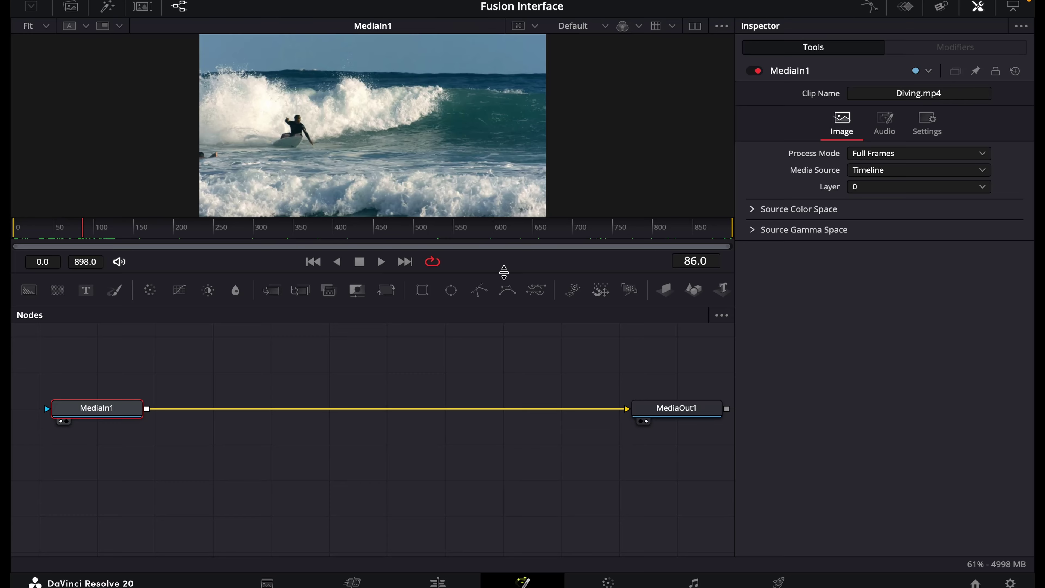
{"action": "left_click", "coordinate": [697, 29]}
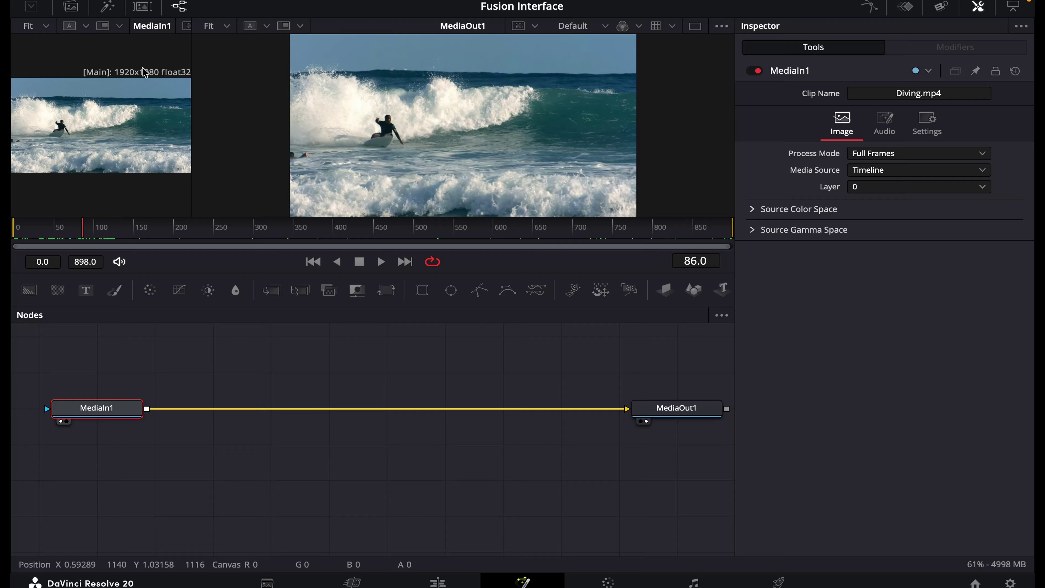
{"action": "left_click_drag", "start_coordinate": [191, 48], "coordinate": [368, 63]}
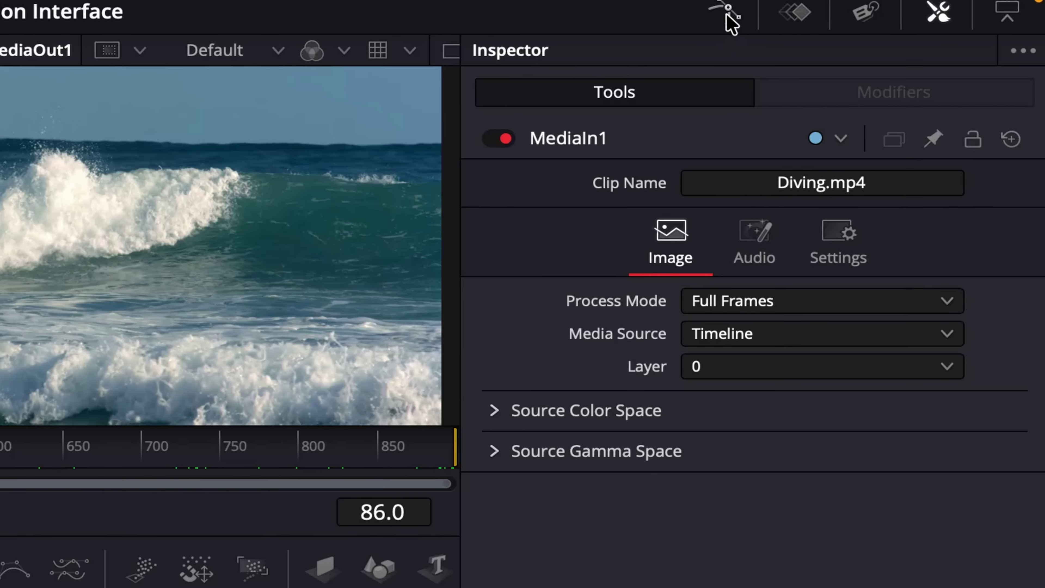
- Open the Spline editor, and hide and reopen the Keyframes editor beside the node graph
{"action": "left_click", "coordinate": [726, 15]}
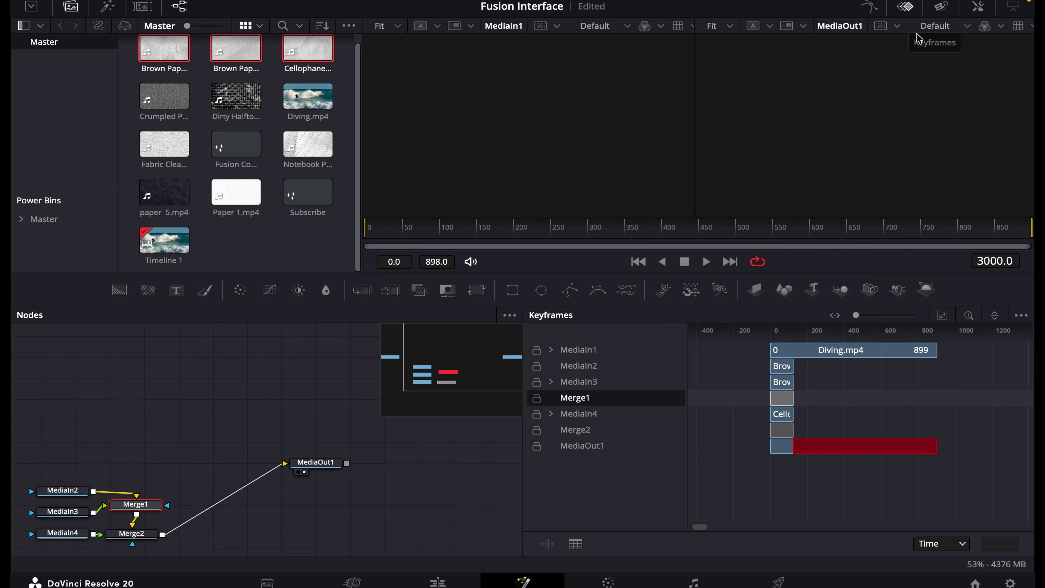
{"action": "left_click", "coordinate": [907, 9]}
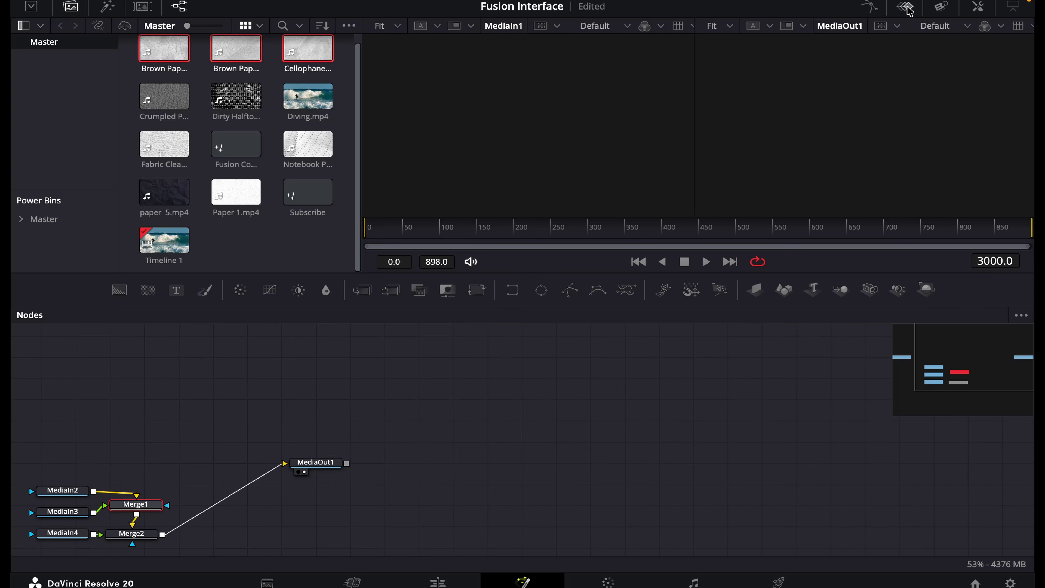
{"action": "left_click", "coordinate": [907, 8]}
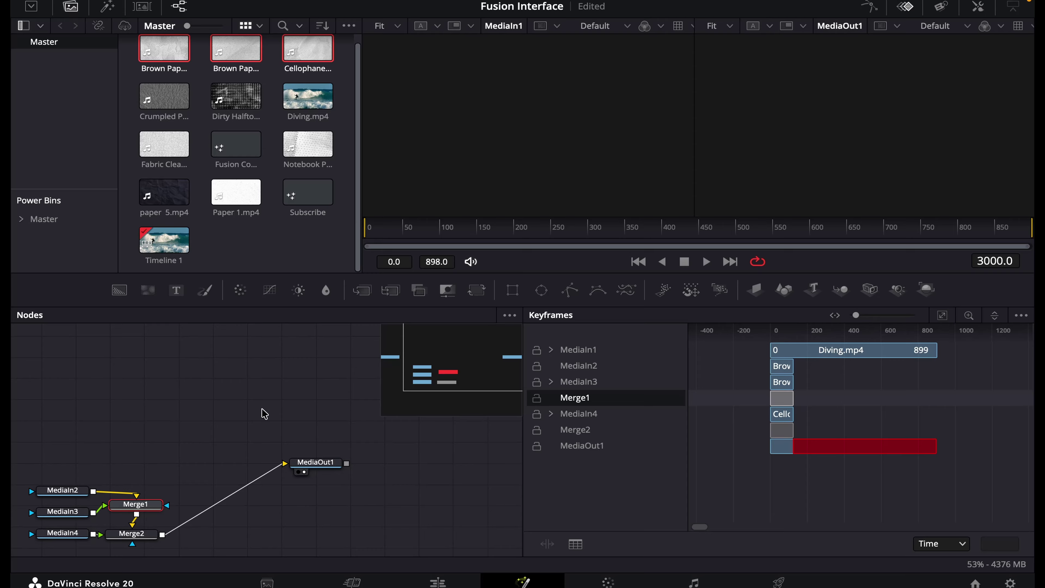
- Select the connected nodes from MediaIn2 to MediaOut1 together and reposition the group in the node graph
{"action": "left_click_drag", "start_coordinate": [308, 391], "coordinate": [46, 551]}
{"action": "left_click_drag", "start_coordinate": [65, 514], "coordinate": [67, 436]}
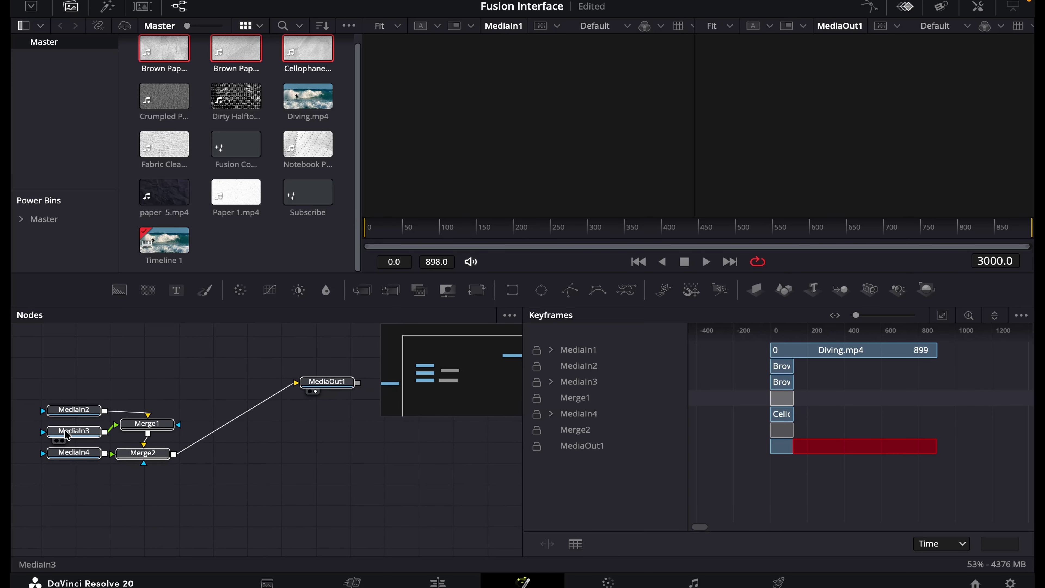
{"action": "left_click", "coordinate": [67, 435]}
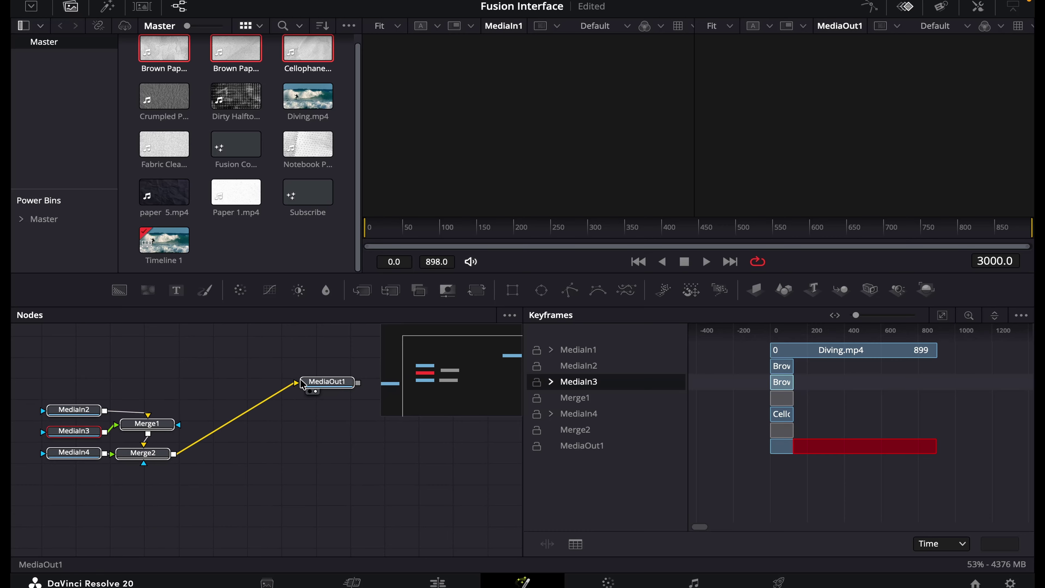
{"action": "left_click_drag", "start_coordinate": [86, 363], "coordinate": [68, 468]}
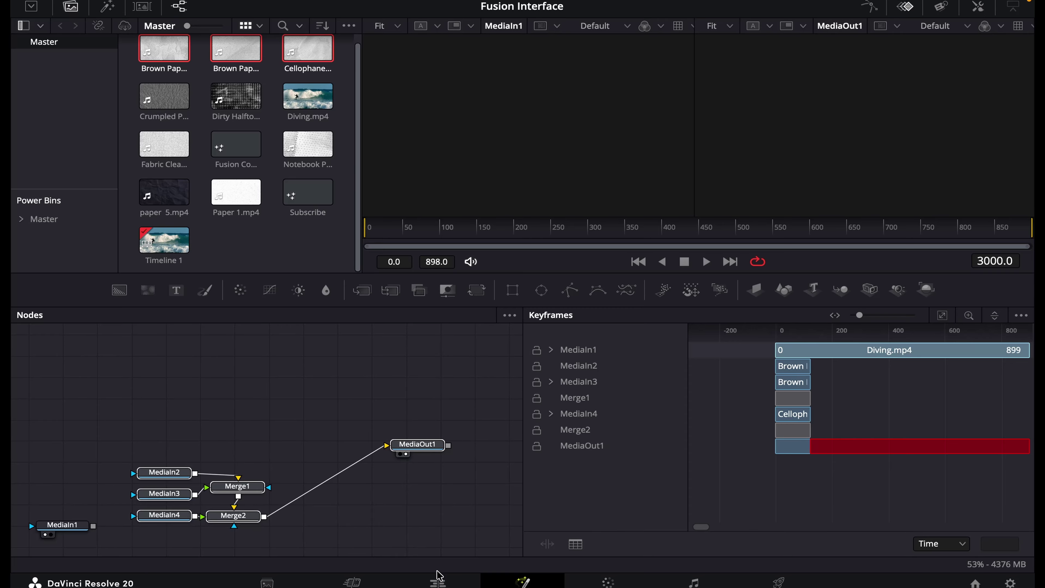
- Check the Diving.mp4 clip on the Edit page timeline and return to the Fusion page
{"action": "key", "text": "shift+4"}
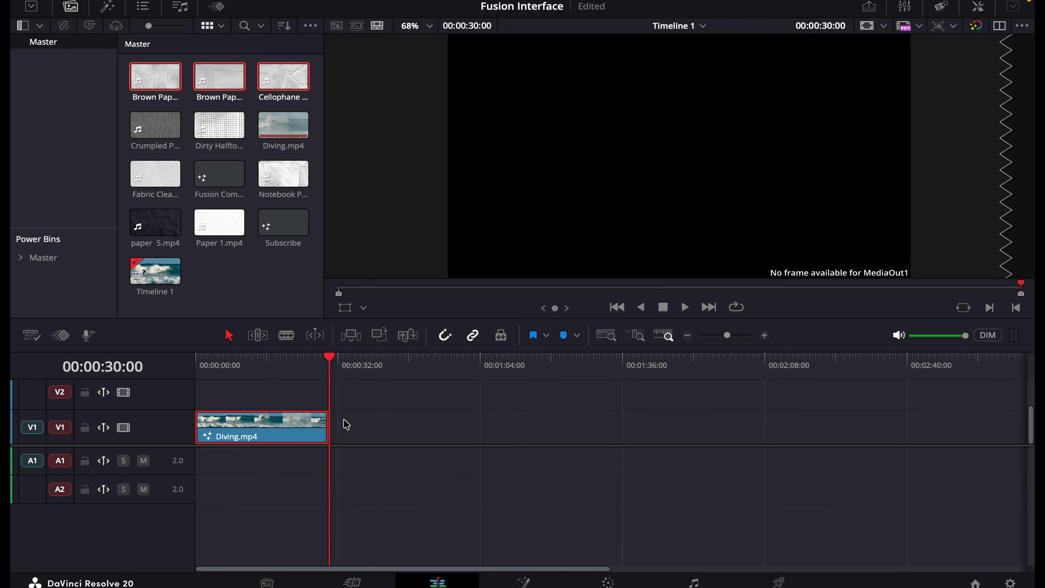
{"action": "left_click", "coordinate": [529, 582]}
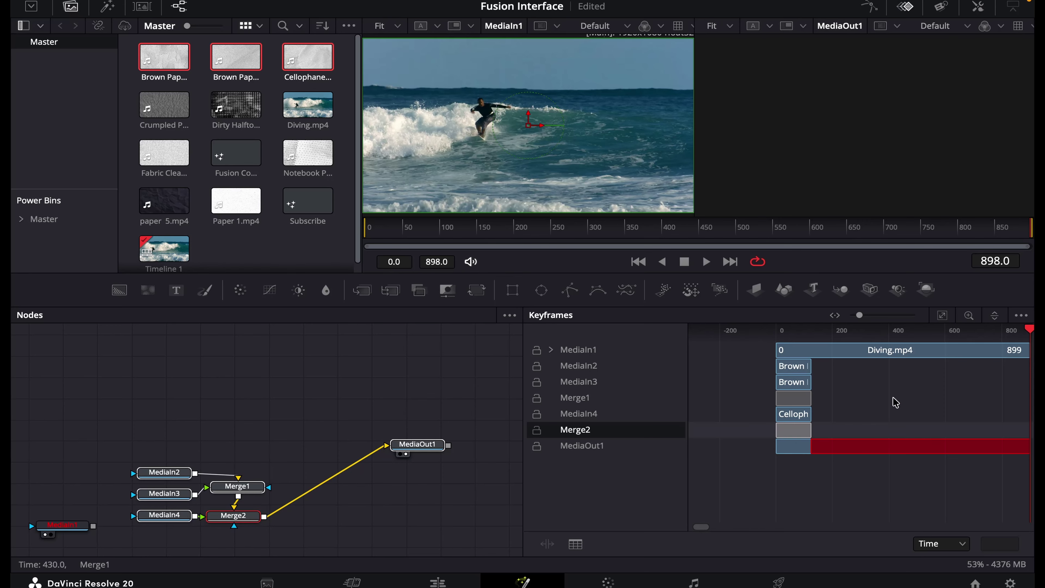
- Hide the Keyframes editor and show the Metadata and Inspector panels together
{"action": "left_click", "coordinate": [905, 7]}
{"action": "left_click", "coordinate": [942, 8]}
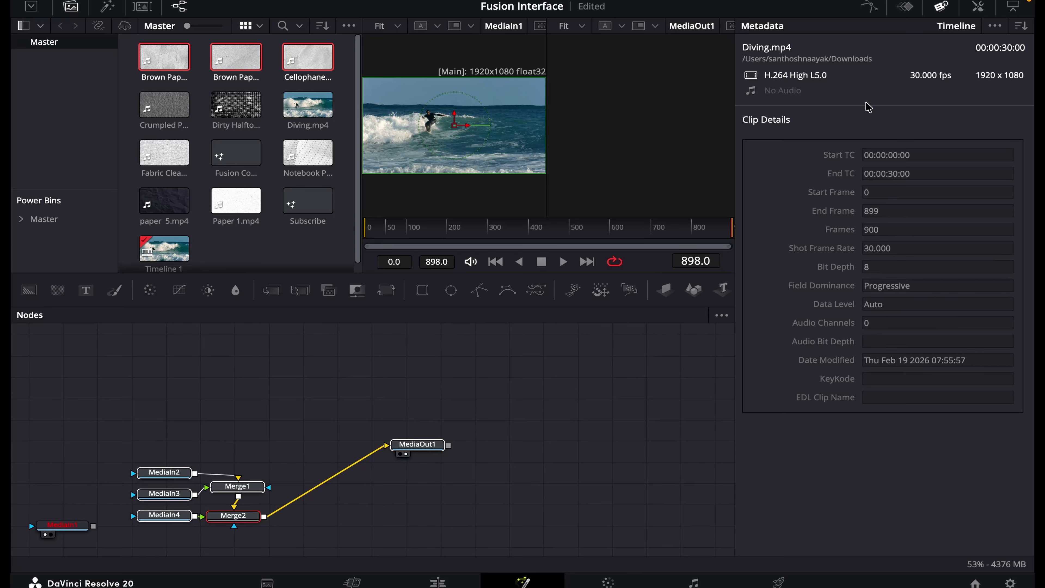
{"action": "left_click", "coordinate": [972, 7]}
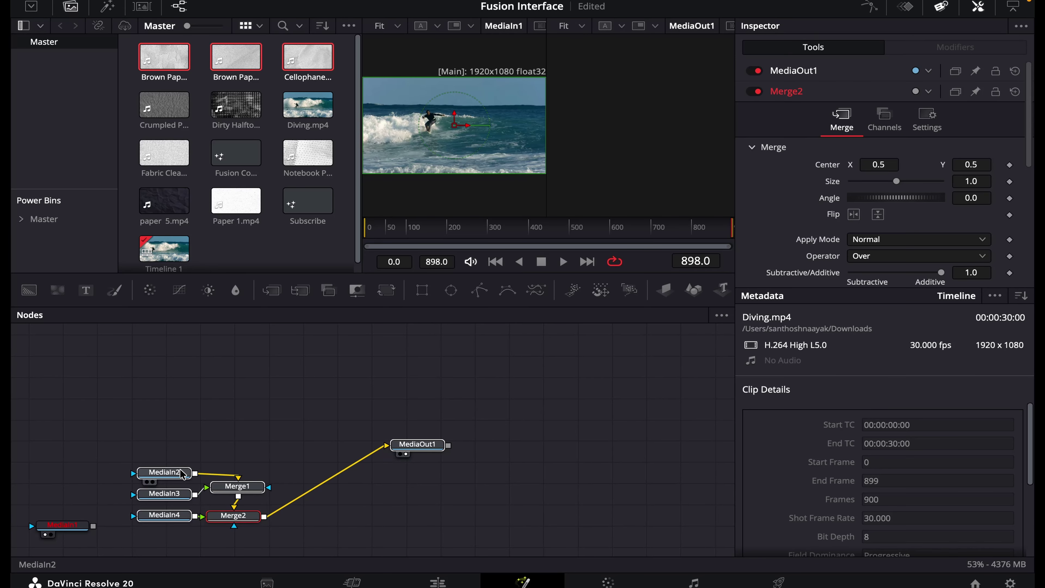
- Examine the Inspector settings of the MediaIn2 and MediaIn3 nodes, and hide the Metadata panel
{"action": "left_click", "coordinate": [167, 473]}
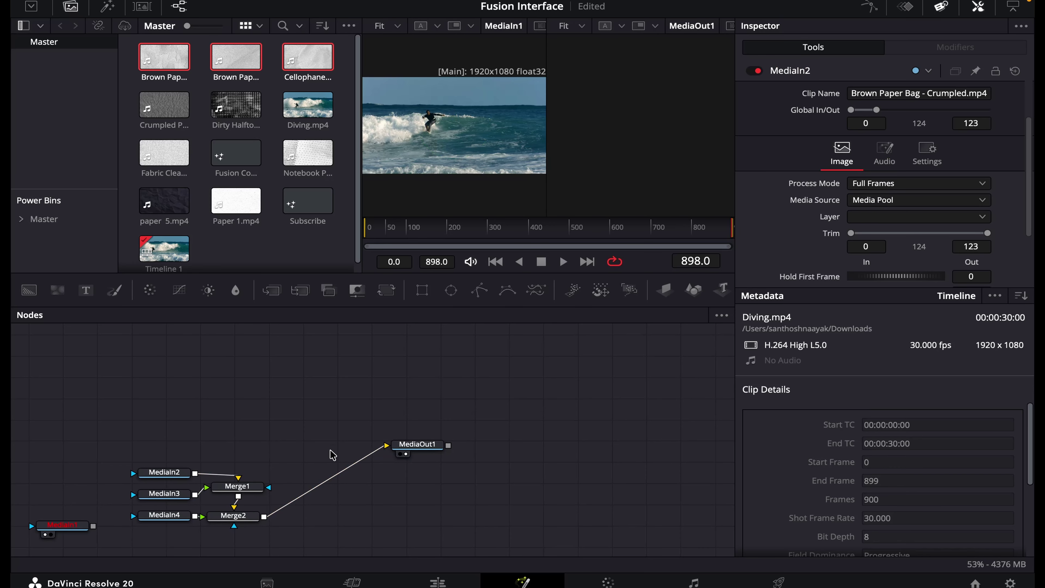
{"action": "scroll", "coordinate": [331, 455], "scroll_direction": "down", "scroll_amount": 3}
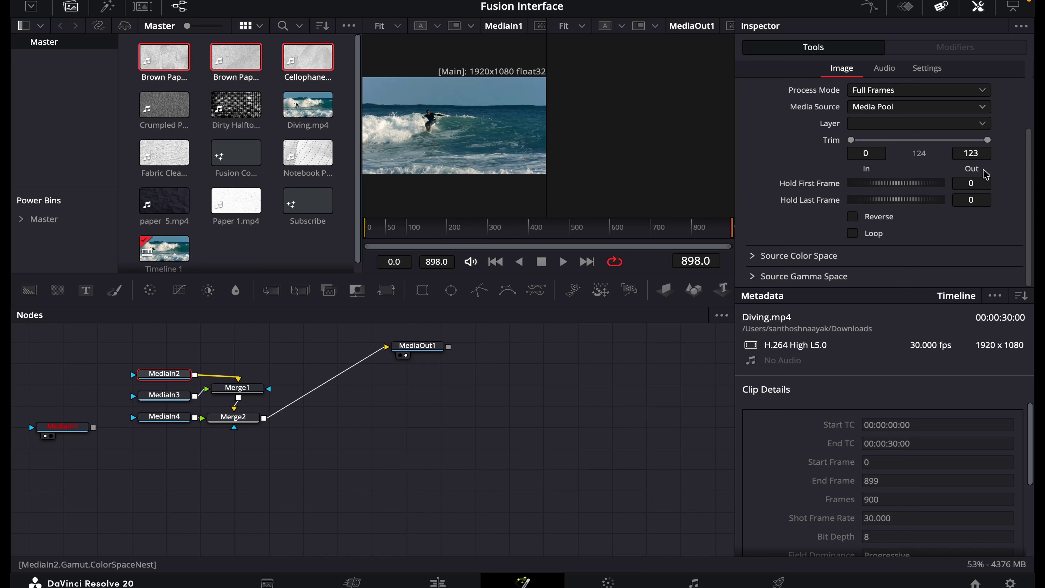
{"action": "left_click", "coordinate": [942, 7]}
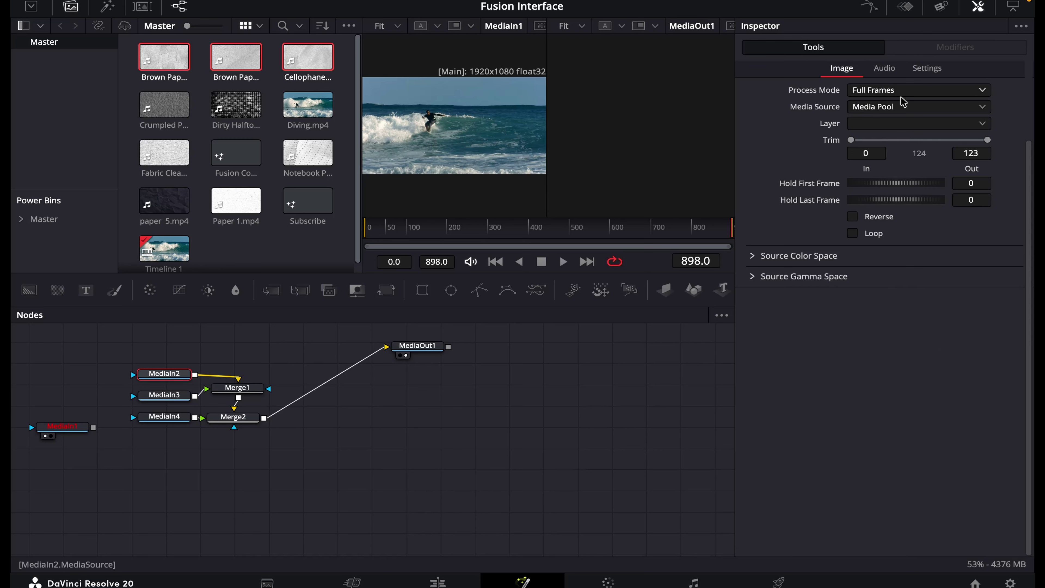
{"action": "left_click", "coordinate": [883, 69]}
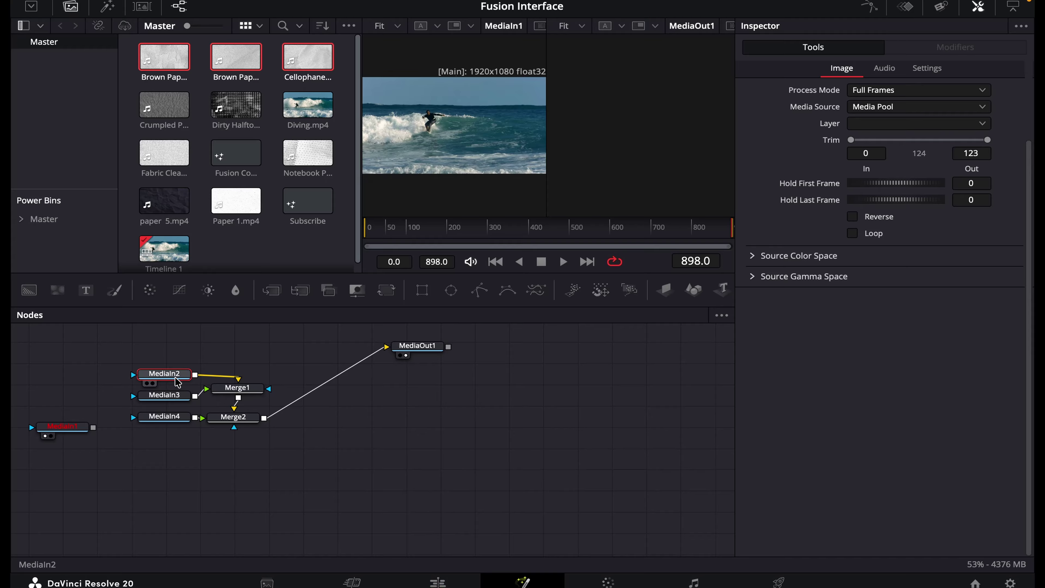
{"action": "left_click", "coordinate": [171, 395]}
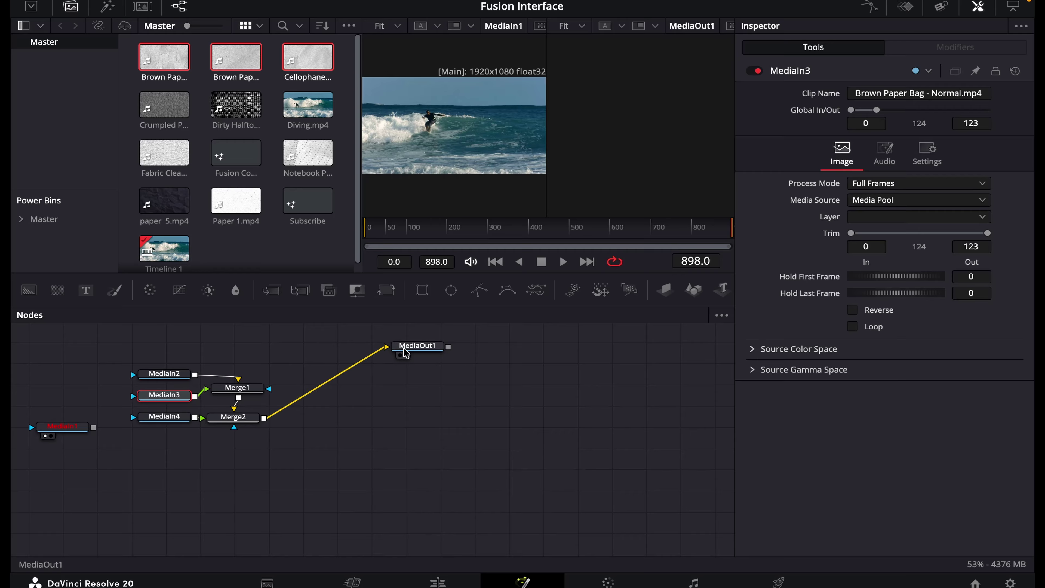
- Move MediaOut1 farther from Merge2, and insert a Transform node followed by a Color Corrector node between them
{"action": "left_click_drag", "start_coordinate": [417, 346], "coordinate": [564, 404]}
{"action": "left_click_drag", "start_coordinate": [416, 411], "coordinate": [415, 411]}
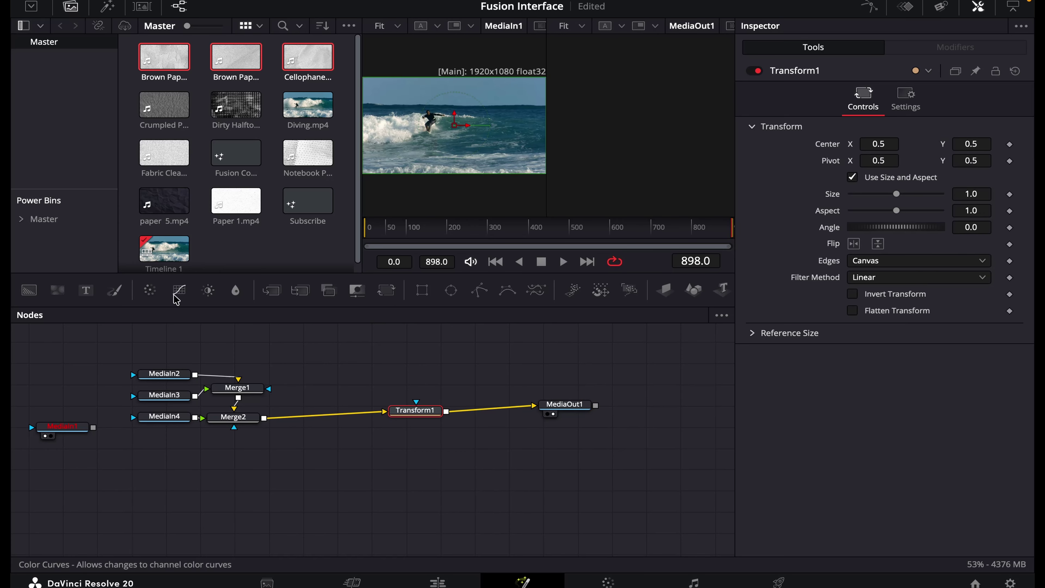
{"action": "left_click_drag", "start_coordinate": [153, 293], "coordinate": [489, 406]}
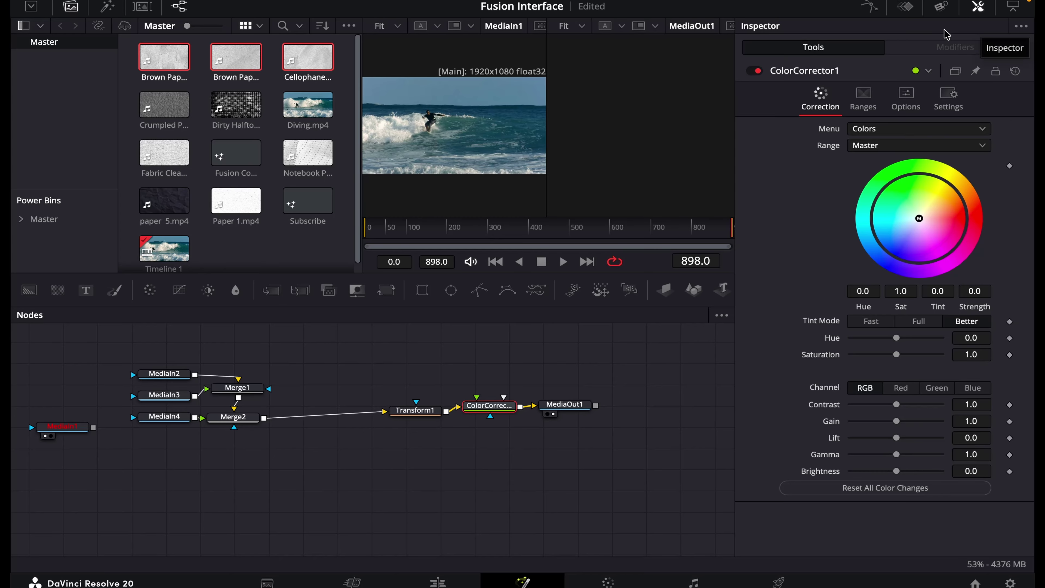
- Toggle the Inspector between full and half height, leaving it at half height
{"action": "left_click", "coordinate": [1014, 7]}
{"action": "left_click", "coordinate": [1015, 7]}
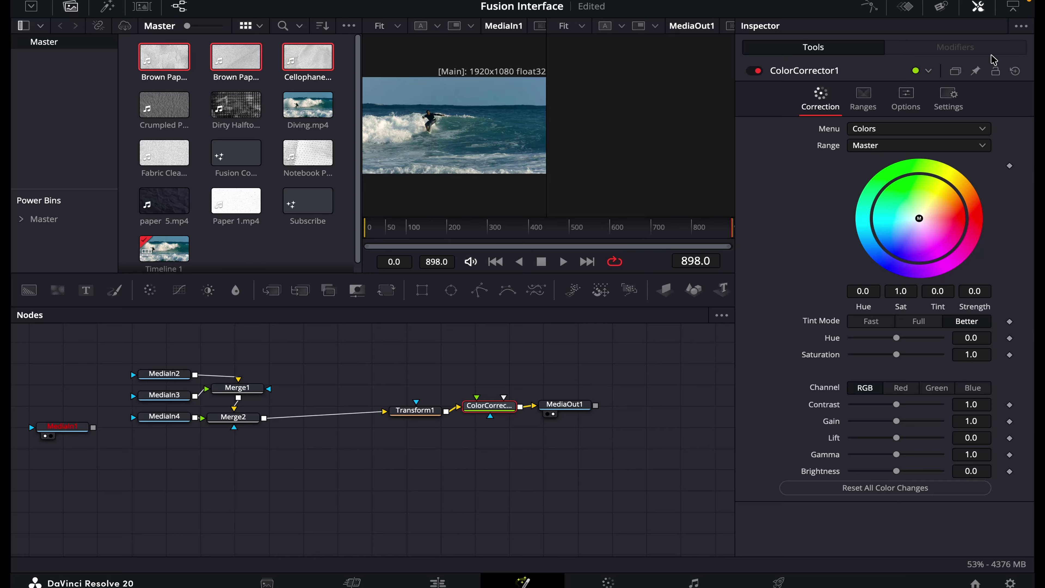
{"action": "left_click", "coordinate": [1014, 11]}
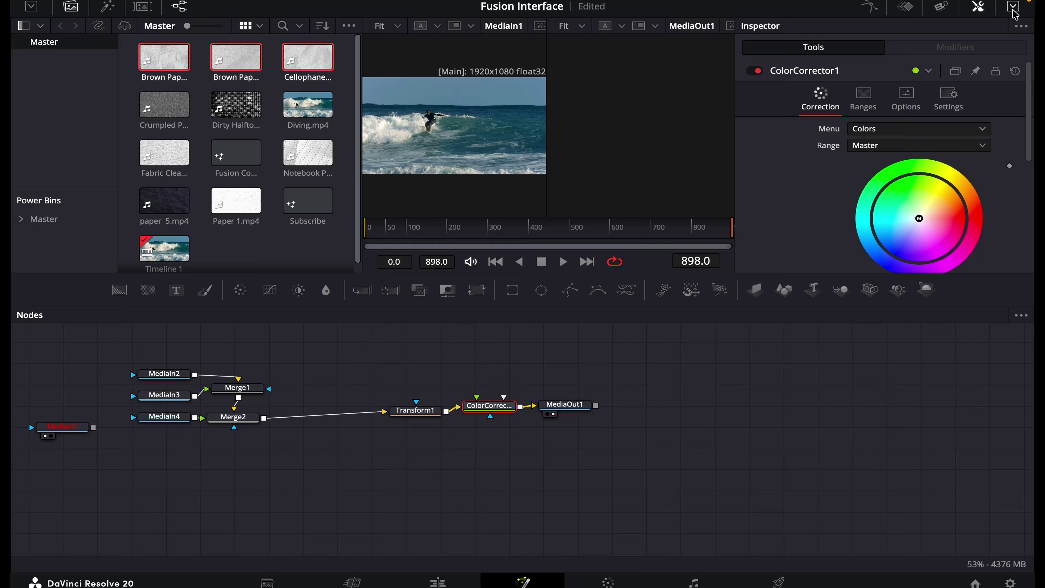
{"action": "left_click", "coordinate": [1014, 11]}
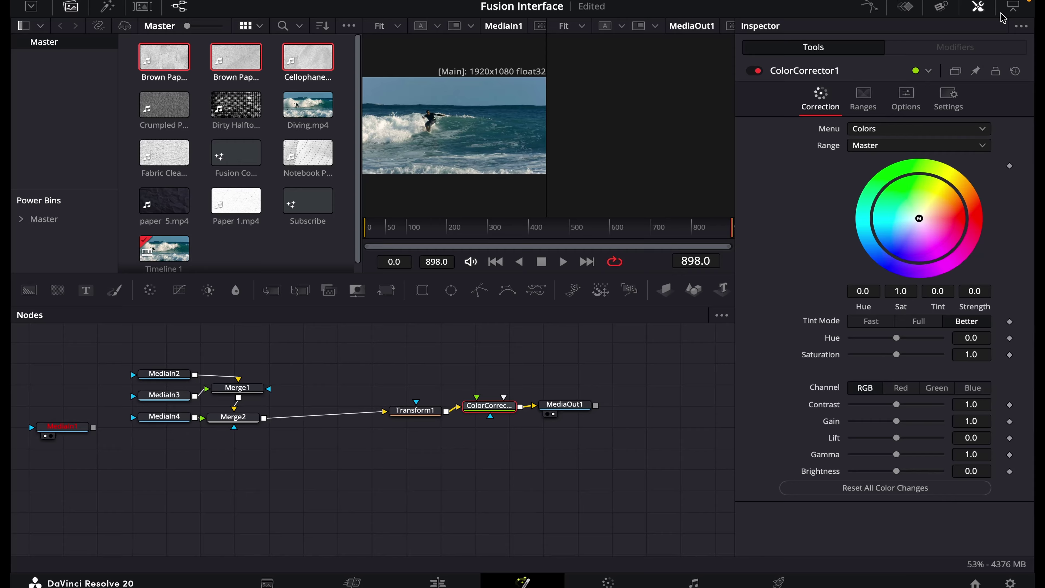
{"action": "left_click", "coordinate": [1012, 6]}
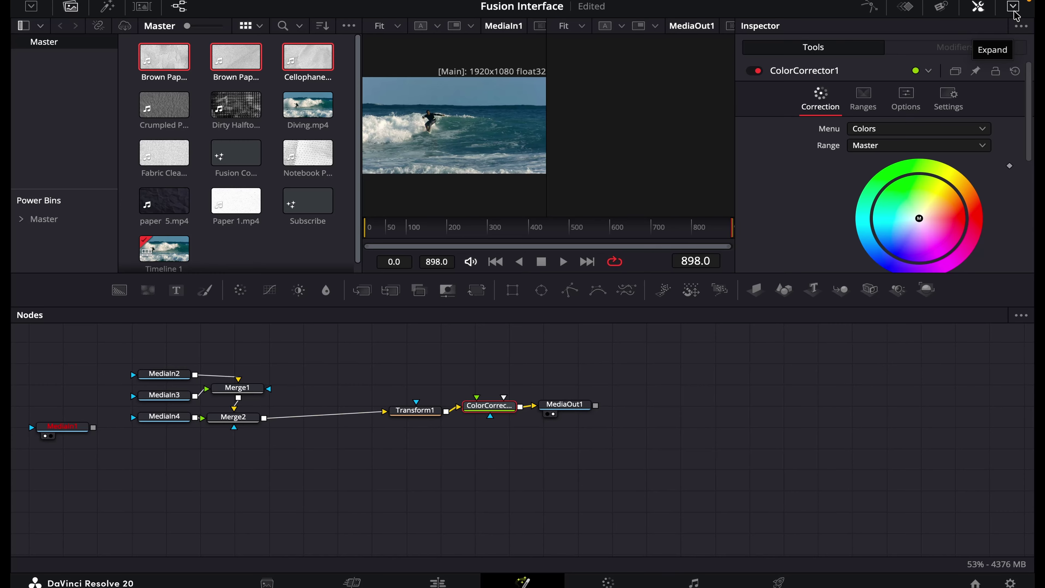
- Show the Effects library at half height in place of the media pool, and expand the Inspector to full height
{"action": "left_click", "coordinate": [32, 11]}
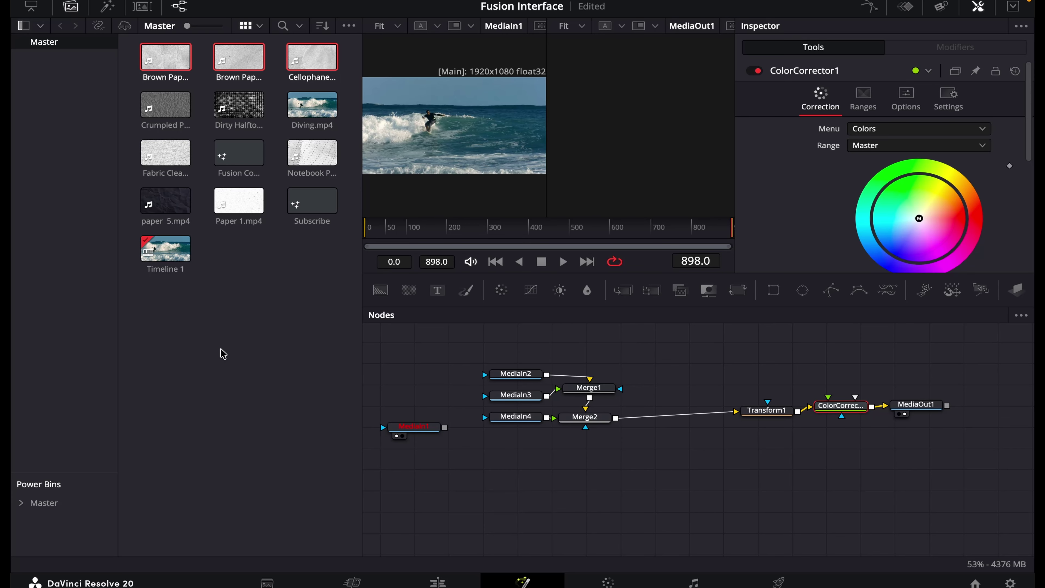
{"action": "left_click", "coordinate": [108, 7]}
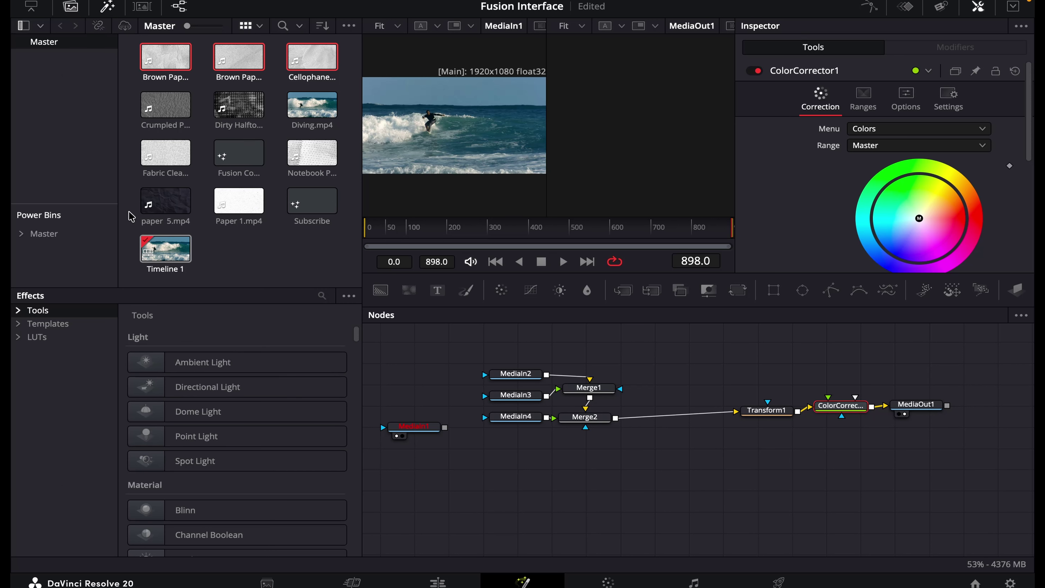
{"action": "left_click", "coordinate": [32, 7]}
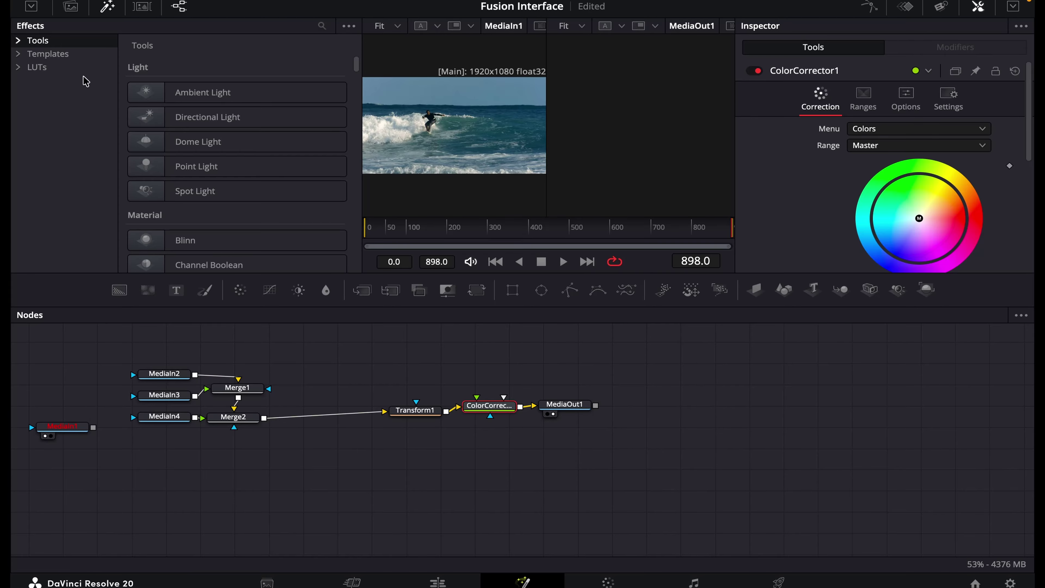
{"action": "left_click", "coordinate": [1013, 6]}
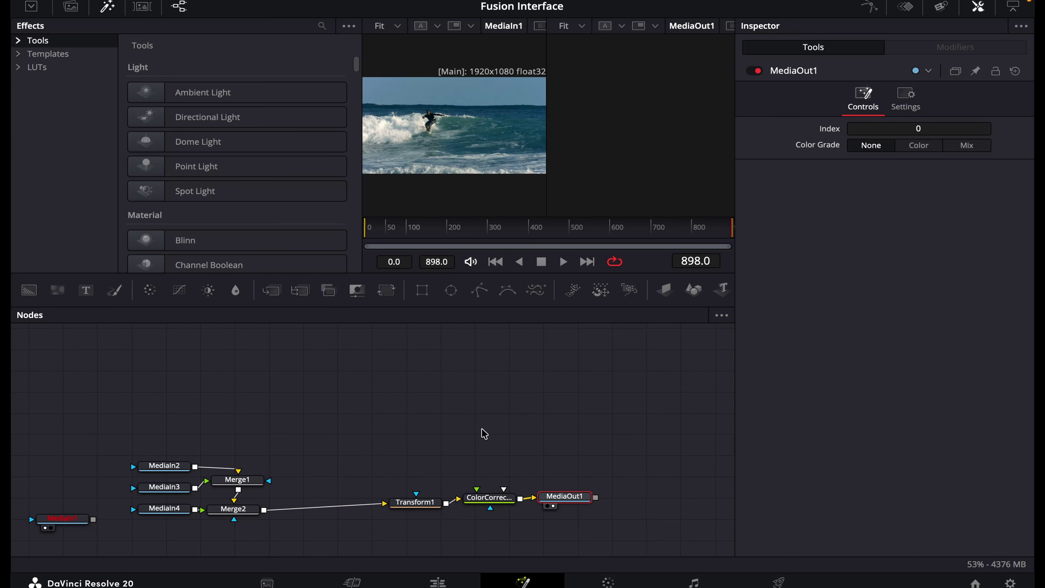
- Practise box-selecting the nodes from either end of the graph, covering the whole chain from MediaIn2 to MediaOut1
{"action": "left_click_drag", "start_coordinate": [636, 335], "coordinate": [15, 456]}
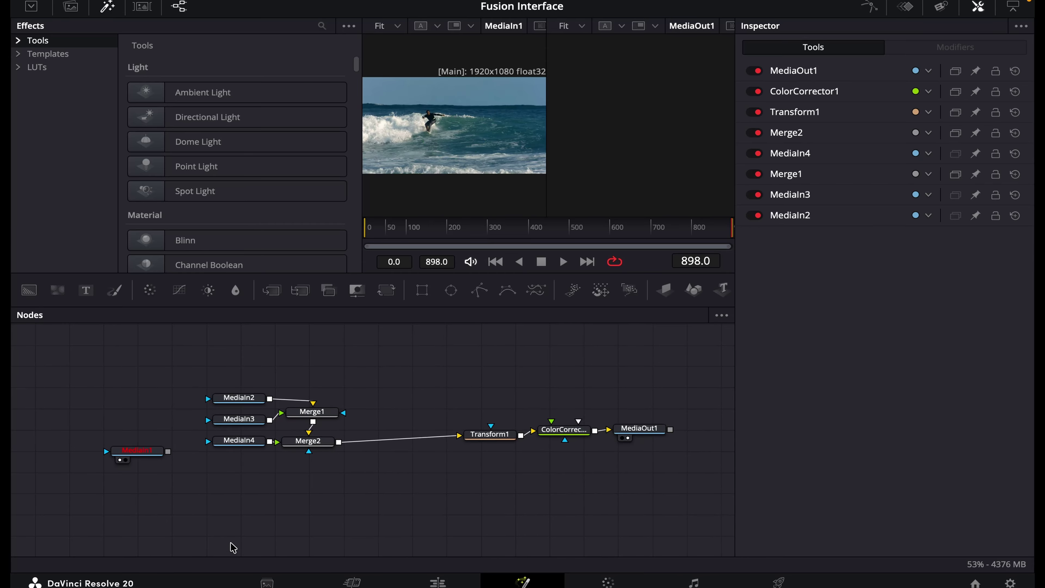
{"action": "left_click_drag", "start_coordinate": [233, 548], "coordinate": [635, 352]}
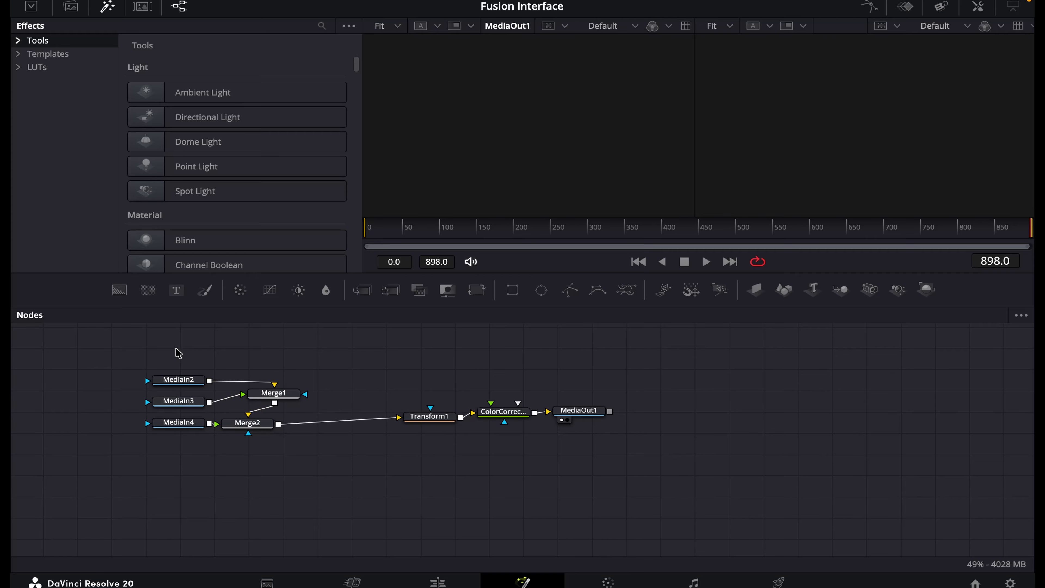
{"action": "left_click_drag", "start_coordinate": [176, 347], "coordinate": [578, 459]}
{"action": "left_click", "coordinate": [476, 471]}
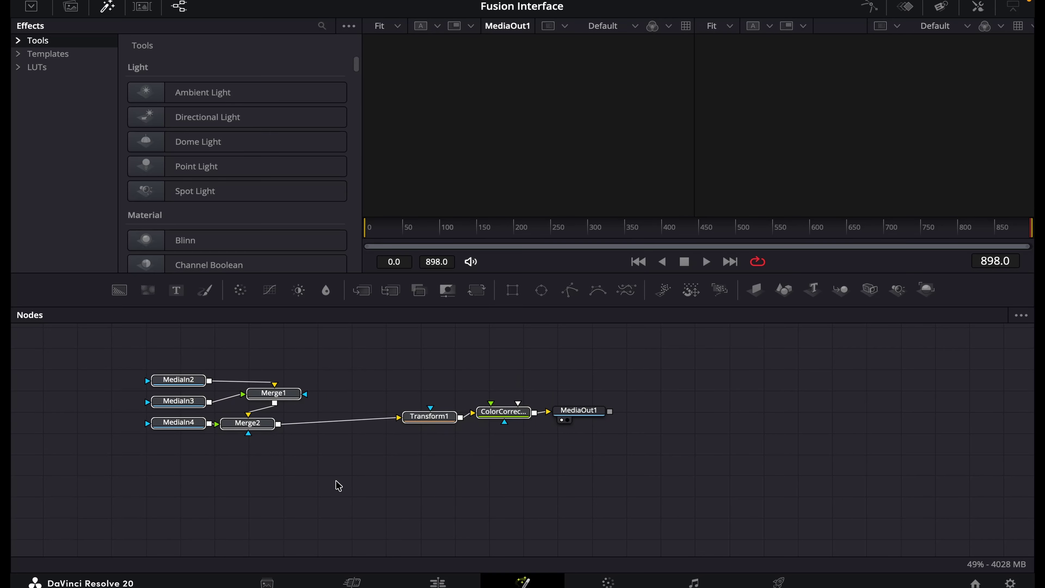
{"action": "left_click_drag", "start_coordinate": [421, 501], "coordinate": [420, 501]}
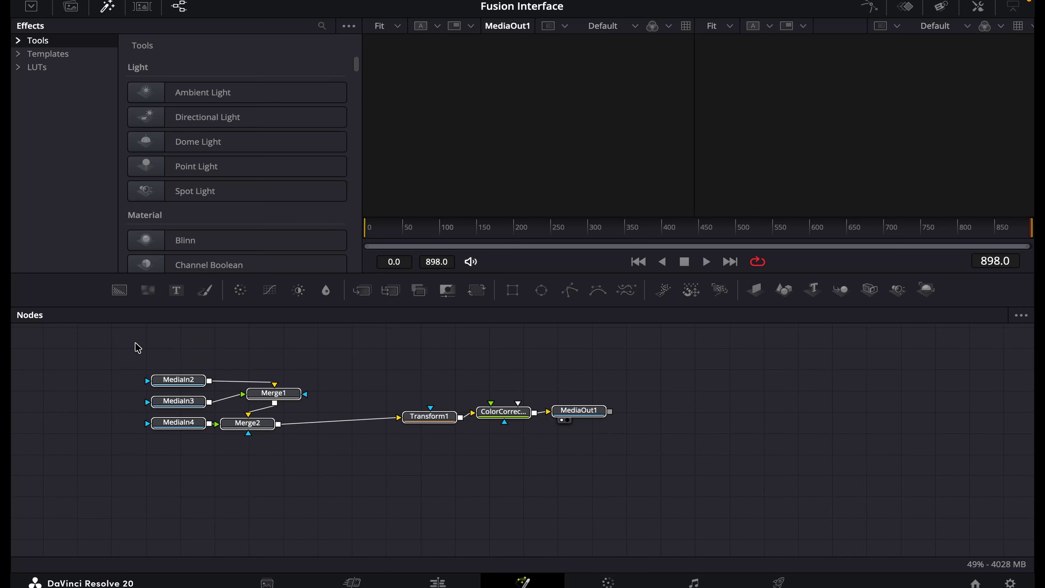
{"action": "left_click_drag", "start_coordinate": [142, 335], "coordinate": [667, 529]}
- Box-select only the Transform1 and ColorCorrector1 nodes, and reselect and reposition the whole chain from MediaIn2 to MediaOut1
{"action": "scroll", "coordinate": [477, 440], "scroll_direction": "right", "scroll_amount": 5}
{"action": "left_click_drag", "start_coordinate": [237, 381], "coordinate": [434, 413]}
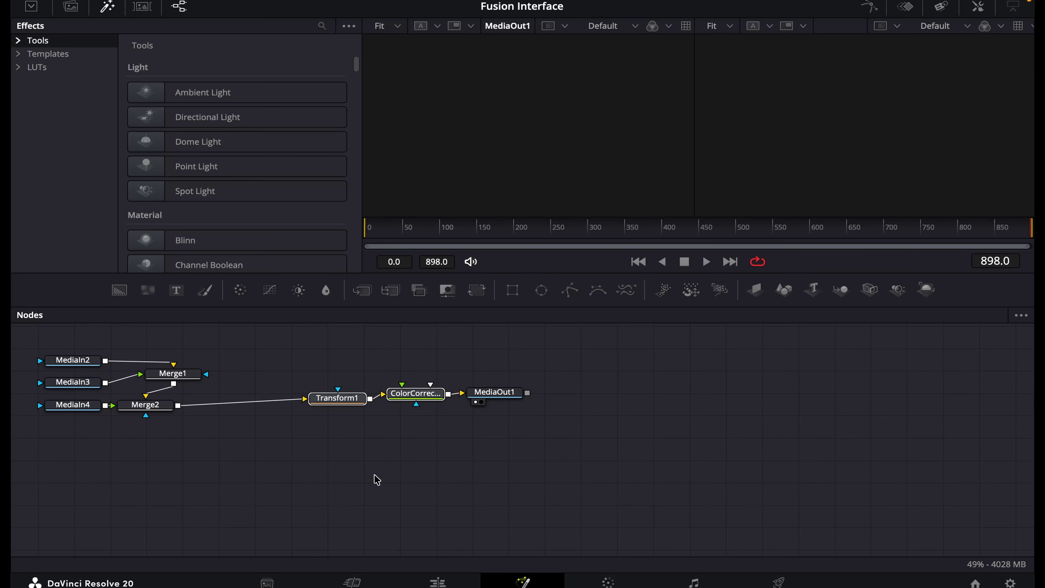
{"action": "left_click_drag", "start_coordinate": [493, 498], "coordinate": [71, 362]}
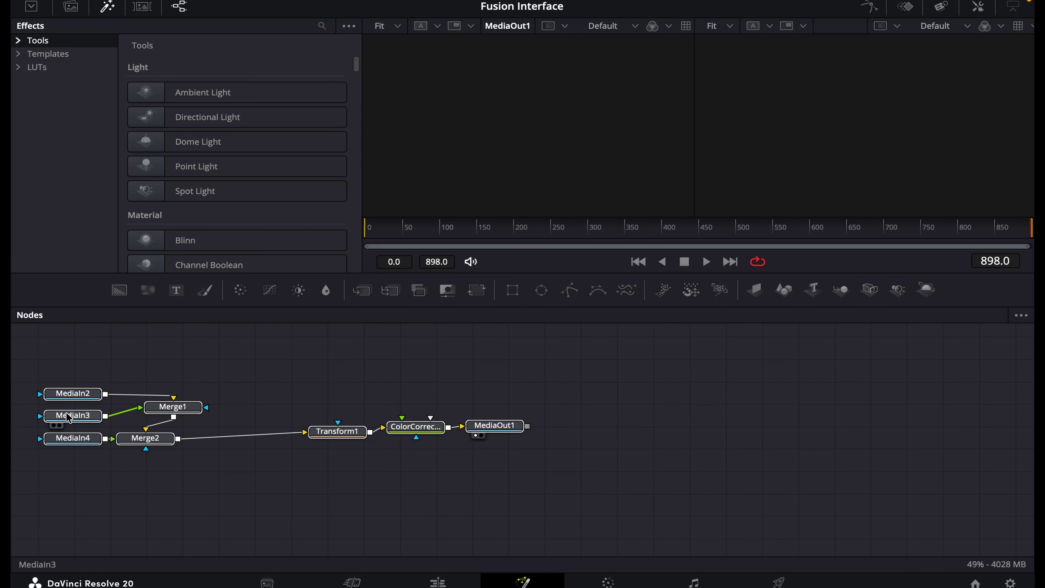
- Move the selected node chain to the middle of the graph, and practise panning the graph up and down
{"action": "left_click_drag", "start_coordinate": [69, 417], "coordinate": [315, 398]}
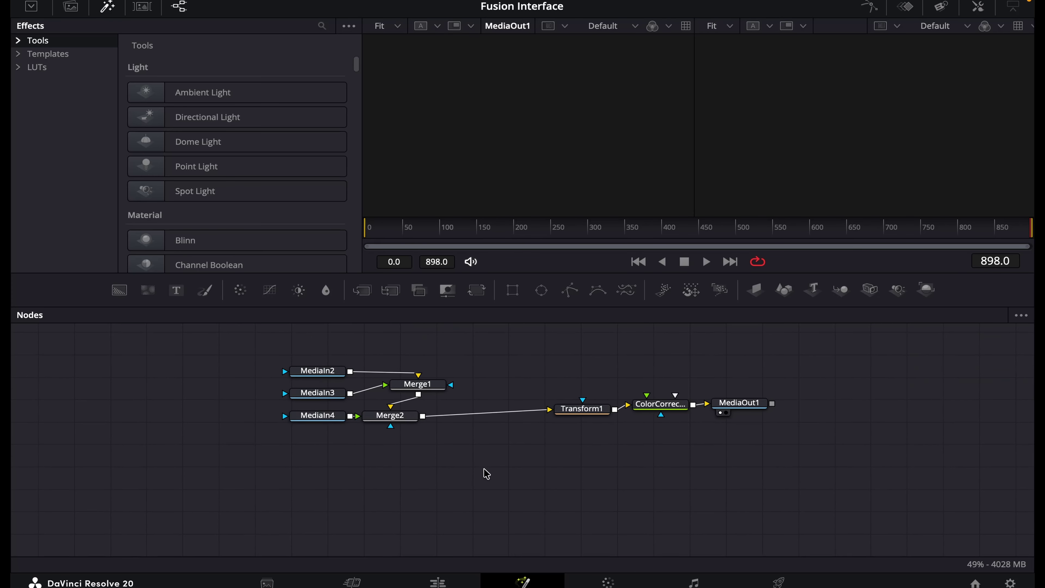
{"action": "scroll", "coordinate": [486, 473], "scroll_direction": "up", "scroll_amount": 2}
{"action": "scroll", "coordinate": [488, 472], "scroll_direction": "down", "scroll_amount": 6}
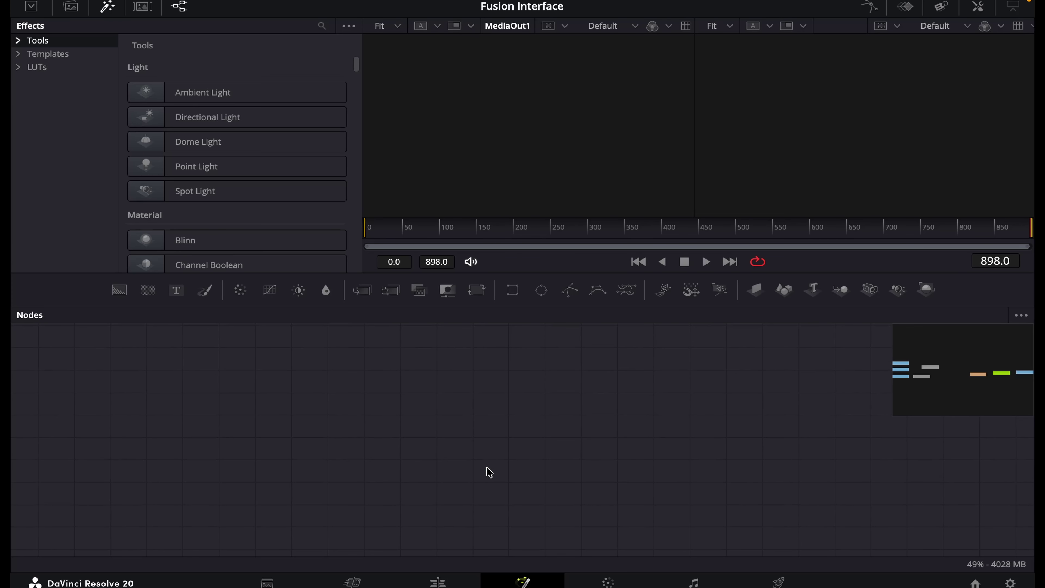
{"action": "scroll", "coordinate": [491, 469], "scroll_direction": "down", "scroll_amount": 5}
{"action": "scroll", "coordinate": [494, 465], "scroll_direction": "up", "scroll_amount": 5}
{"action": "scroll", "coordinate": [494, 465], "scroll_direction": "down", "scroll_amount": 5}
{"action": "scroll", "coordinate": [494, 465], "scroll_direction": "up", "scroll_amount": 5}
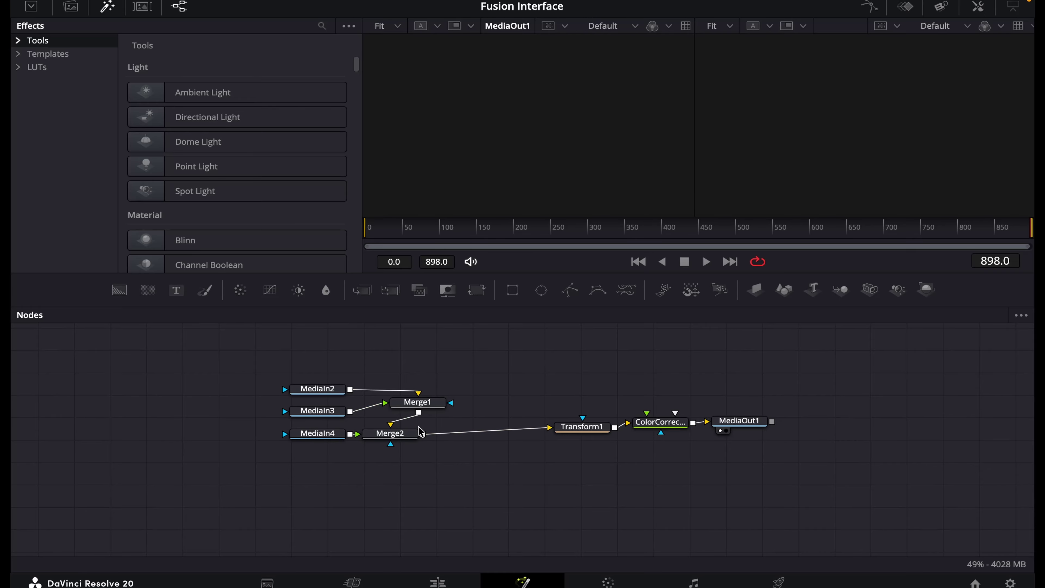
- Practise zooming the node graph in and out around the chain from MediaIn2 to MediaOut1
{"action": "scroll", "coordinate": [468, 432], "scroll_direction": "up", "scroll_amount": 8}
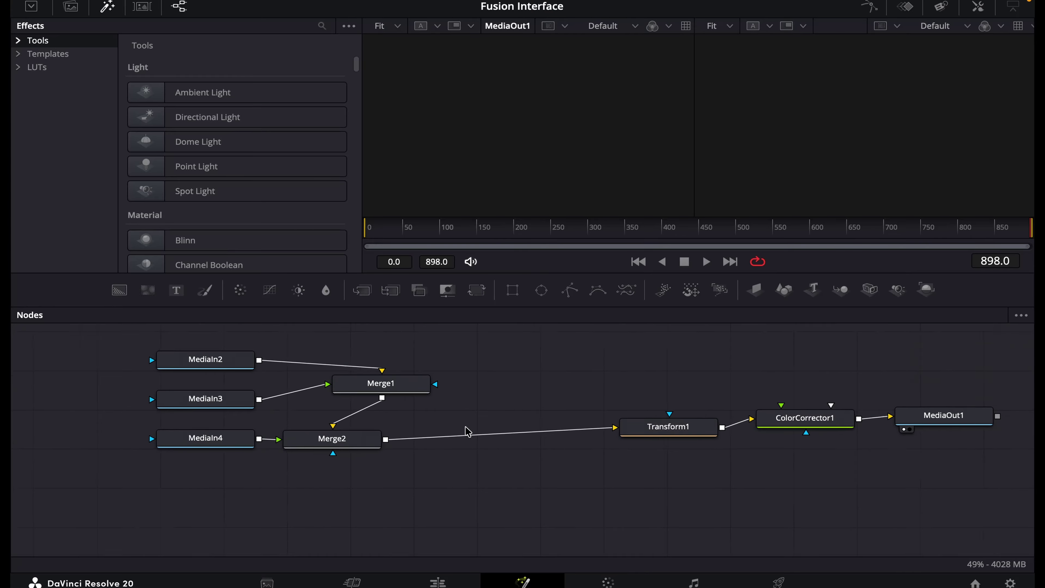
{"action": "scroll", "coordinate": [464, 428], "scroll_direction": "down", "scroll_amount": 8}
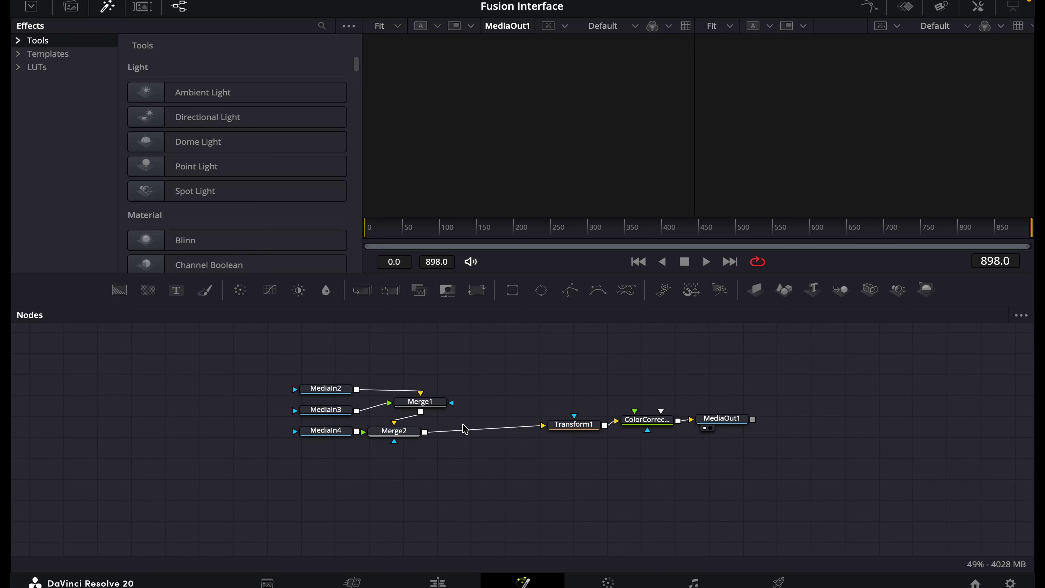
{"action": "scroll", "coordinate": [464, 428], "scroll_direction": "up", "scroll_amount": 5}
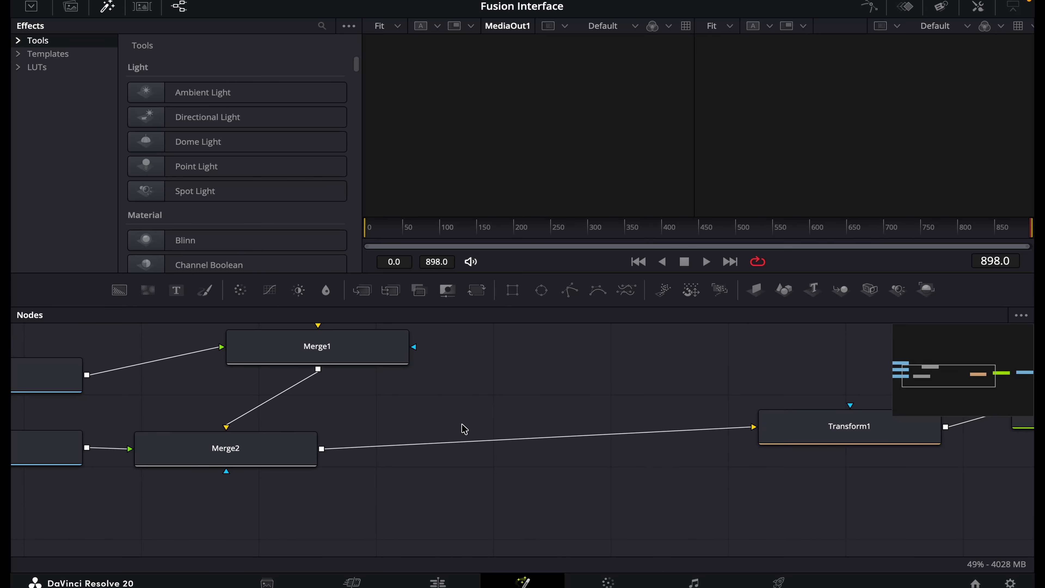
{"action": "scroll", "coordinate": [464, 429], "scroll_direction": "down", "scroll_amount": 6}
{"action": "scroll", "coordinate": [463, 429], "scroll_direction": "up", "scroll_amount": 3}
{"action": "scroll", "coordinate": [462, 428], "scroll_direction": "up", "scroll_amount": 4}
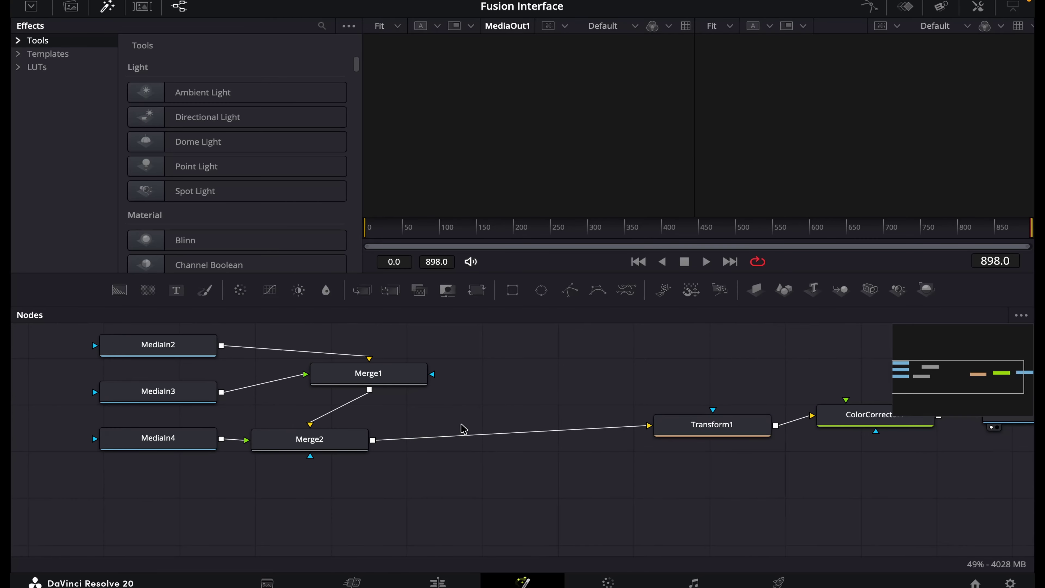
{"action": "scroll", "coordinate": [463, 429], "scroll_direction": "down", "scroll_amount": 7}
{"action": "scroll", "coordinate": [463, 429], "scroll_direction": "up", "scroll_amount": 4}
{"action": "scroll", "coordinate": [463, 429], "scroll_direction": "down", "scroll_amount": 5}
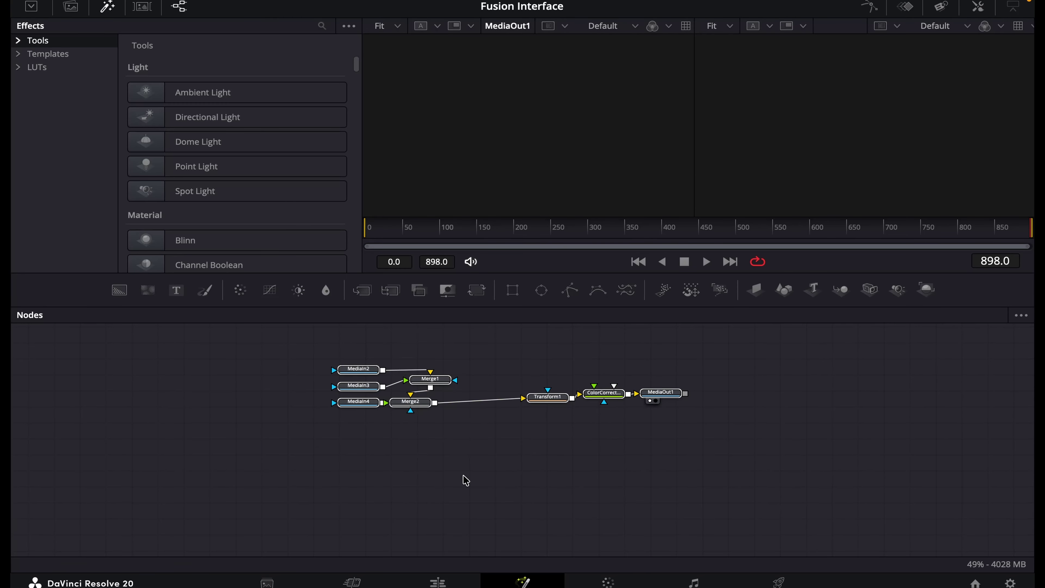
- Box-select the node chain, and practise zooming the graph and moving across it with the navigator
{"action": "left_click_drag", "start_coordinate": [304, 357], "coordinate": [678, 444]}
{"action": "scroll", "coordinate": [531, 468], "scroll_direction": "up", "scroll_amount": 2}
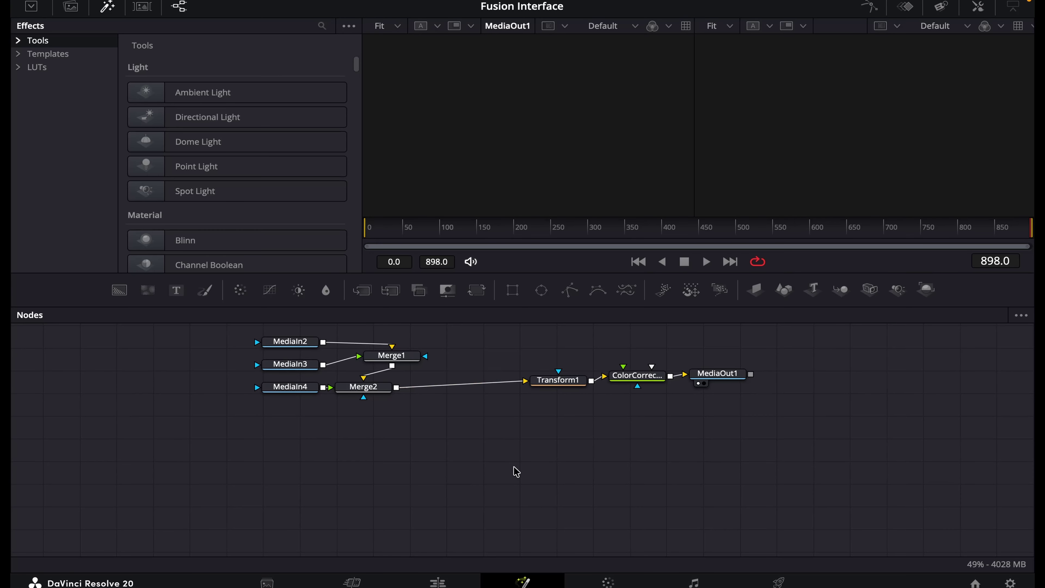
{"action": "scroll", "coordinate": [516, 472], "scroll_direction": "down", "scroll_amount": 3}
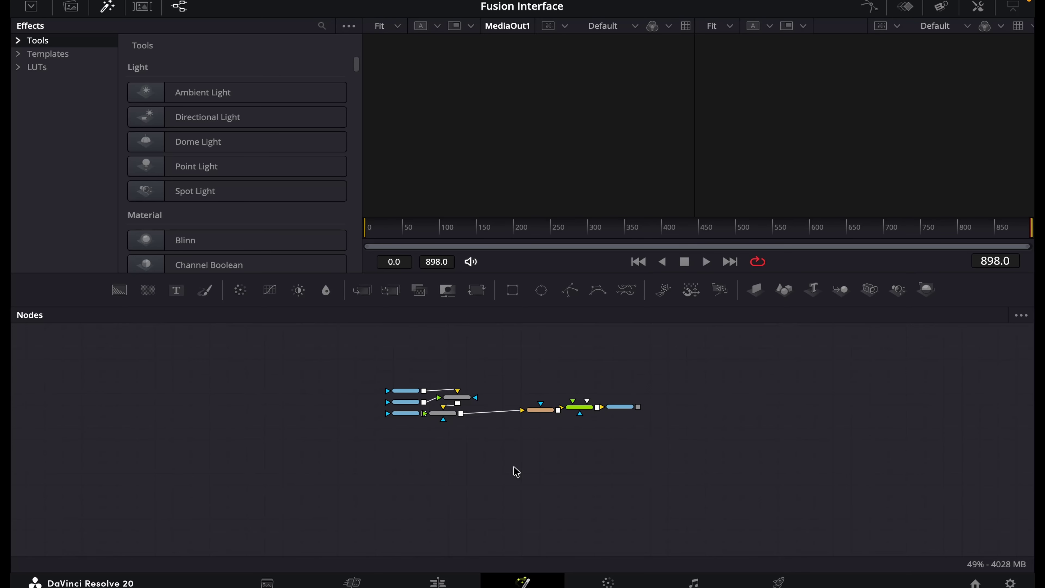
{"action": "scroll", "coordinate": [516, 471], "scroll_direction": "up", "scroll_amount": 4}
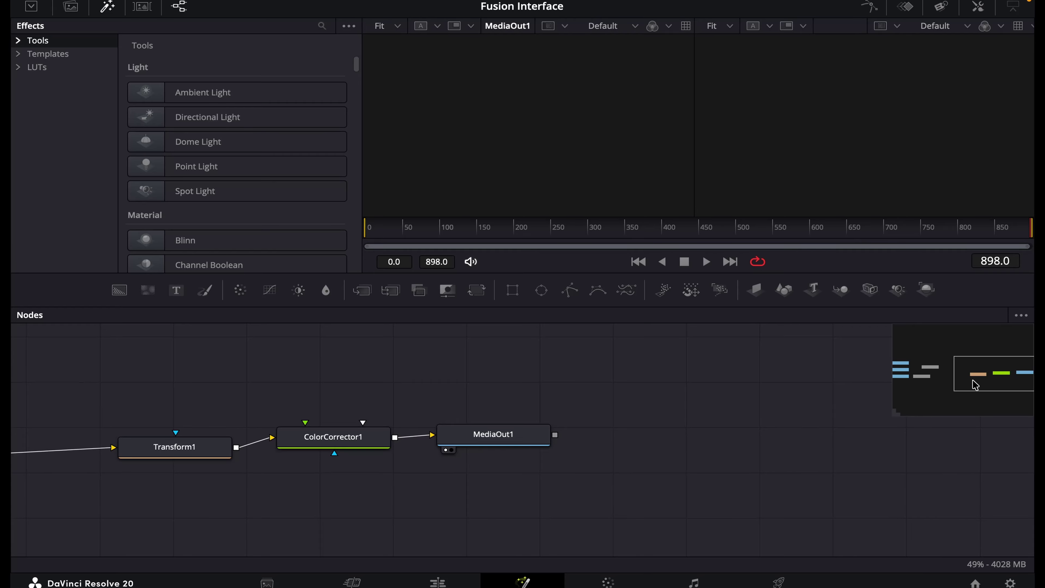
{"action": "left_click_drag", "start_coordinate": [989, 383], "coordinate": [966, 379]}
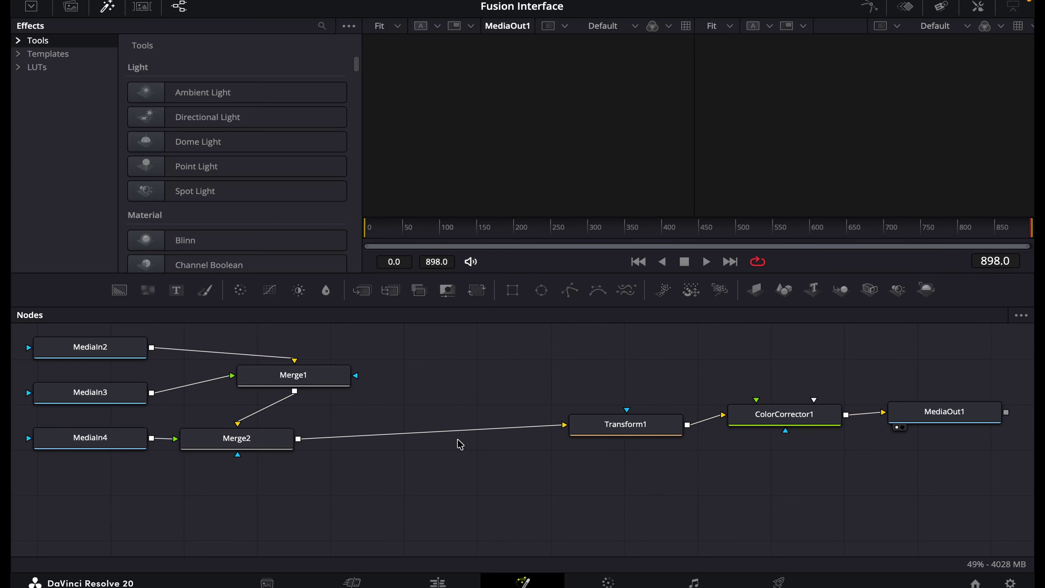
- Select the whole chain from MediaIn2 to MediaOut1 and delete it to empty the node graph
{"action": "scroll", "coordinate": [642, 476], "scroll_direction": "down", "scroll_amount": 2}
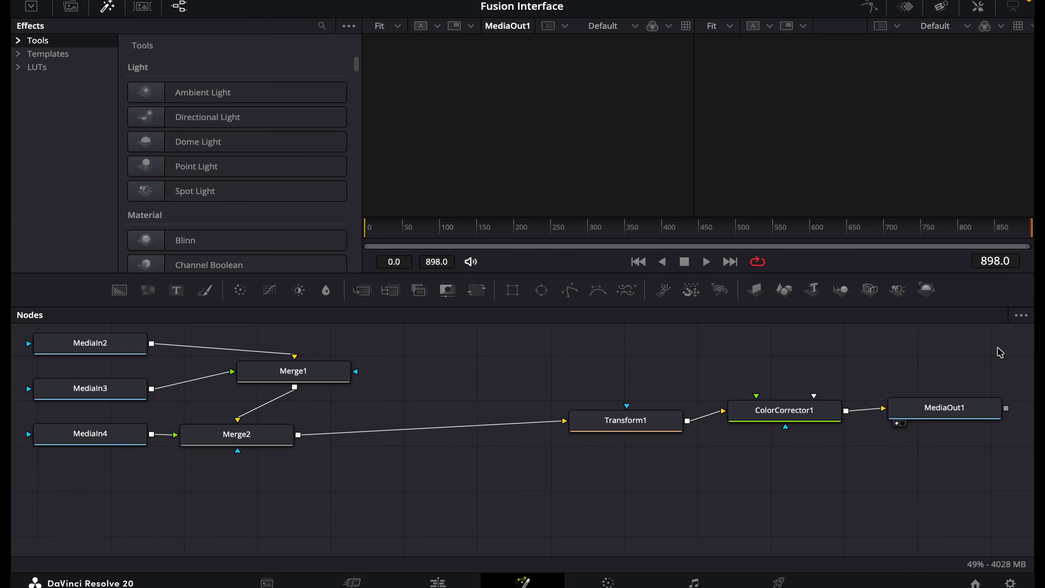
{"action": "left_click_drag", "start_coordinate": [995, 351], "coordinate": [85, 465]}
{"action": "key", "text": "Delete"}
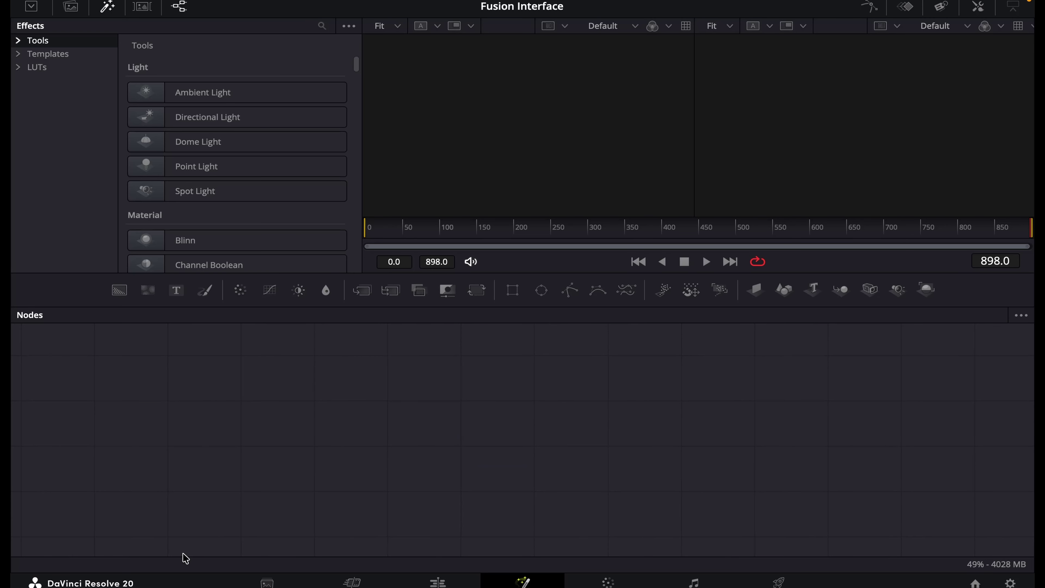
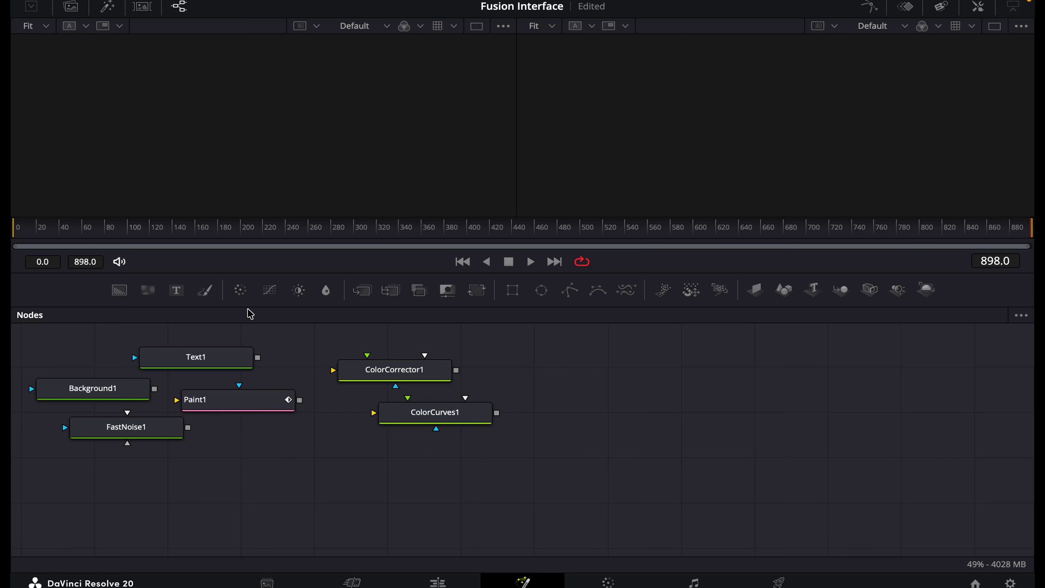
- Add another Color Curves node, a Brightness Contrast node and a Blur node beside the existing colour nodes
{"action": "left_click_drag", "start_coordinate": [266, 293], "coordinate": [501, 347]}
{"action": "left_click_drag", "start_coordinate": [299, 290], "coordinate": [538, 399]}
{"action": "left_click_drag", "start_coordinate": [240, 290], "coordinate": [577, 442]}
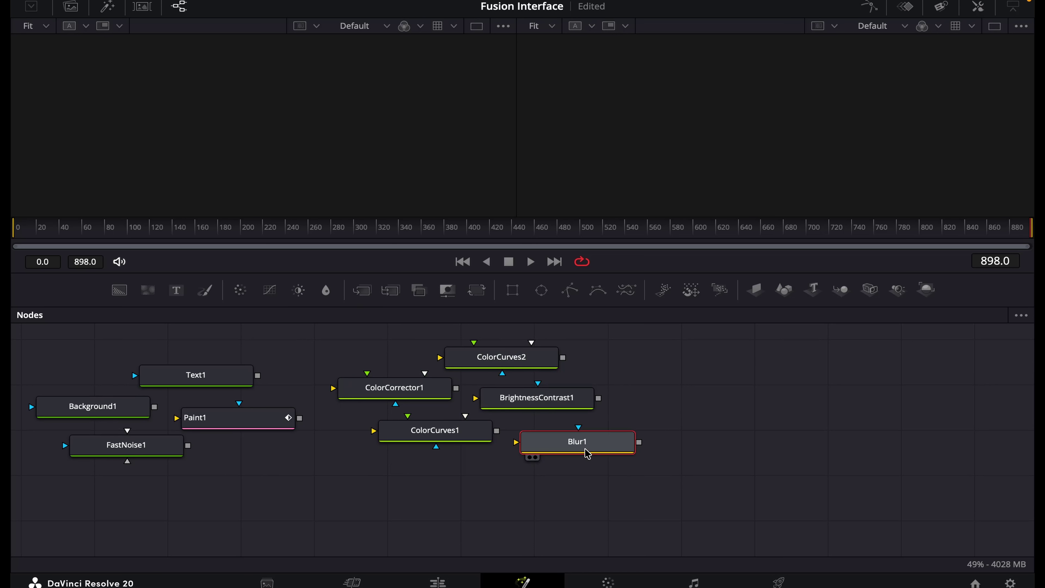
{"action": "left_click_drag", "start_coordinate": [53, 354], "coordinate": [203, 467]}
{"action": "left_click_drag", "start_coordinate": [608, 347], "coordinate": [452, 485]}
- Add Merge, MultiMerge, Channel Booleans, Matte Control and Transform nodes as a group beyond the Blur node
{"action": "scroll", "coordinate": [736, 394], "scroll_direction": "right", "scroll_amount": 10}
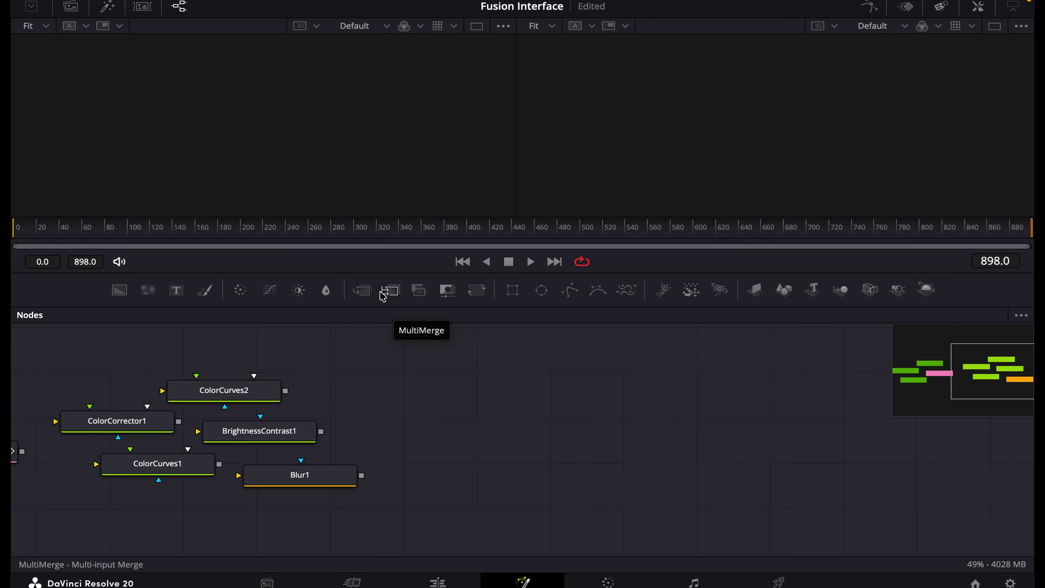
{"action": "left_click_drag", "start_coordinate": [365, 296], "coordinate": [407, 379]}
{"action": "left_click_drag", "start_coordinate": [390, 290], "coordinate": [423, 423]}
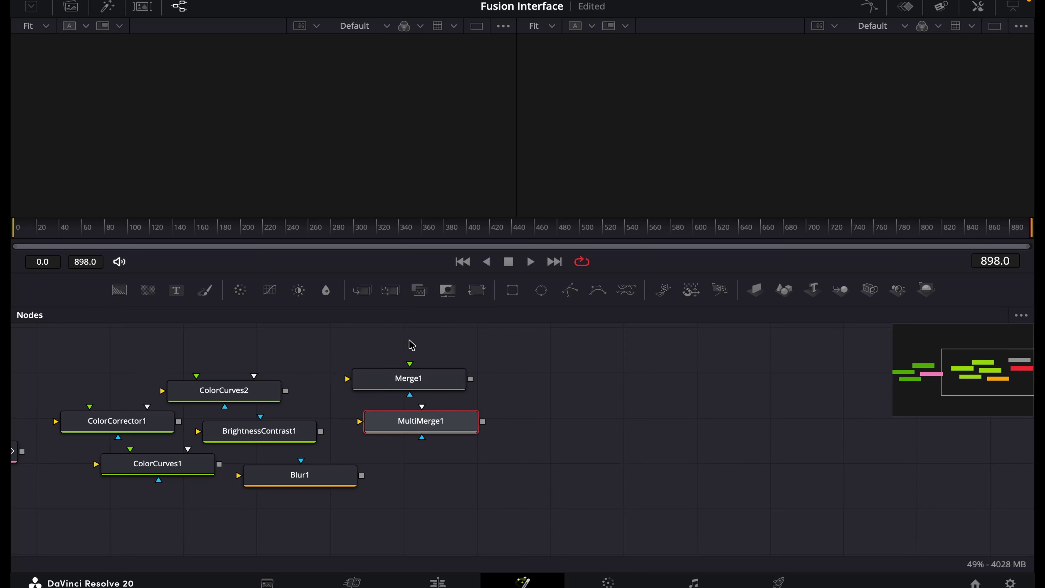
{"action": "left_click_drag", "start_coordinate": [418, 293], "coordinate": [507, 356]}
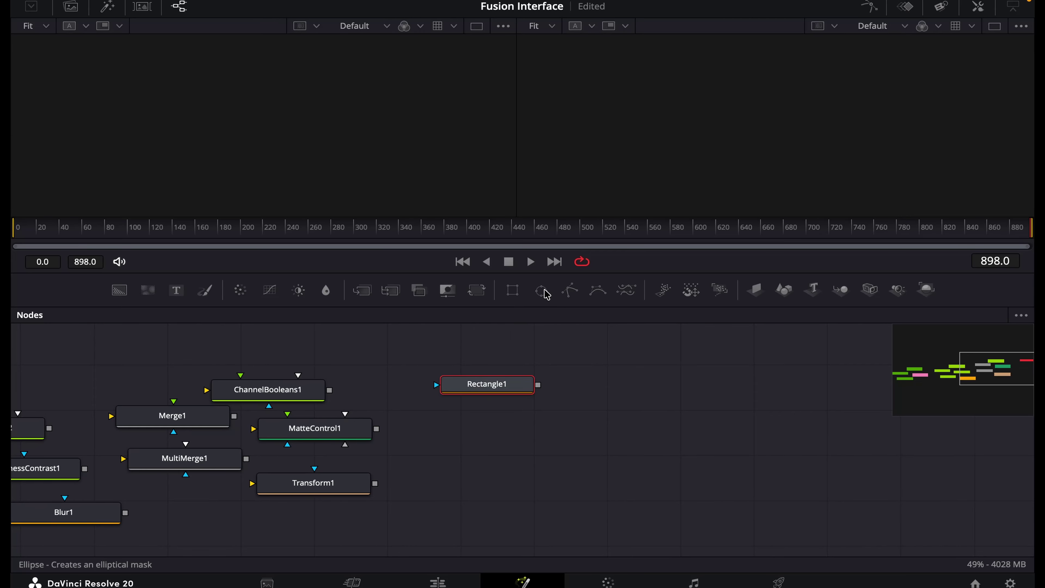
- Complete the mask group beside the Rectangle node with an Ellipse, two Polygon, a BSpline and a MultiPoly node
{"action": "left_click_drag", "start_coordinate": [542, 291], "coordinate": [514, 414]}
{"action": "left_click", "coordinate": [570, 290]}
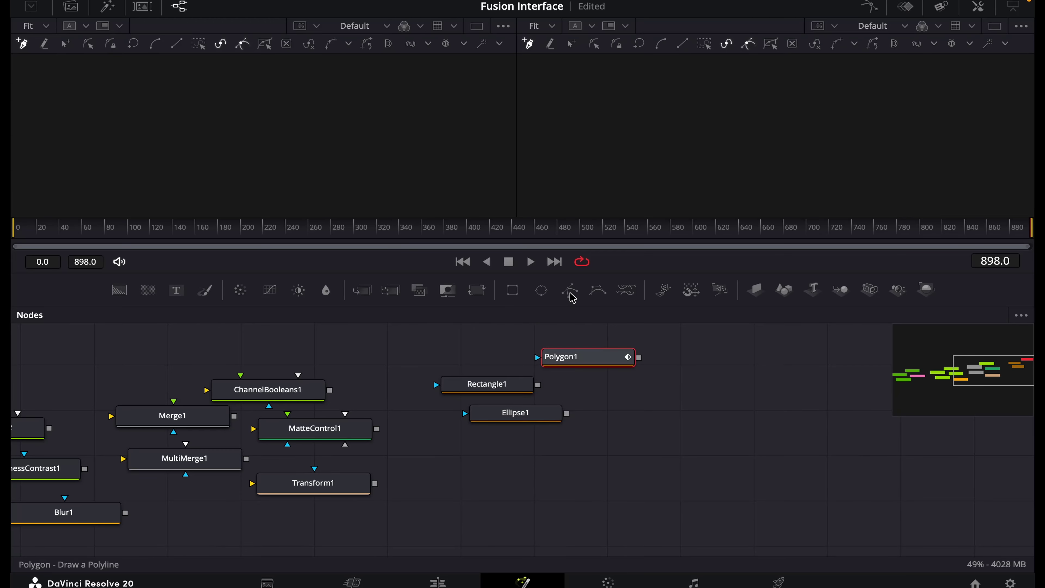
{"action": "left_click", "coordinate": [570, 290]}
{"action": "left_click", "coordinate": [598, 290]}
{"action": "left_click_drag", "start_coordinate": [626, 290], "coordinate": [529, 463]}
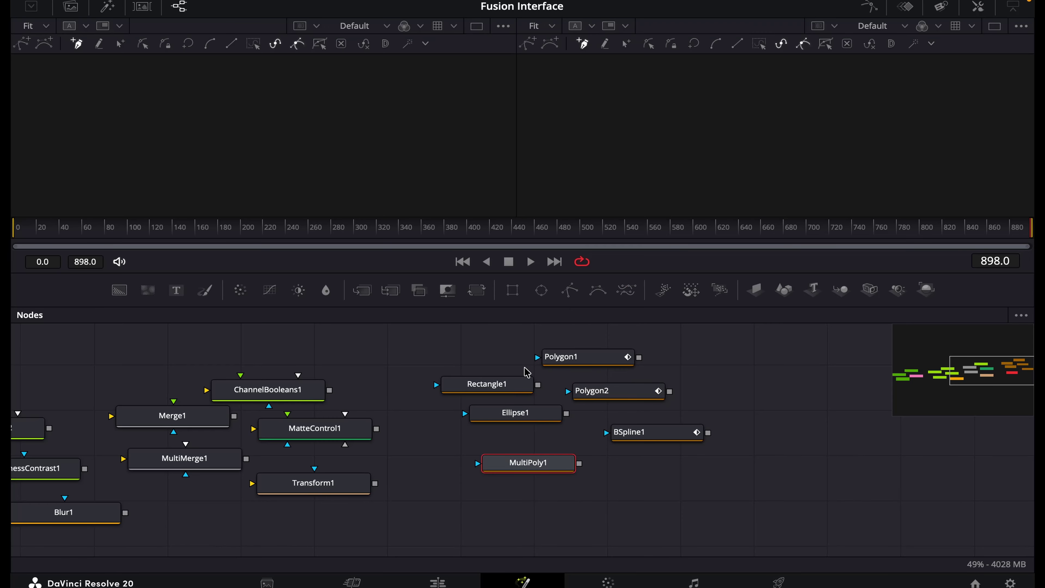
- Add the particle nodes pEmitter, pDirectionalForce and pRender as a group beyond the mask nodes
{"action": "left_click_drag", "start_coordinate": [759, 484], "coordinate": [433, 469]}
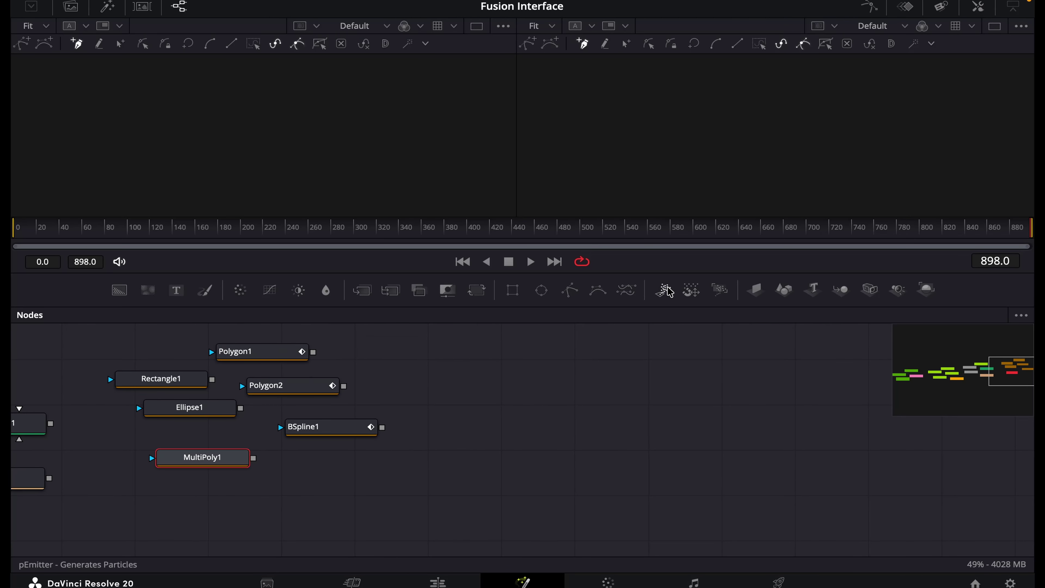
{"action": "left_click_drag", "start_coordinate": [670, 293], "coordinate": [508, 366]}
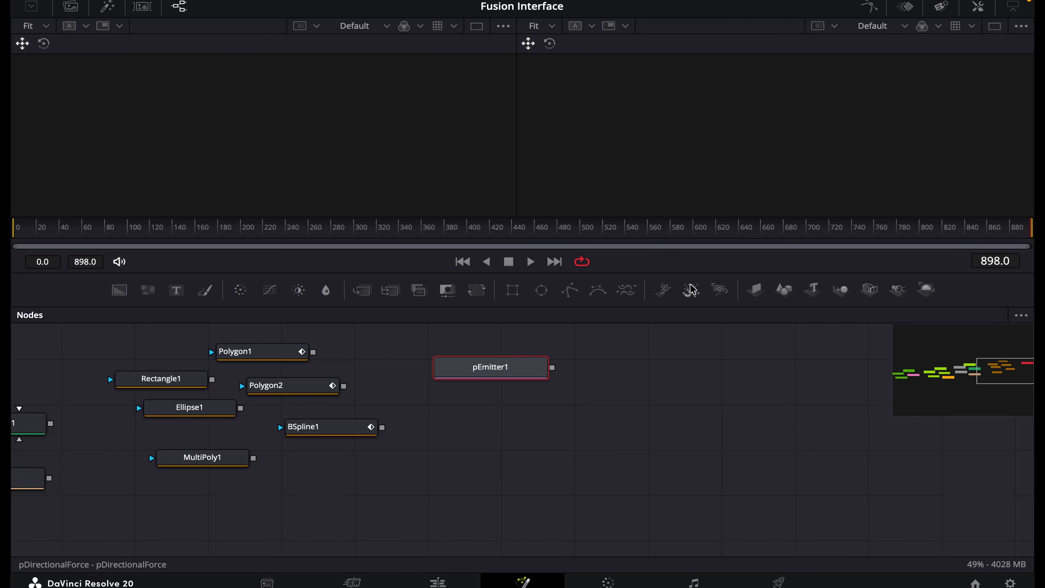
{"action": "left_click_drag", "start_coordinate": [693, 289], "coordinate": [576, 411]}
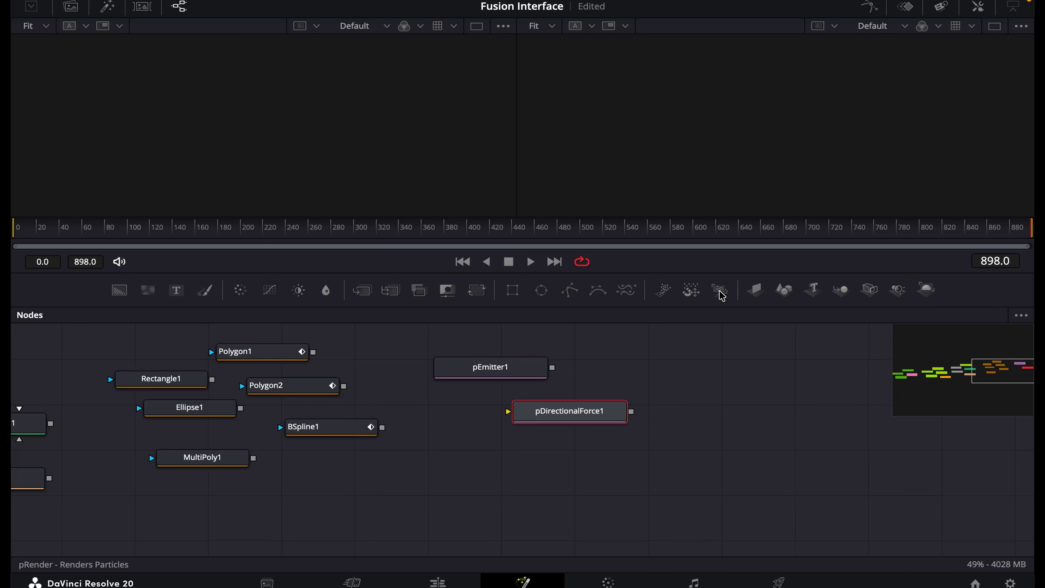
{"action": "left_click_drag", "start_coordinate": [720, 290], "coordinate": [633, 372]}
{"action": "left_click", "coordinate": [746, 410]}
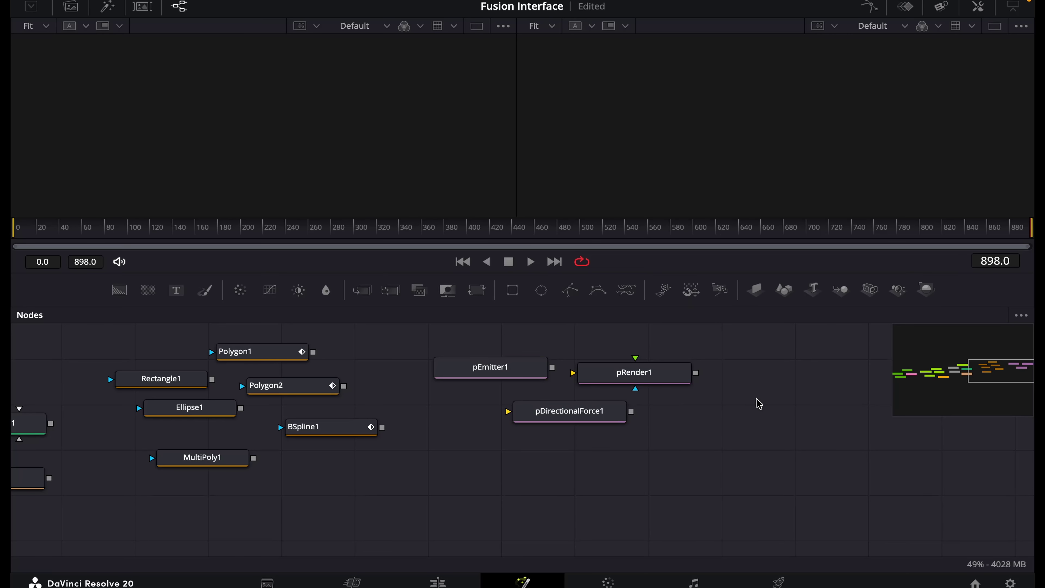
- Add the 3D nodes beyond the particle group: Image Plane, Shape, two Text, Merge, Camera, Spot Light and Renderer
{"action": "left_click_drag", "start_coordinate": [763, 399], "coordinate": [567, 453]}
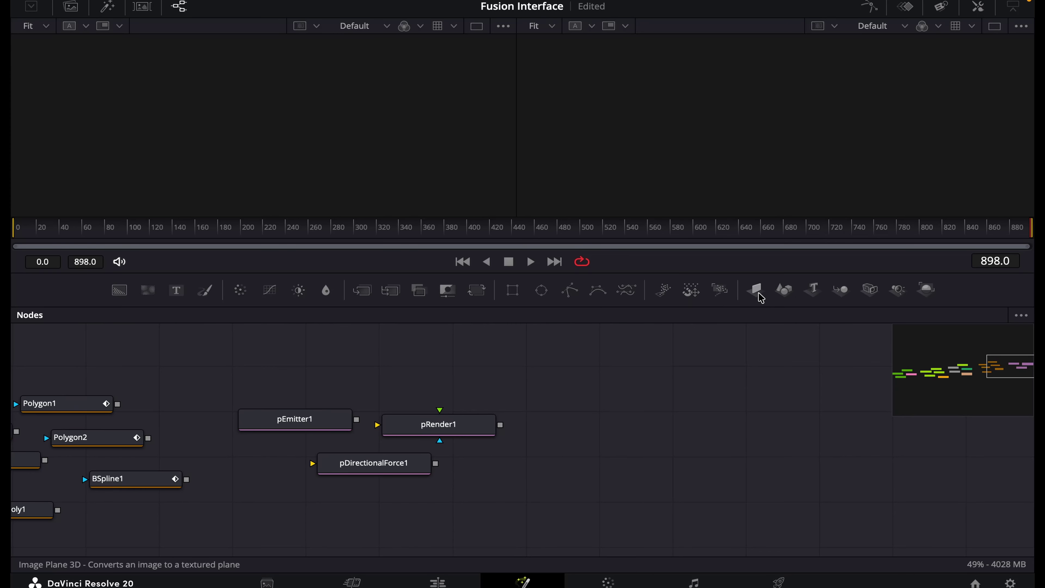
{"action": "left_click_drag", "start_coordinate": [756, 290], "coordinate": [625, 387]}
{"action": "left_click_drag", "start_coordinate": [787, 296], "coordinate": [666, 417]}
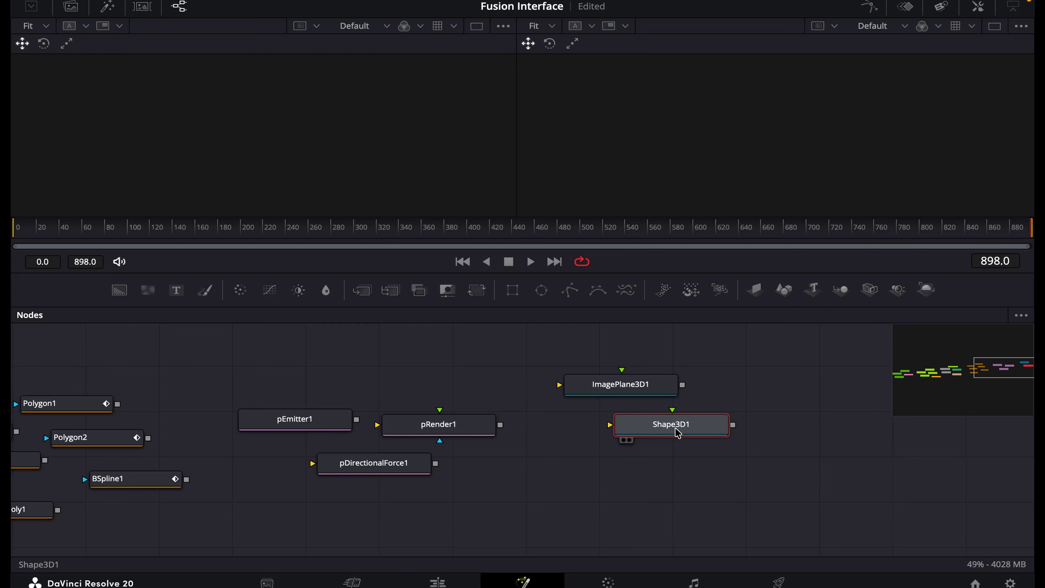
{"action": "left_click_drag", "start_coordinate": [812, 290], "coordinate": [767, 377]}
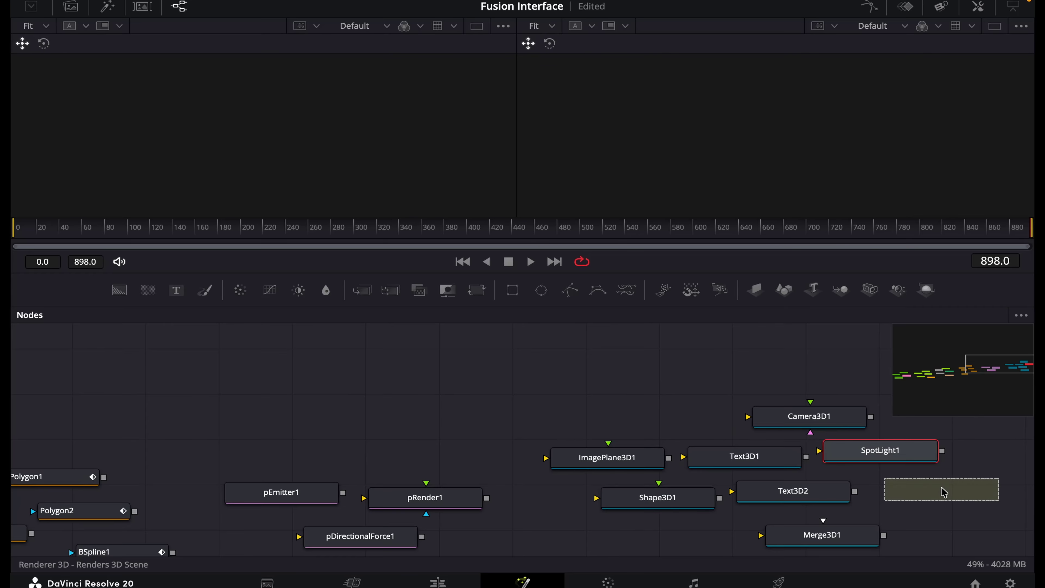
{"action": "left_click_drag", "start_coordinate": [940, 490], "coordinate": [932, 487]}
- Select the group of 3D nodes and move it well apart from the particle nodes
{"action": "key", "text": "ctrl+f"}
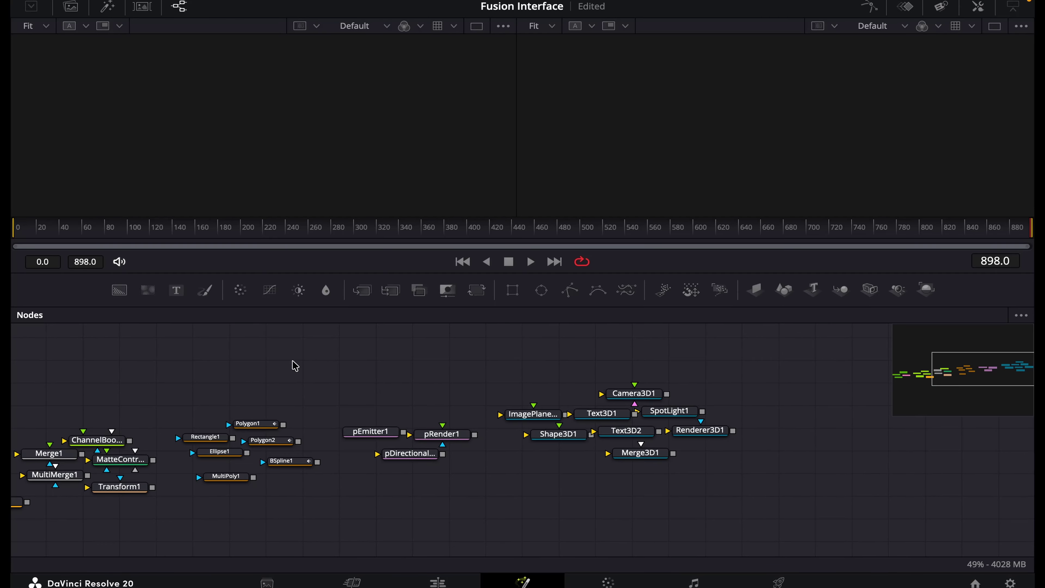
{"action": "left_click_drag", "start_coordinate": [217, 367], "coordinate": [517, 365]}
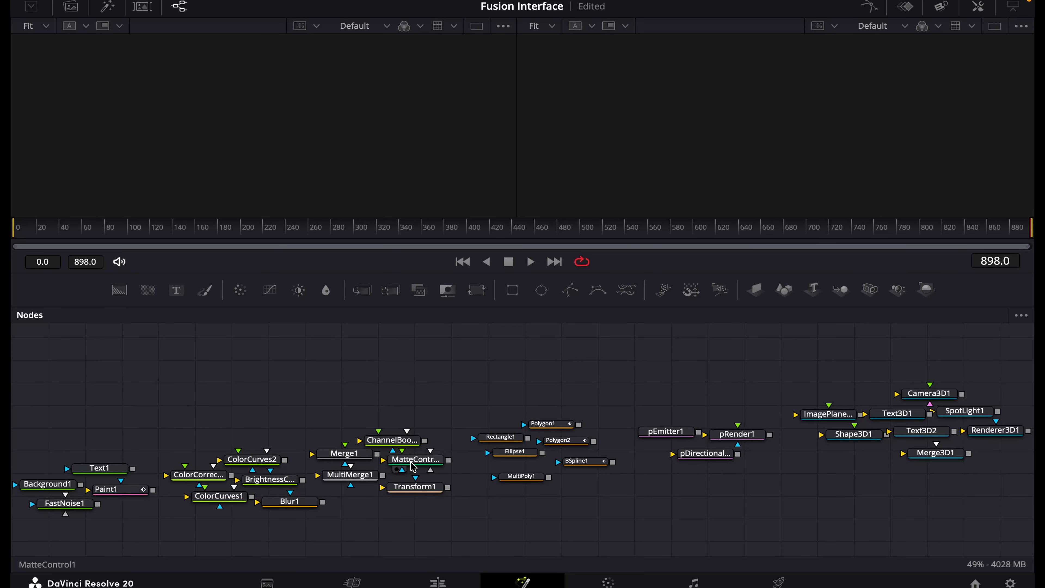
{"action": "scroll", "coordinate": [415, 462], "scroll_direction": "down", "scroll_amount": 5}
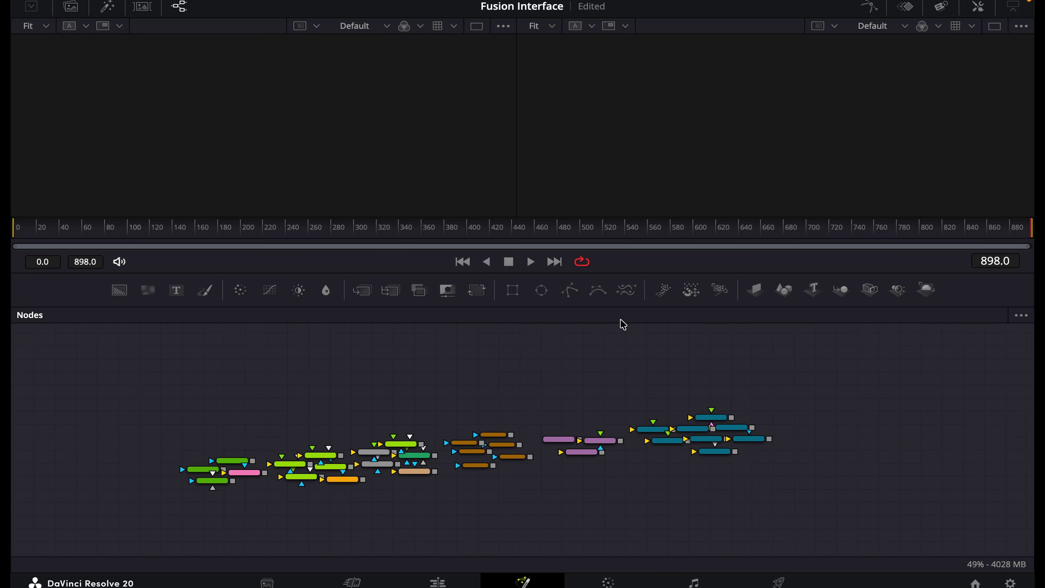
{"action": "left_click_drag", "start_coordinate": [639, 380], "coordinate": [765, 470]}
{"action": "left_click_drag", "start_coordinate": [698, 433], "coordinate": [808, 402]}
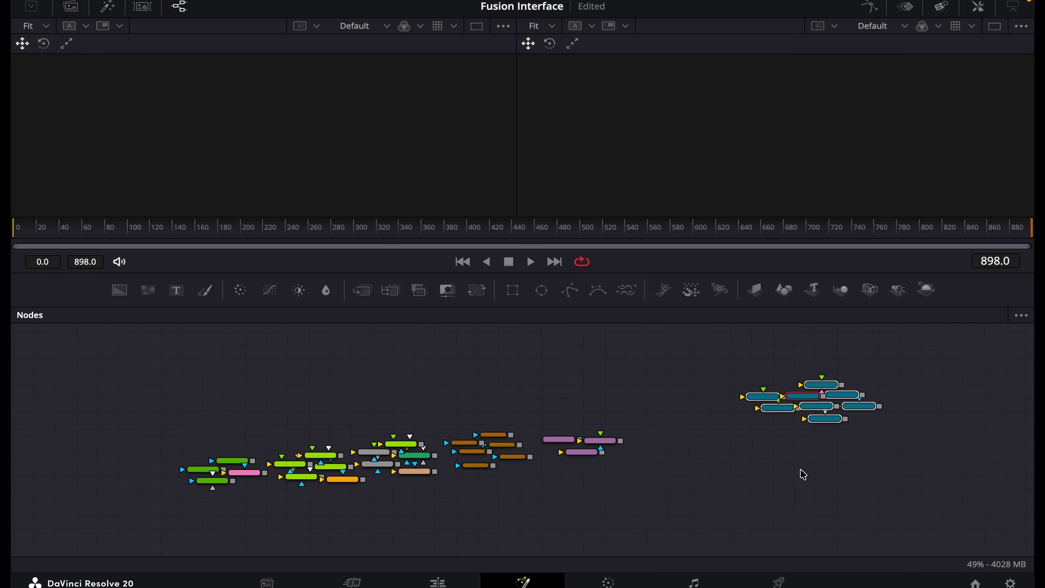
{"action": "left_click", "coordinate": [859, 468]}
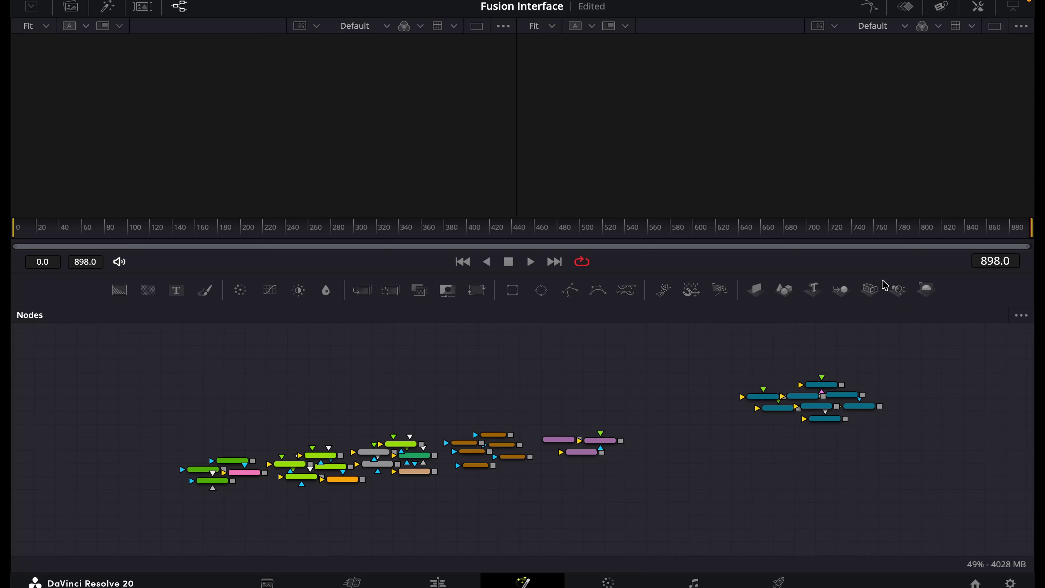
- Select the three particle nodes and move them away from the mask nodes, closer to the 3D group
{"action": "left_click_drag", "start_coordinate": [878, 382], "coordinate": [790, 509]}
{"action": "left_click_drag", "start_coordinate": [643, 415], "coordinate": [562, 494]}
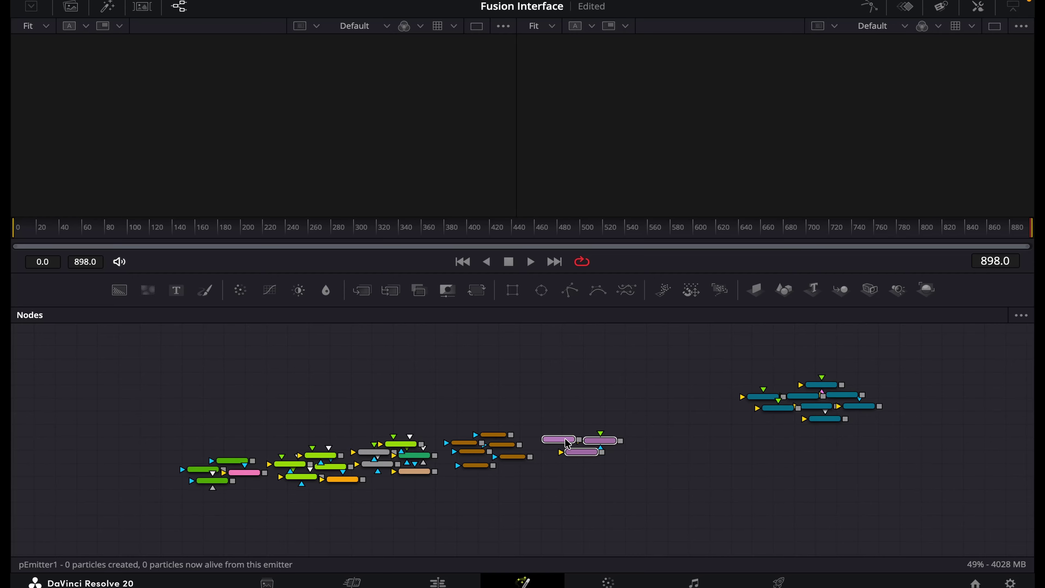
{"action": "left_click_drag", "start_coordinate": [582, 442], "coordinate": [668, 409]}
{"action": "left_click", "coordinate": [683, 479]}
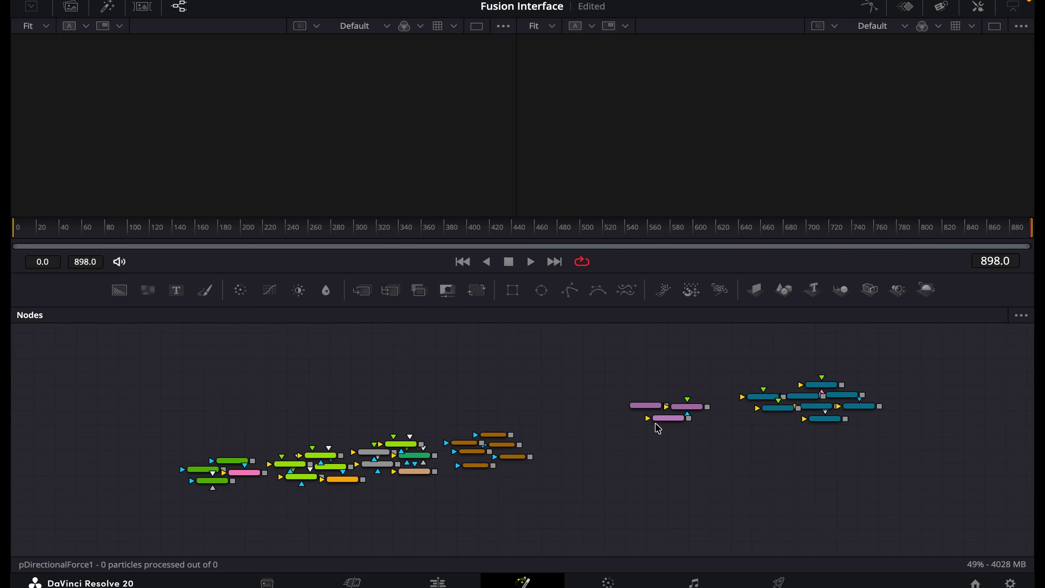
- Move the mask nodes, then the merge, matte and transform nodes, up toward the particle group as separate clusters, and save the project
{"action": "left_click_drag", "start_coordinate": [562, 415], "coordinate": [463, 514]}
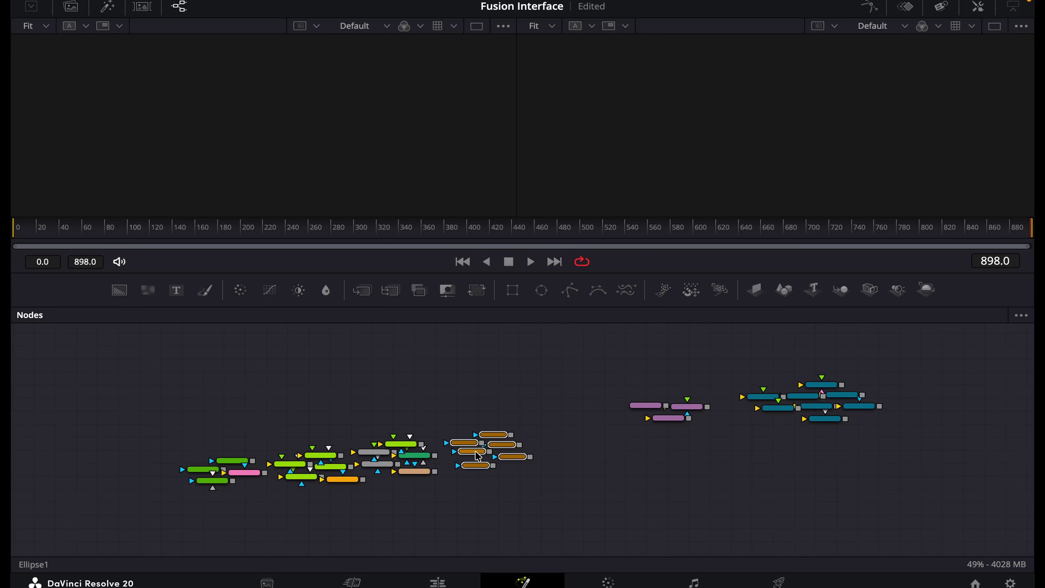
{"action": "left_click_drag", "start_coordinate": [478, 455], "coordinate": [582, 383]}
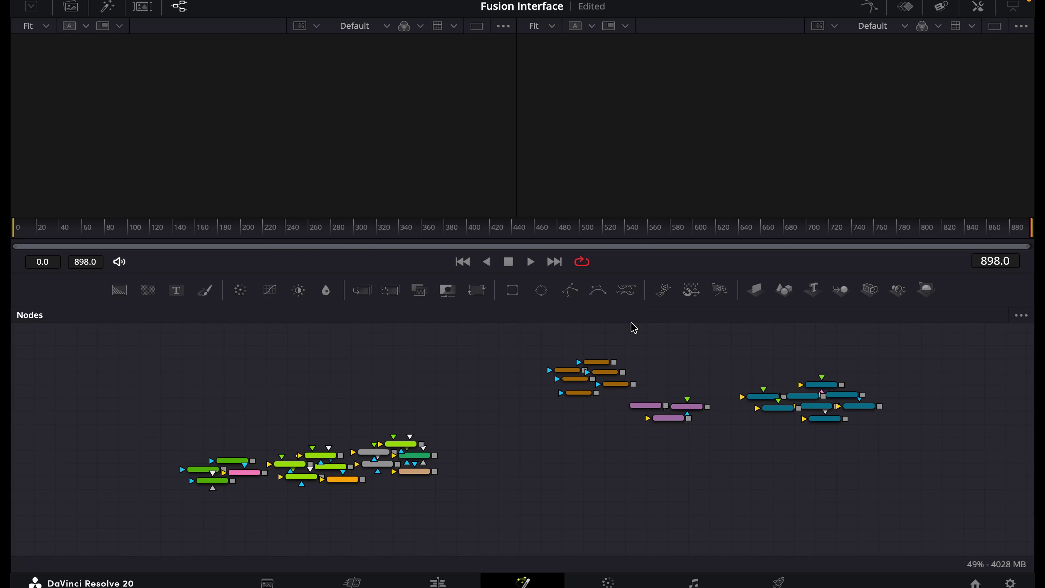
{"action": "left_click_drag", "start_coordinate": [461, 394], "coordinate": [357, 541]}
{"action": "left_click_drag", "start_coordinate": [385, 460], "coordinate": [453, 399]}
{"action": "key", "text": "ctrl+s"}
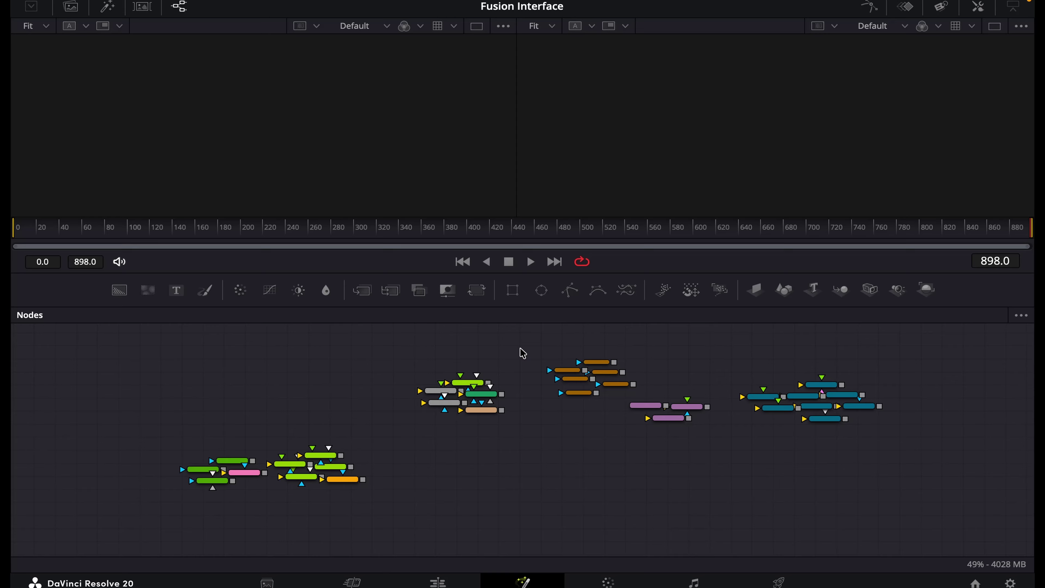
- Select the color correction, curves, brightness and blur nodes and move them up level with the merge and matte group
{"action": "left_click_drag", "start_coordinate": [521, 365], "coordinate": [452, 448]}
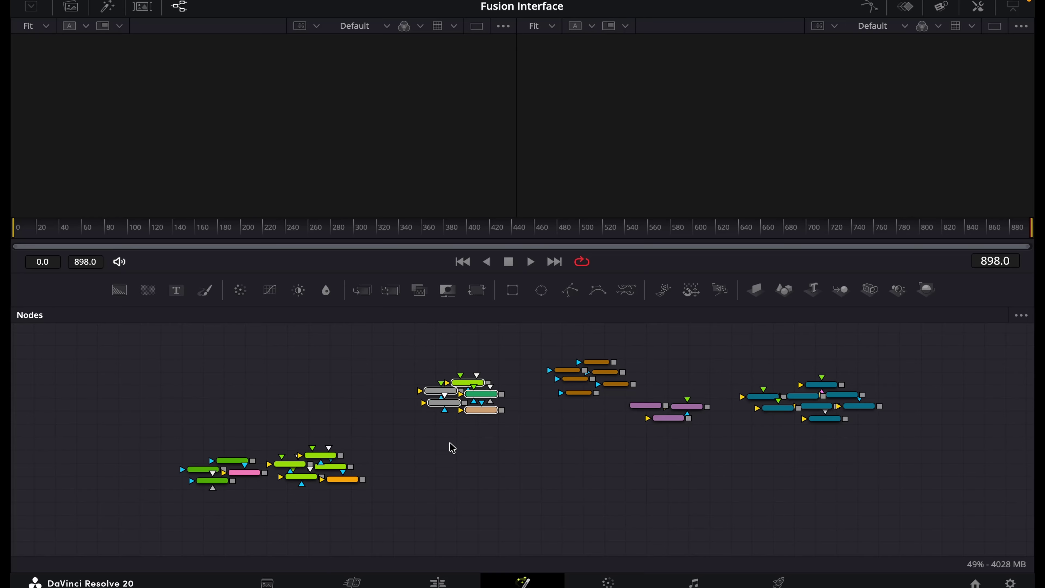
{"action": "left_click", "coordinate": [477, 430]}
{"action": "left_click_drag", "start_coordinate": [382, 443], "coordinate": [315, 510]}
{"action": "left_click_drag", "start_coordinate": [339, 468], "coordinate": [370, 393]}
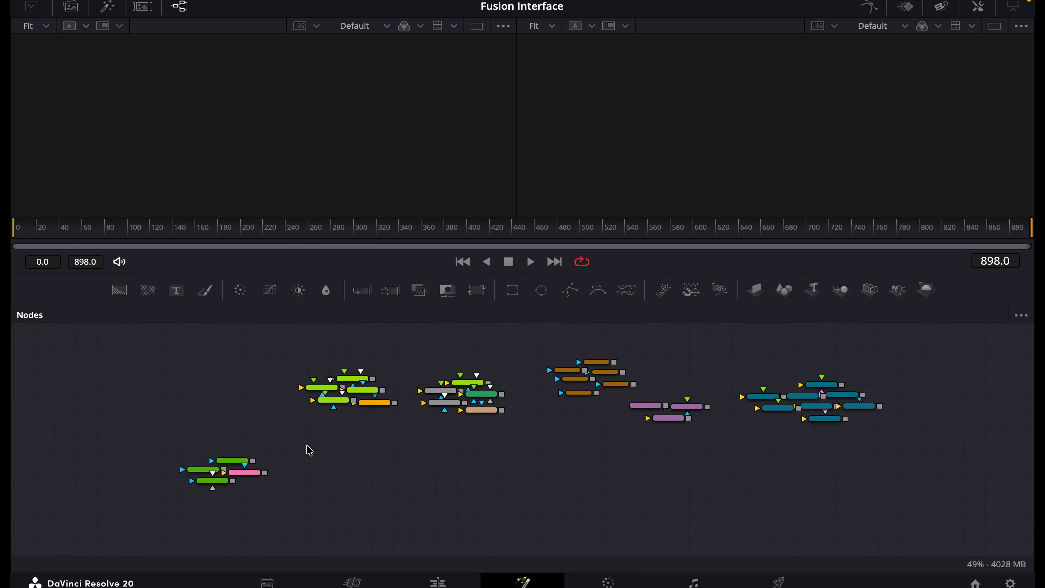
- Move the Background, FastNoise, Text and Paint nodes up level with the color group, and show Paint1 in the second viewer
{"action": "left_click_drag", "start_coordinate": [306, 447], "coordinate": [203, 523]}
{"action": "left_click_drag", "start_coordinate": [229, 464], "coordinate": [202, 407]}
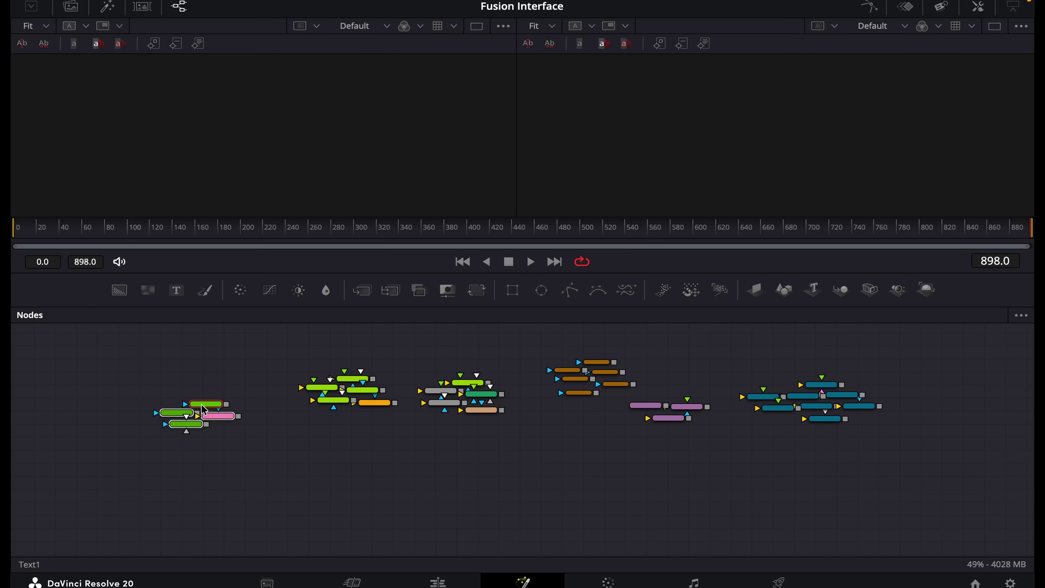
{"action": "key", "text": "2"}
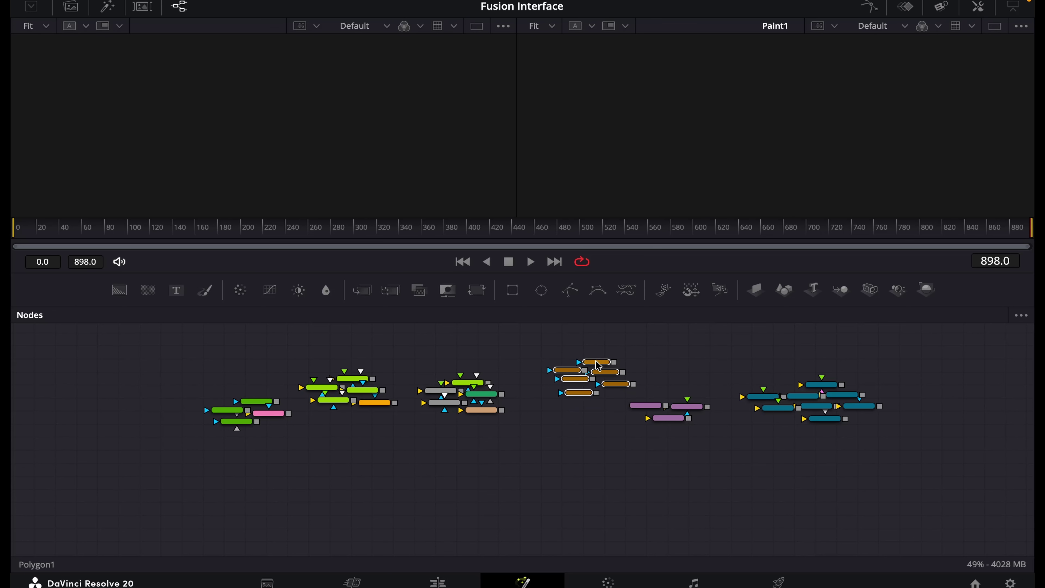
- Move the mask nodes closer to the merge and matte group, and the particle nodes up beside the masks
{"action": "left_click_drag", "start_coordinate": [597, 366], "coordinate": [562, 366]}
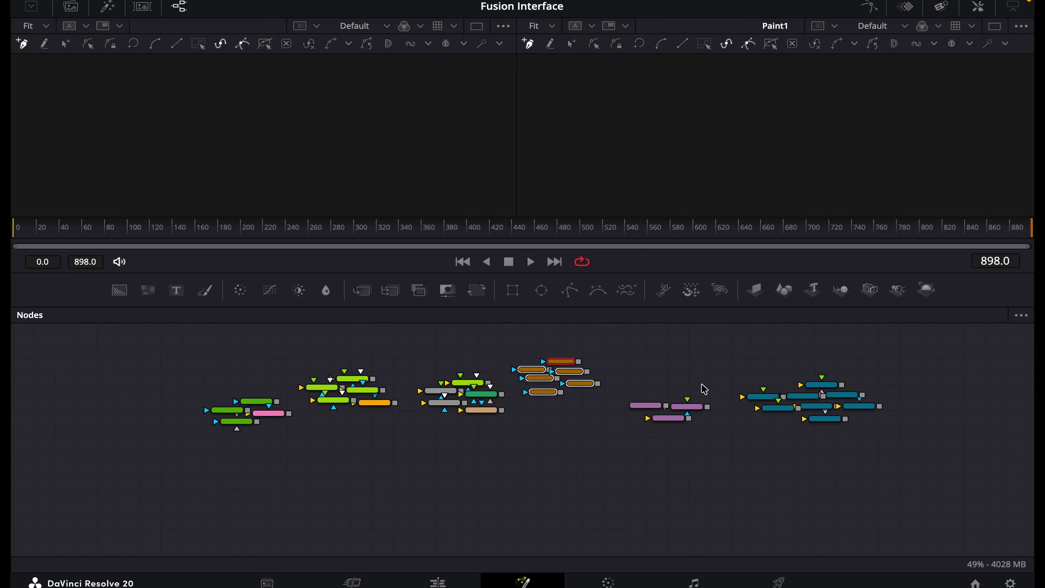
{"action": "left_click_drag", "start_coordinate": [703, 384], "coordinate": [638, 370]}
- Select all the 3D nodes, place them directly beneath the particle group, and clear the selection
{"action": "left_click_drag", "start_coordinate": [884, 365], "coordinate": [743, 470]}
{"action": "left_click_drag", "start_coordinate": [859, 411], "coordinate": [705, 428]}
{"action": "left_click", "coordinate": [810, 418]}
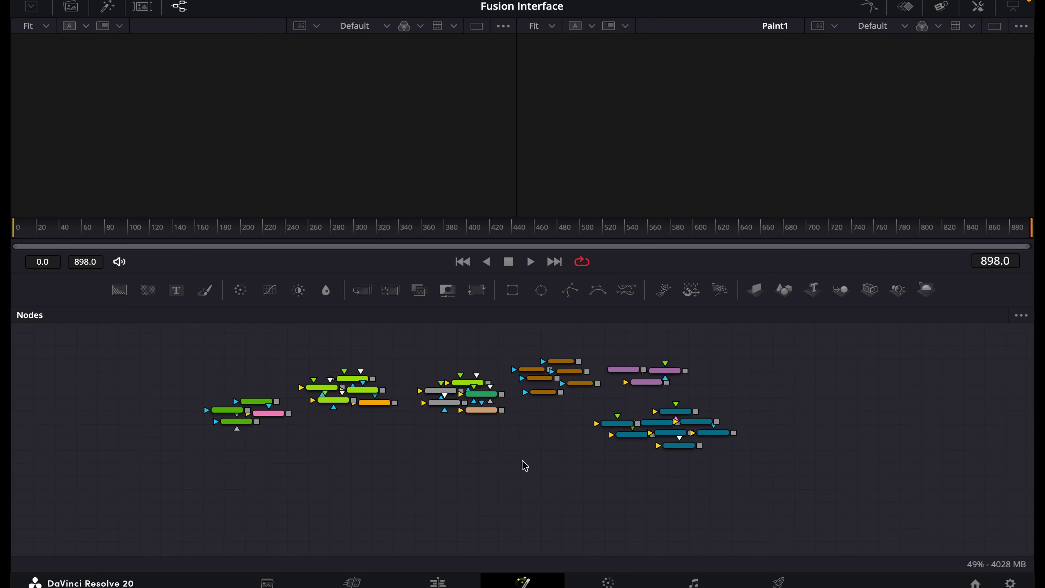
- Examine the node names and the layout of the category groups up close
{"action": "scroll", "coordinate": [545, 453], "scroll_direction": "up", "scroll_amount": 3}
{"action": "scroll", "coordinate": [551, 459], "scroll_direction": "up", "scroll_amount": 8}
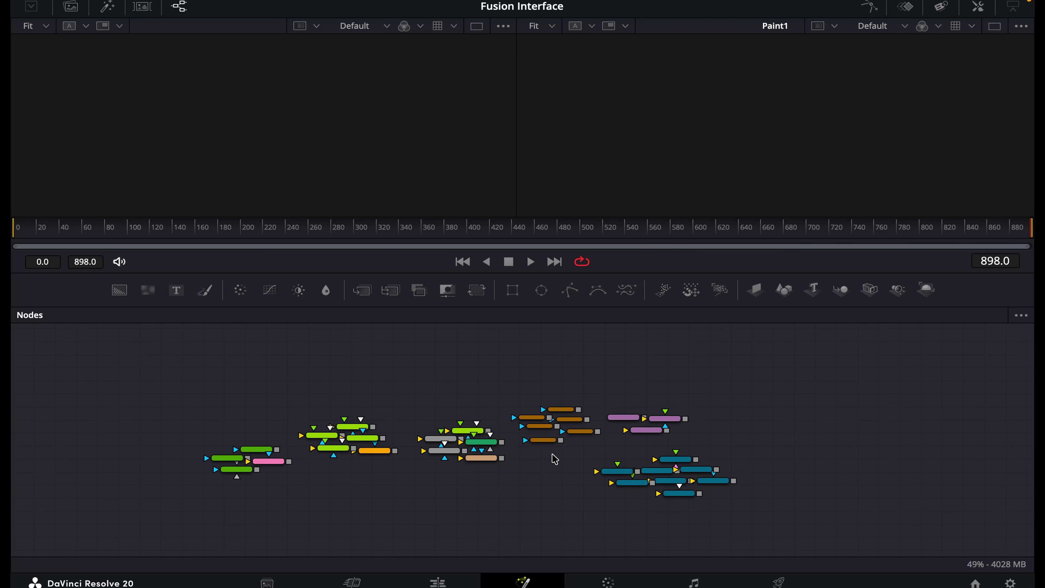
{"action": "scroll", "coordinate": [440, 482], "scroll_direction": "down", "scroll_amount": 6}
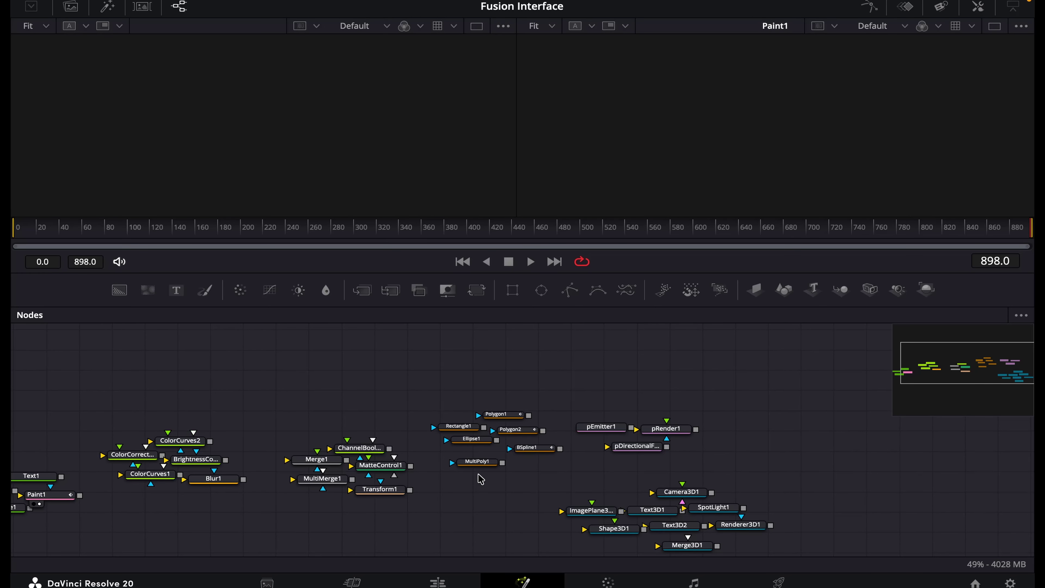
{"action": "scroll", "coordinate": [475, 483], "scroll_direction": "up", "scroll_amount": 4}
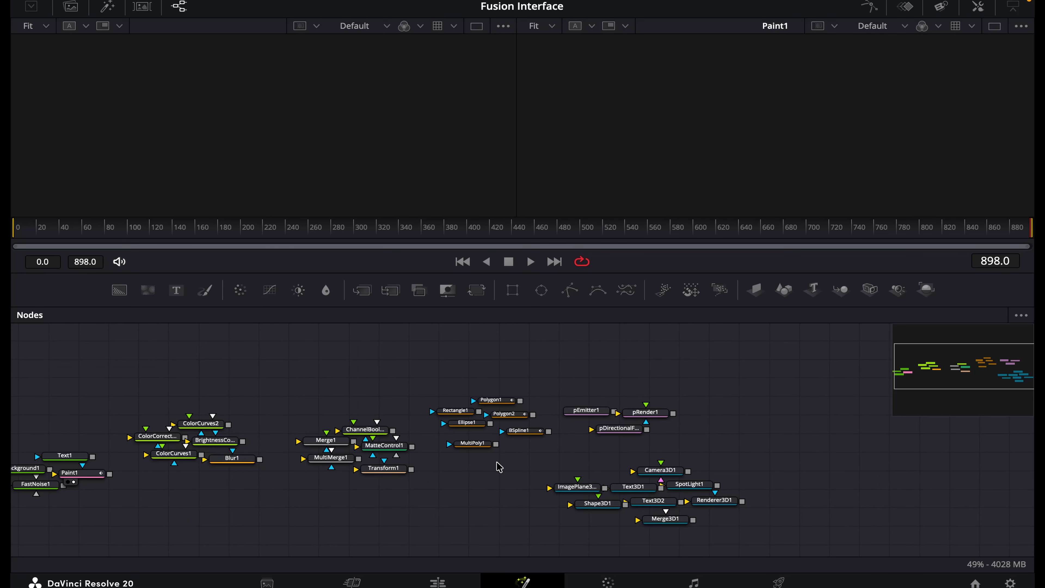
{"action": "scroll", "coordinate": [498, 468], "scroll_direction": "down", "scroll_amount": 2}
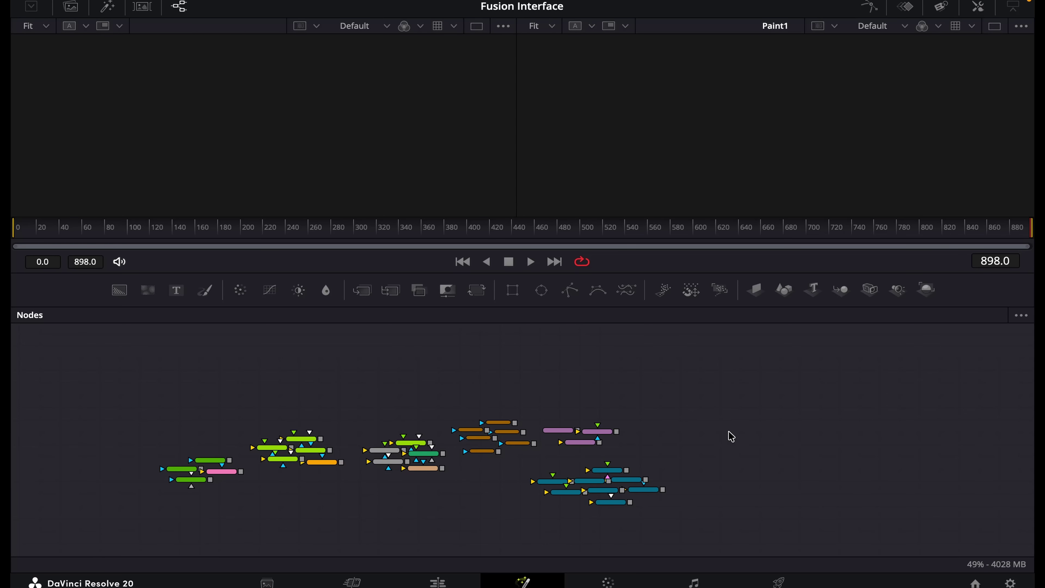
- Select the 3D nodes and the mask nodes in turn, then select every node and move all the groups higher together
{"action": "left_click_drag", "start_coordinate": [727, 434], "coordinate": [576, 553]}
{"action": "left_click_drag", "start_coordinate": [704, 464], "coordinate": [521, 552]}
{"action": "left_click_drag", "start_coordinate": [514, 357], "coordinate": [483, 515]}
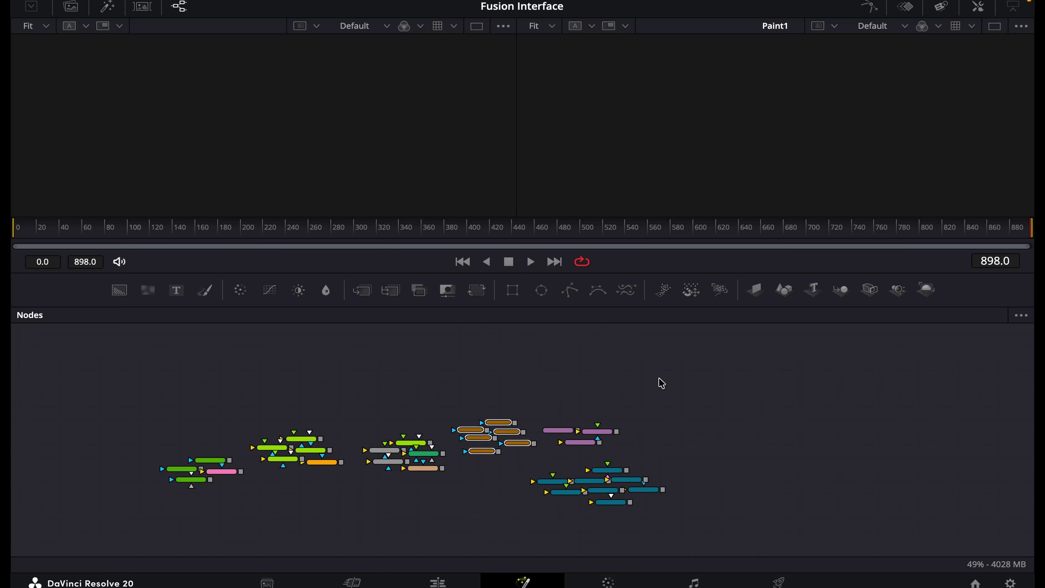
{"action": "left_click", "coordinate": [667, 381]}
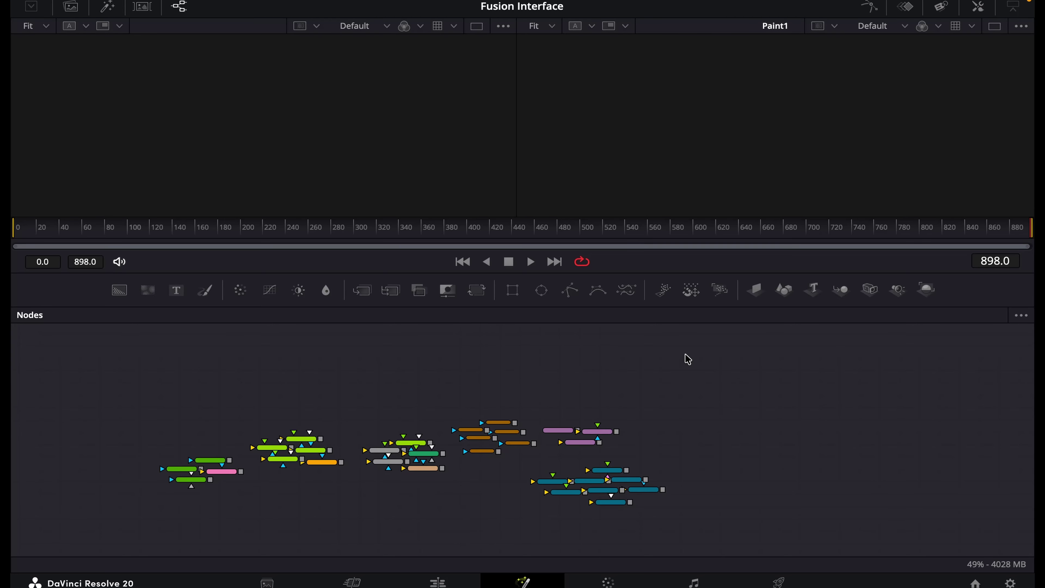
{"action": "left_click_drag", "start_coordinate": [688, 359], "coordinate": [99, 484]}
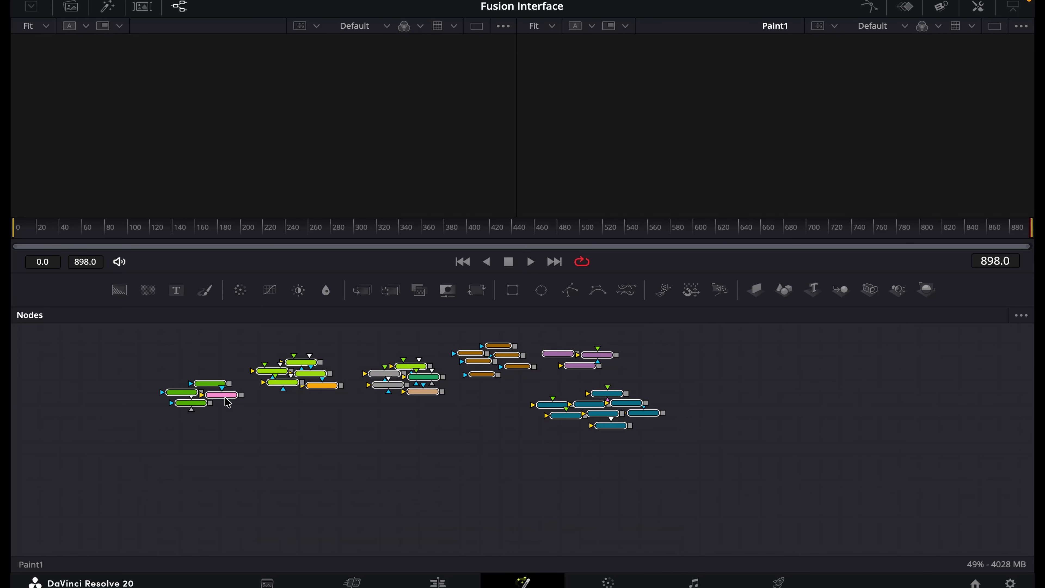